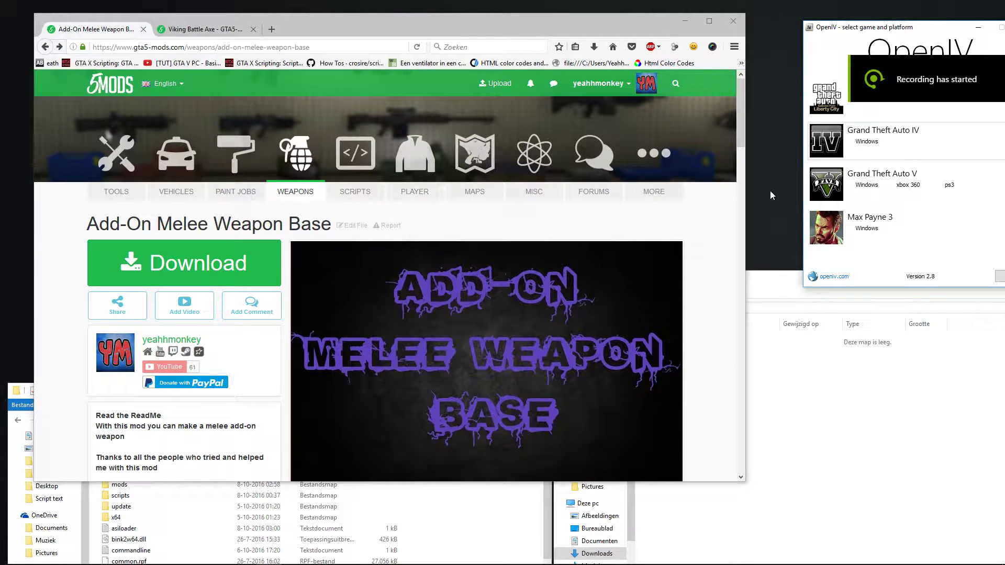
Download the 24.6 MB Add-On Melee Weapon Base zip and move it into Downloads > Video Tutorial.
left_click_drag(68, 226, 326, 225)
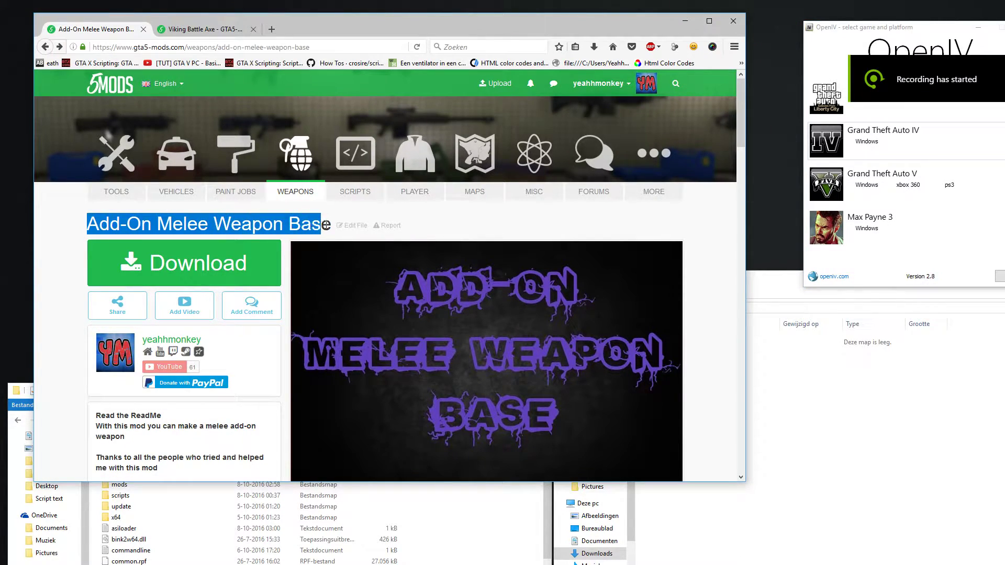
left_click(170, 265)
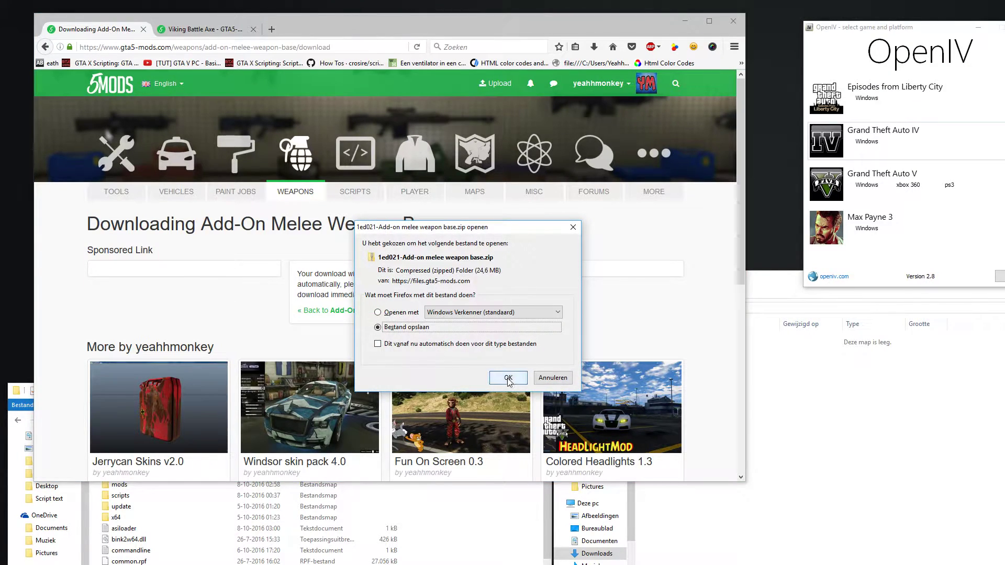
left_click(508, 380)
left_click(593, 47)
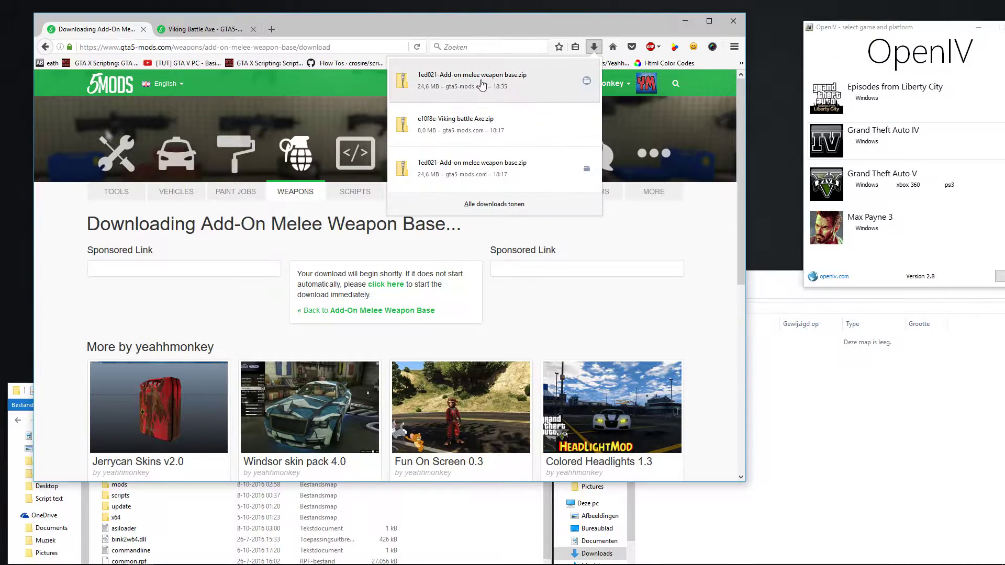
left_click_drag(494, 81, 827, 419)
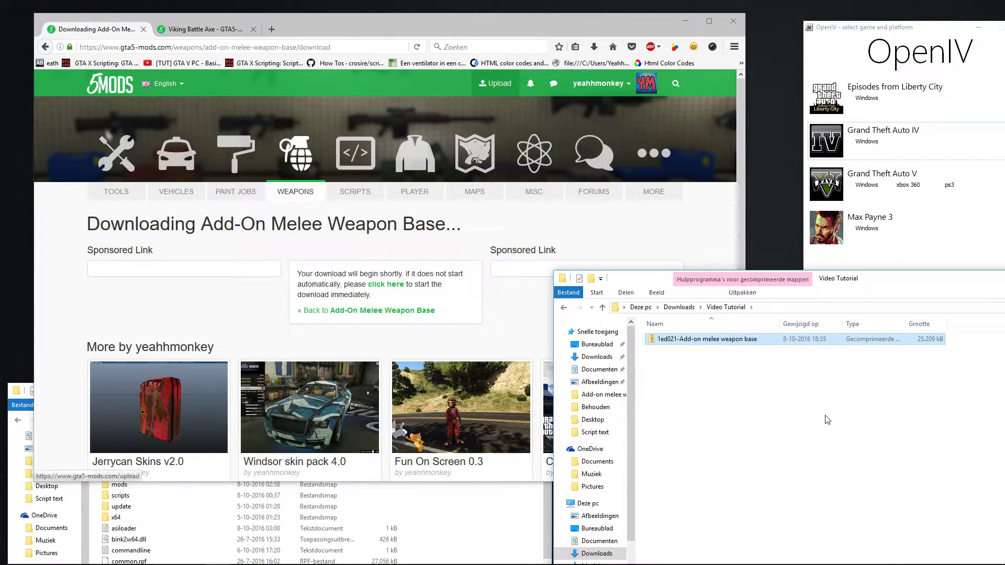
Extract the Add-On Melee Weapon Base zip into its own folder with 7-Zip.
right_click(708, 346)
mouse_move(733, 127)
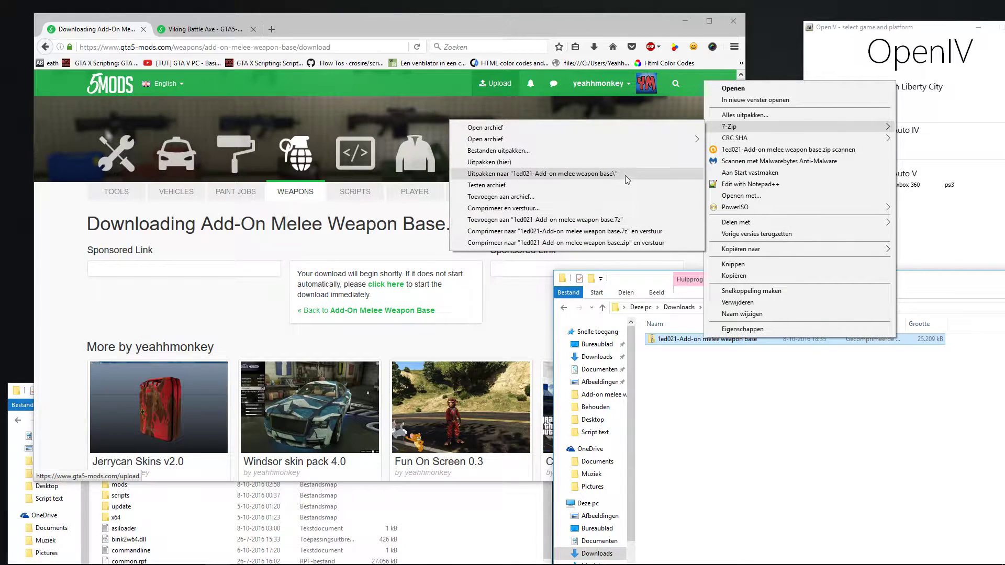
left_click(543, 174)
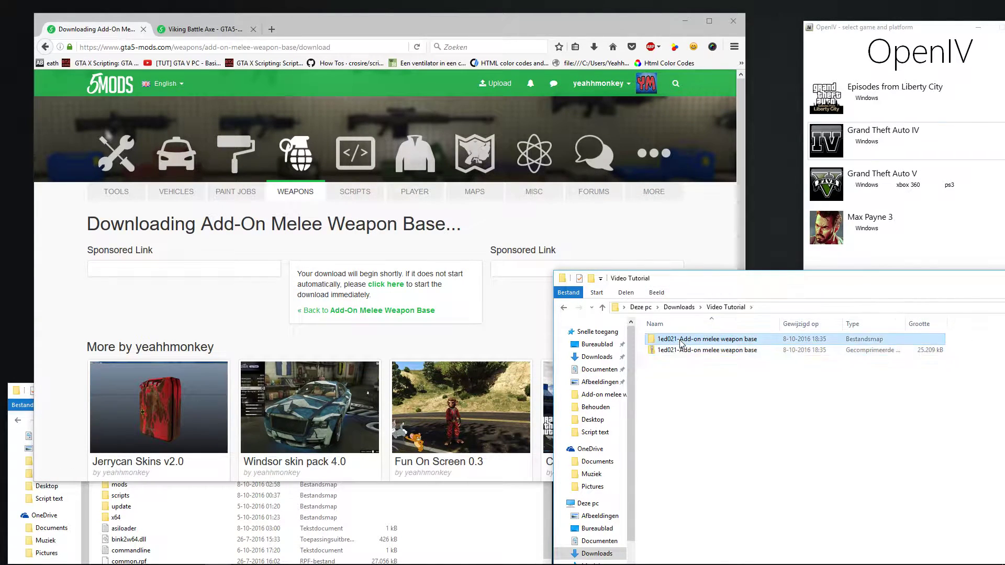
Browse the extracted mod to mods\update\x64\dlcpacks and check the folder's dlc.rpf.
double_click(681, 343)
double_click(682, 343)
double_click(682, 343)
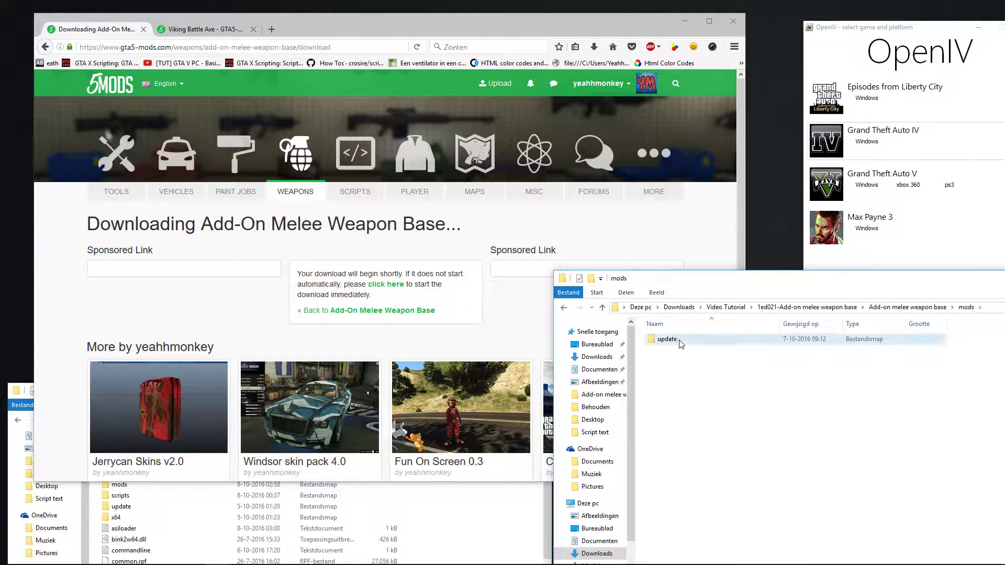
double_click(682, 343)
double_click(682, 343)
double_click(682, 342)
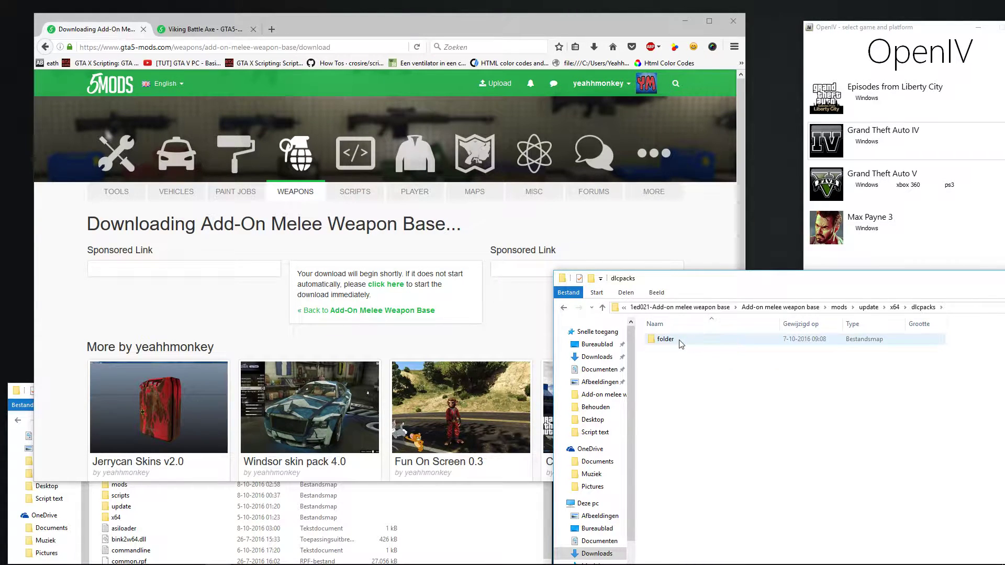
left_click(654, 344)
double_click(682, 343)
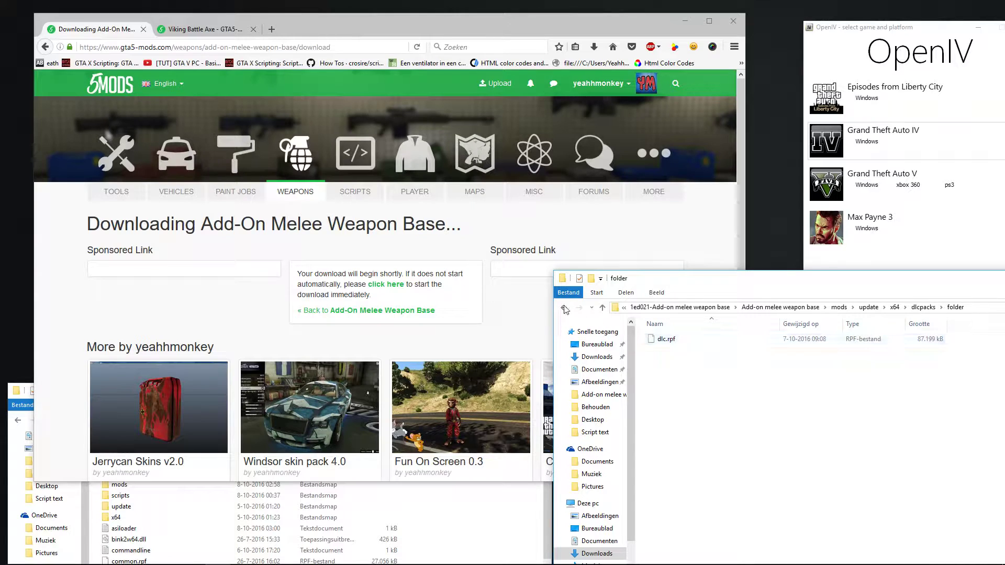
left_click(565, 309)
left_click_drag(736, 283, 754, 349)
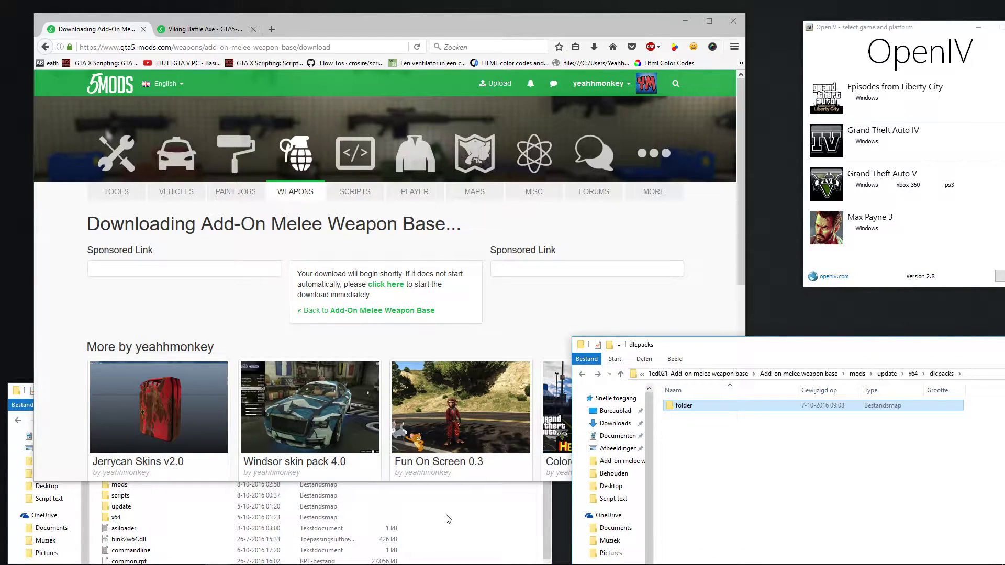
Open the game's Grand Theft Auto V\mods\update\x64\dlcpacks folder, then show the Viking Battle Axe page.
left_click(178, 506)
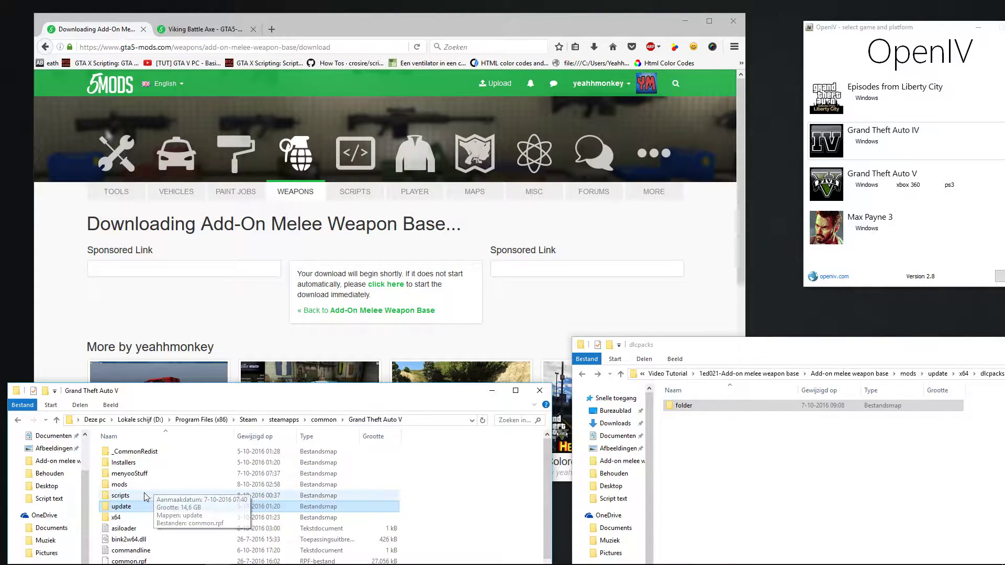
double_click(121, 485)
double_click(129, 454)
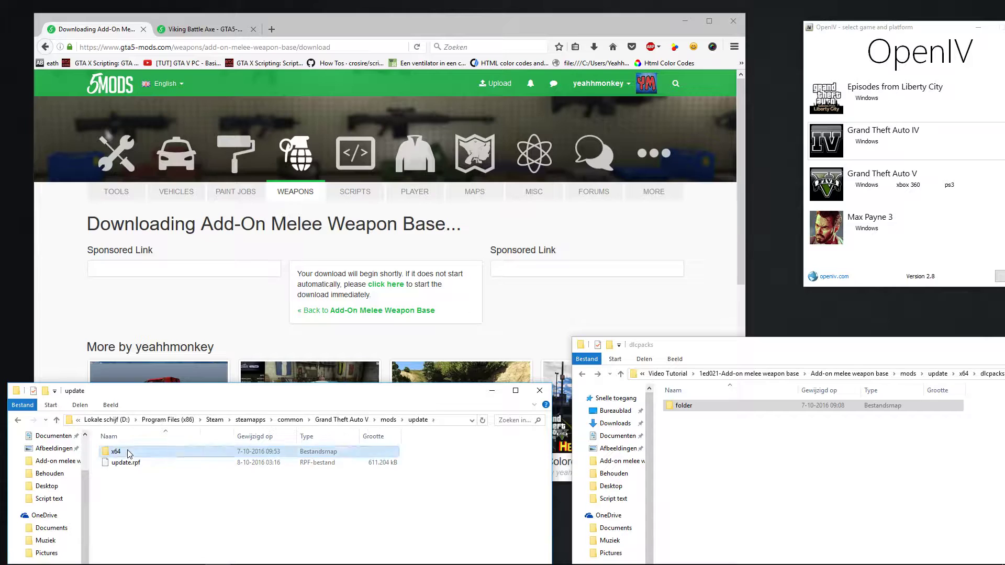
double_click(125, 452)
double_click(126, 463)
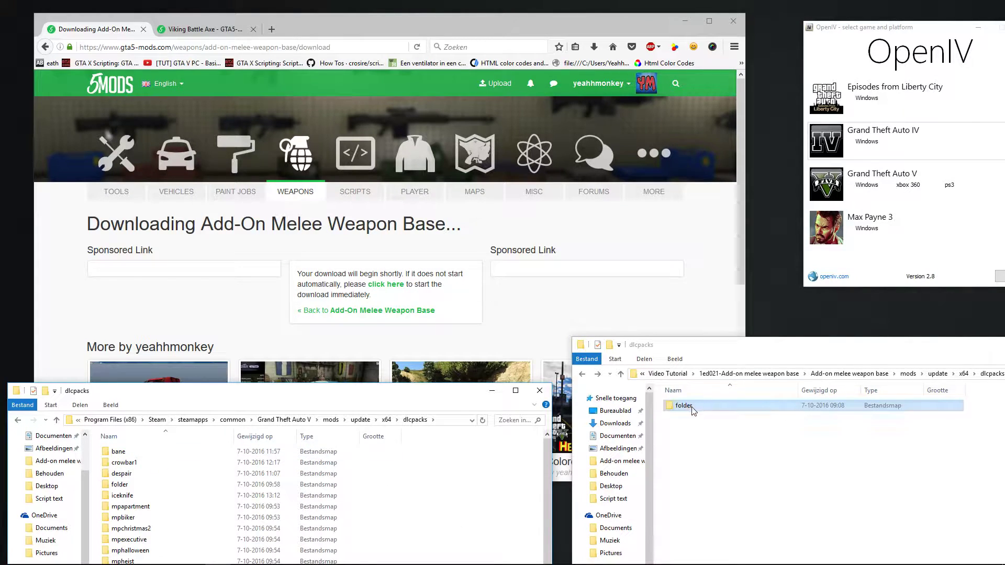
left_click_drag(446, 396, 455, 308)
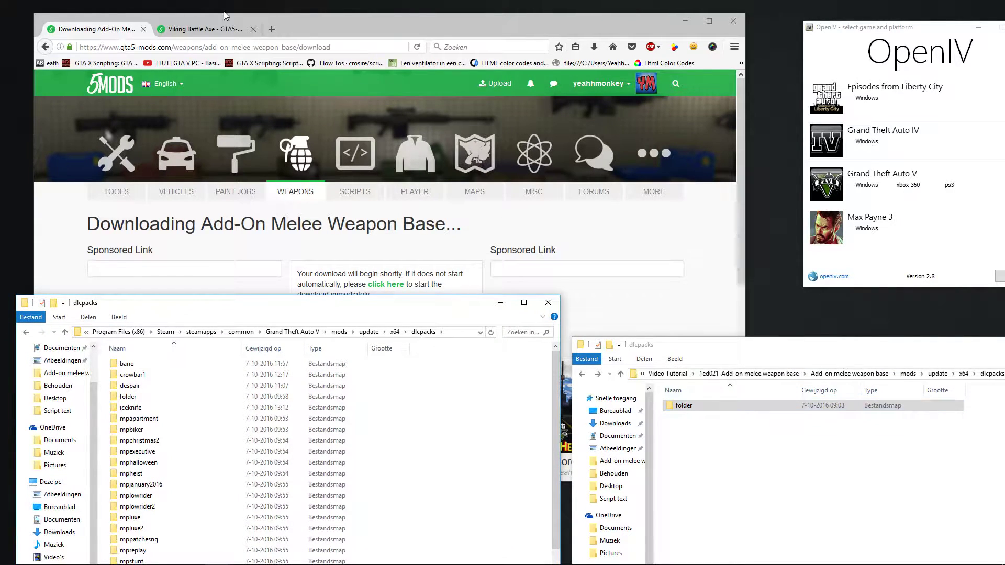
left_click(204, 29)
left_click_drag(94, 233, 247, 230)
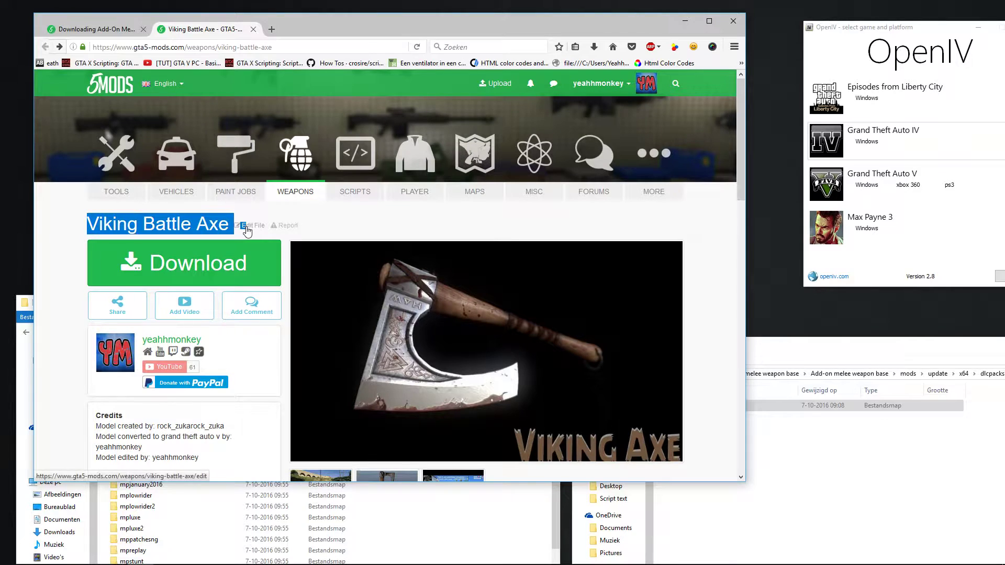
Save the 8.0 MB Viking Battle Axe zip, then minimize Firefox to show both dlcpacks folders.
left_click(201, 291)
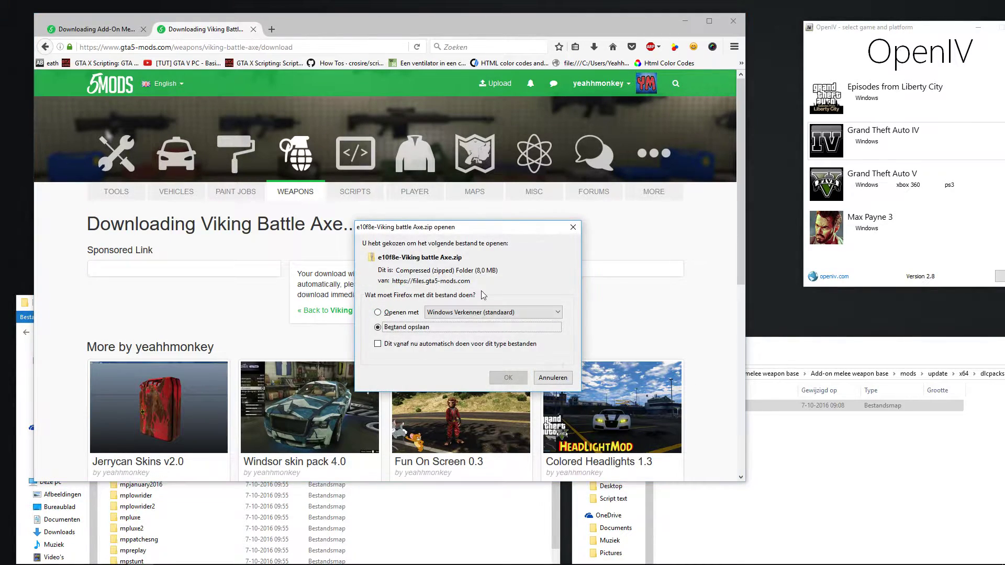
left_click(507, 378)
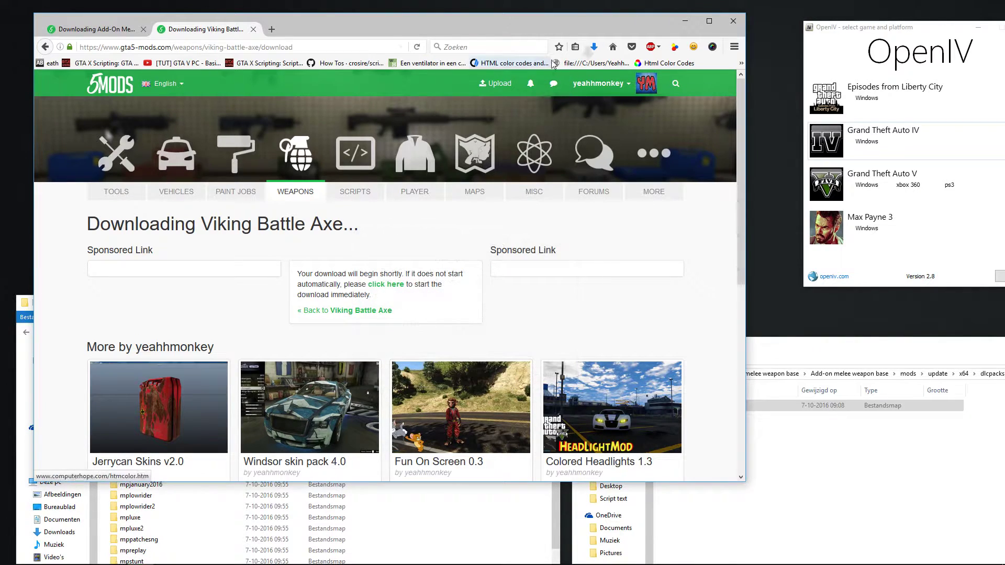
left_click(596, 46)
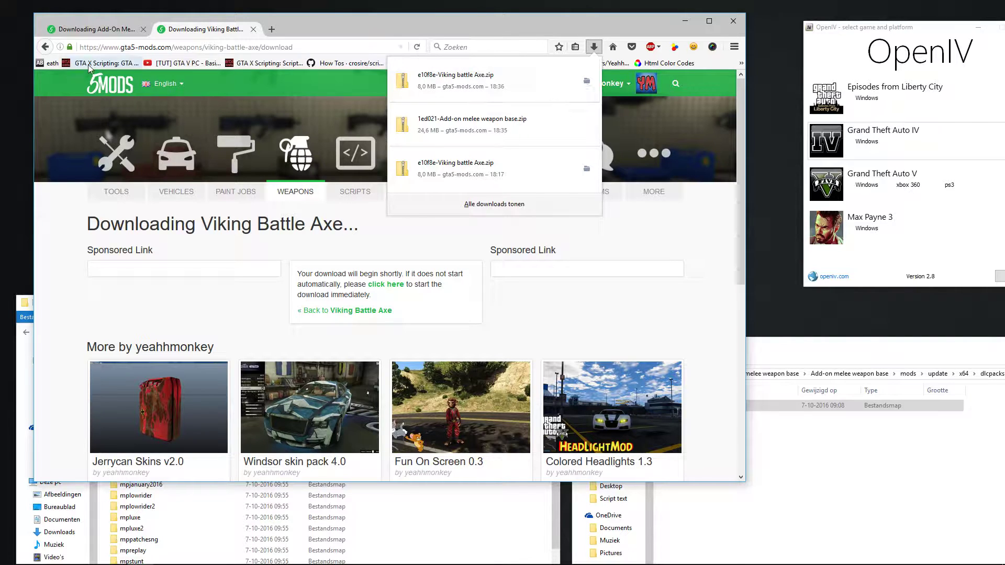
left_click(46, 47)
left_click(685, 21)
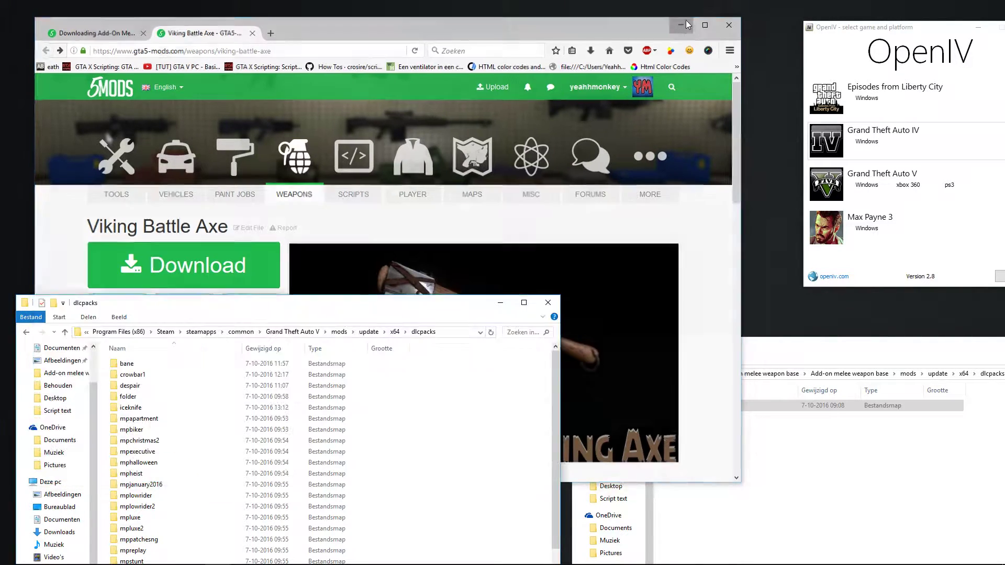
Rename the extracted mod's dlcpacks subfolder 'folder' to viking.
left_click_drag(750, 350, 756, 306)
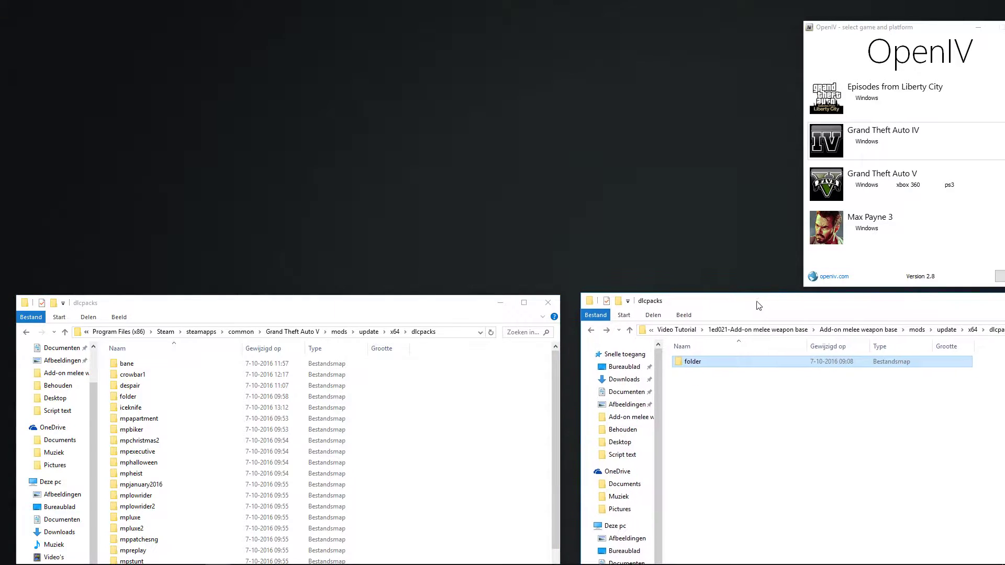
right_click(706, 362)
left_click(774, 337)
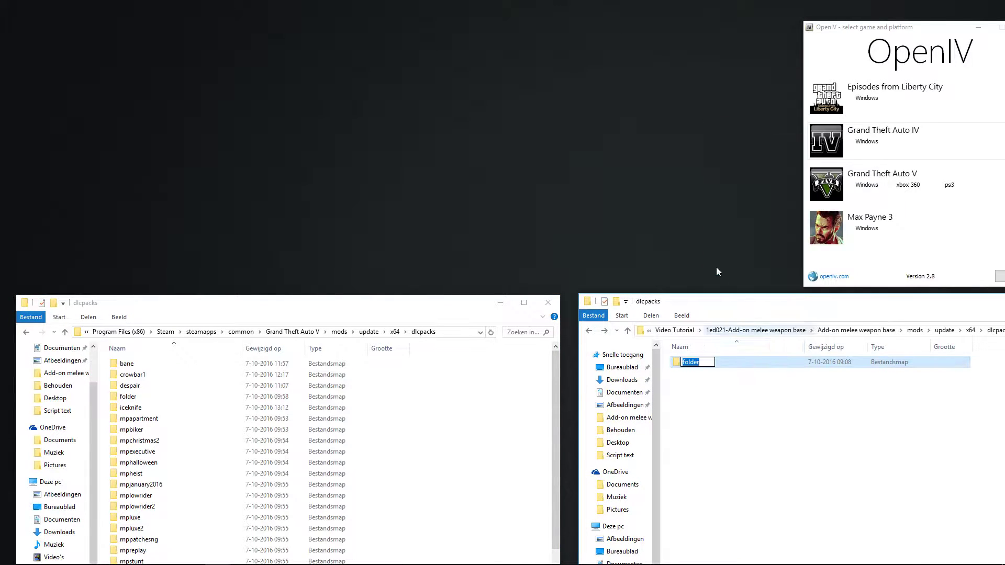
type("viking")
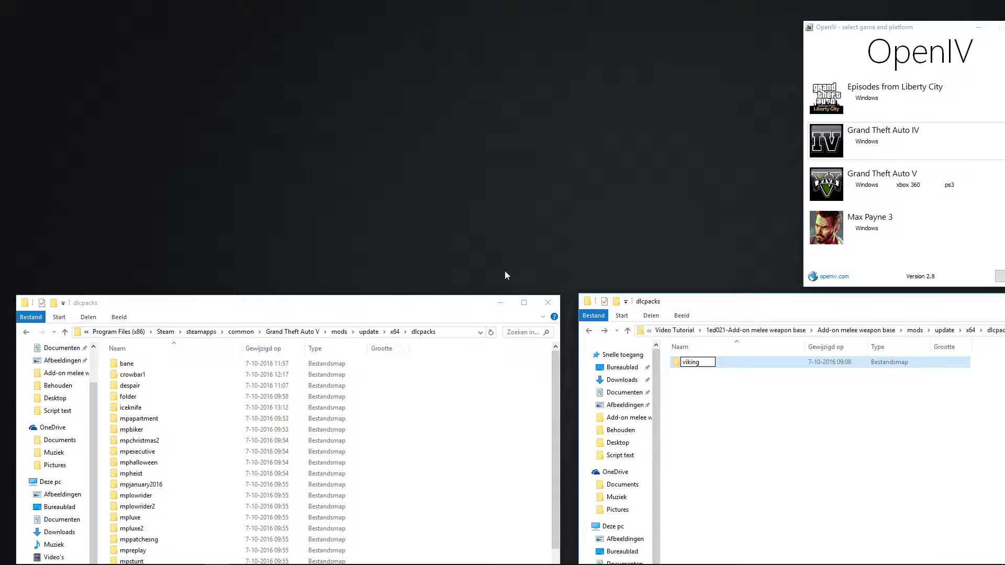
right_click(695, 368)
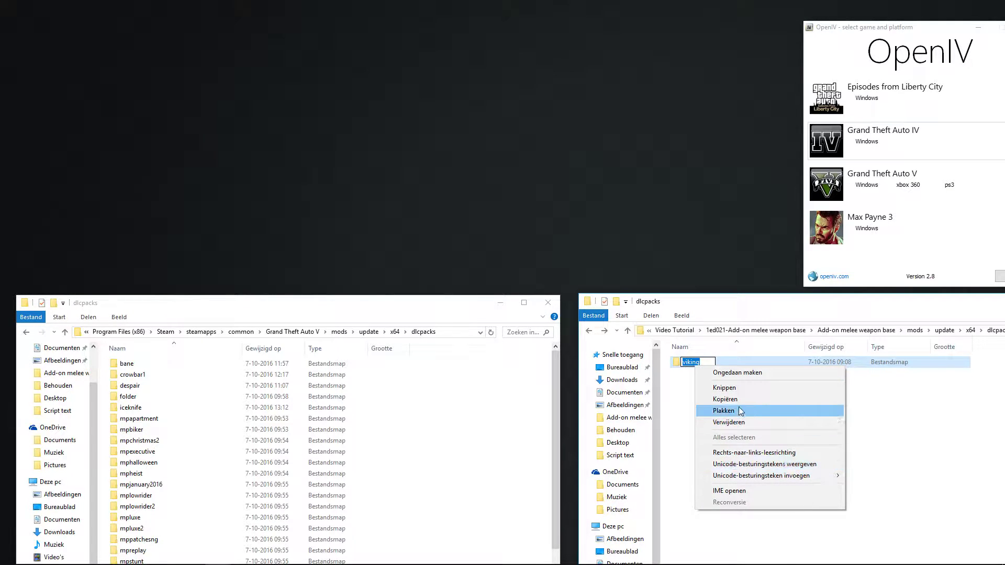
left_click(725, 399)
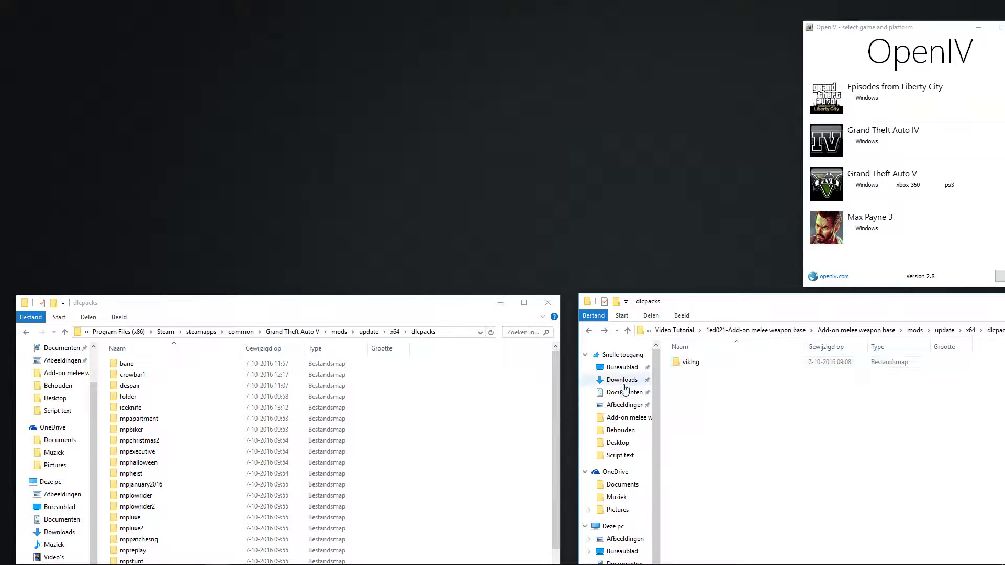
left_click(704, 381)
Copy the viking folder into the game's dlcpacks folder.
double_click(690, 363)
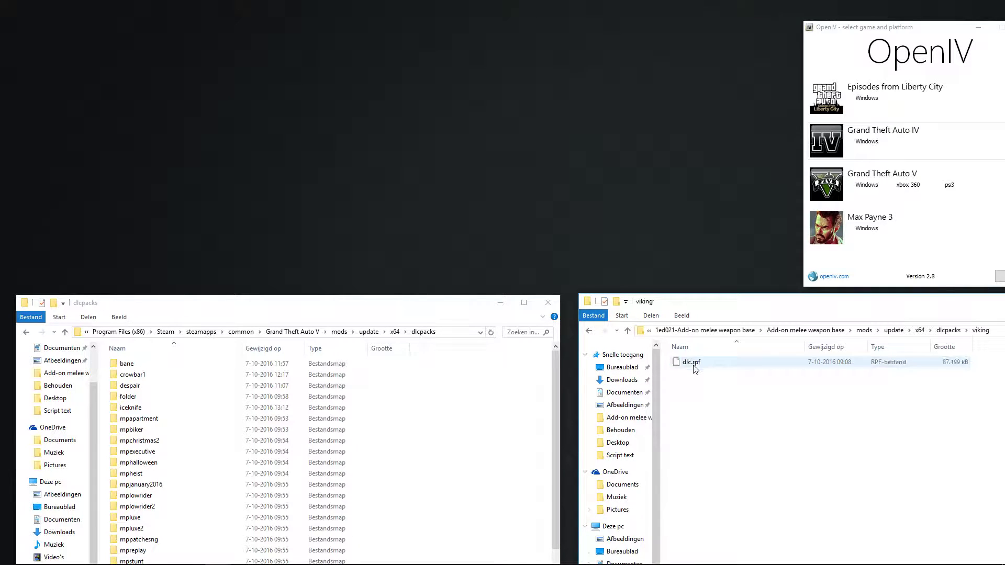
left_click(588, 334)
left_click_drag(683, 362, 517, 424)
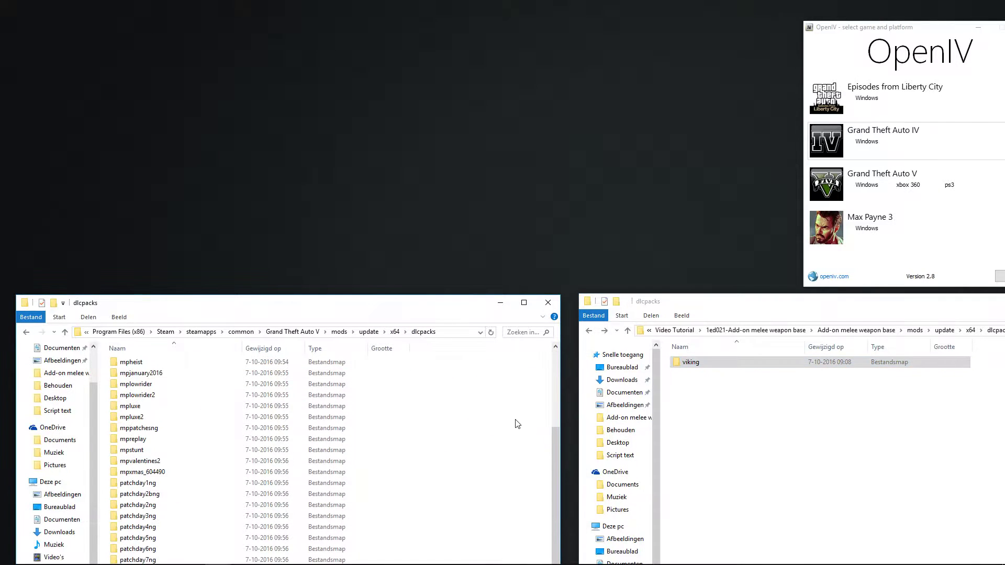
left_click_drag(449, 306, 464, 136)
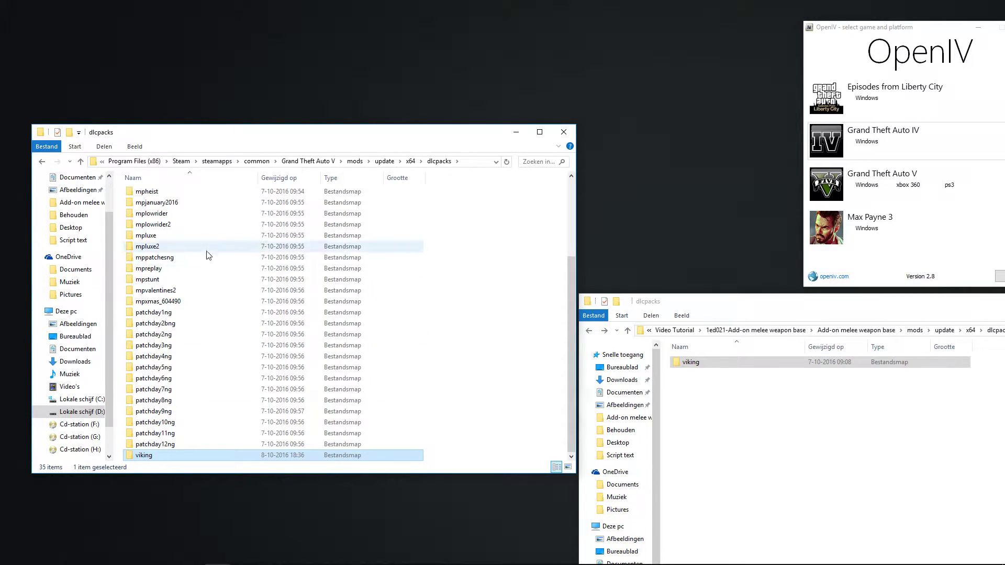
Delete dlc.rpf from the extracted mod's viking folder, leaving it empty.
left_click(520, 135)
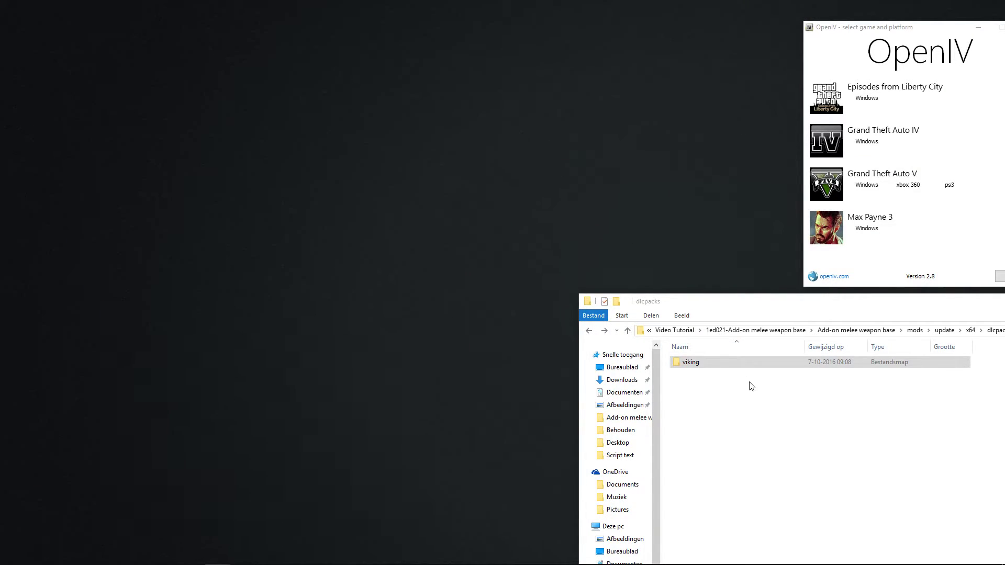
double_click(713, 367)
right_click(695, 364)
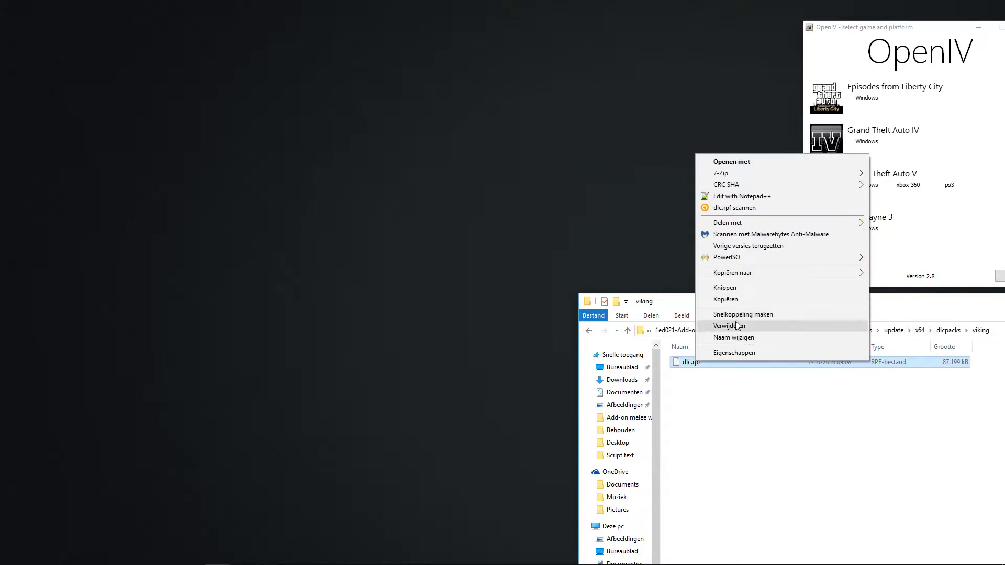
left_click(853, 396)
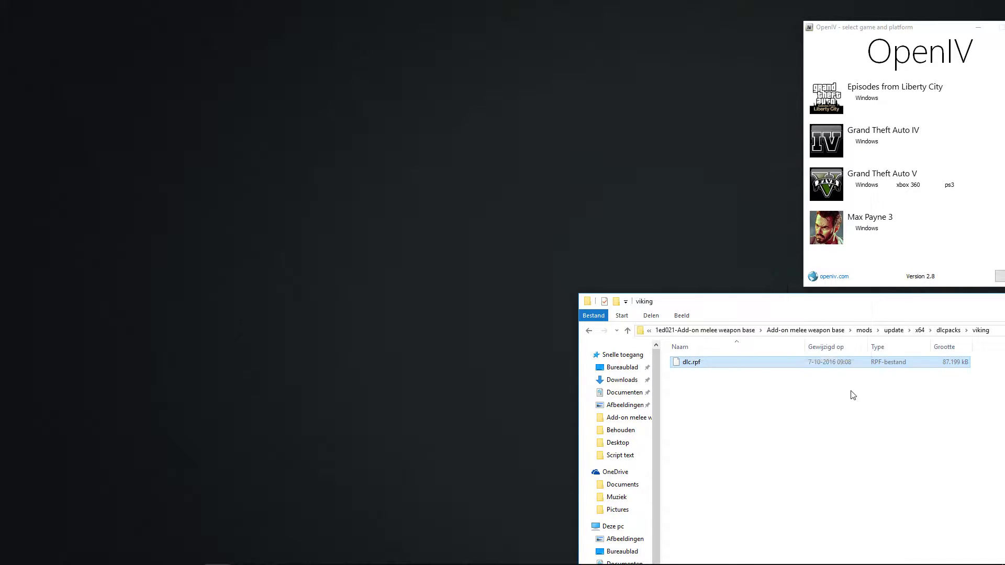
right_click(728, 361)
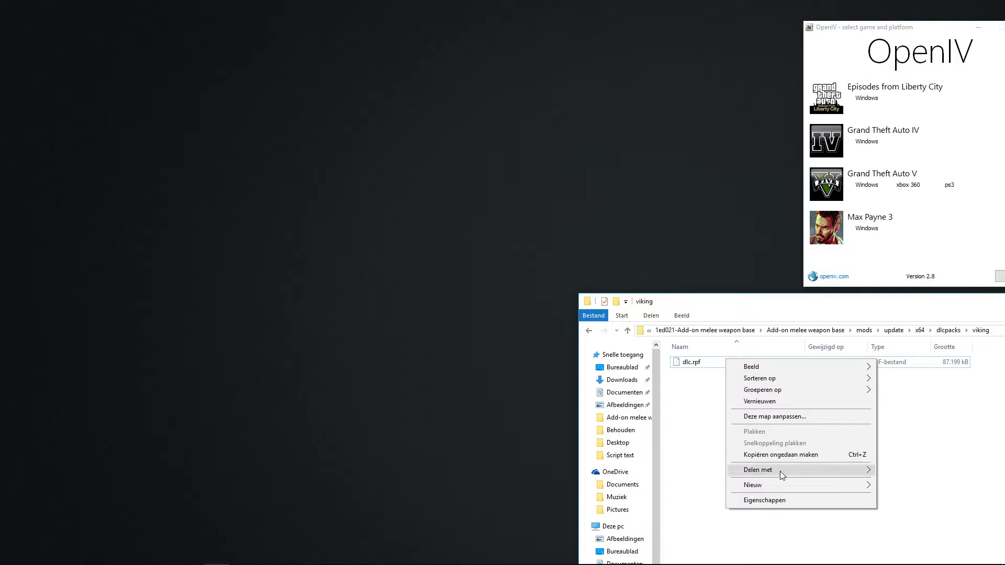
left_click(696, 399)
left_click(689, 362)
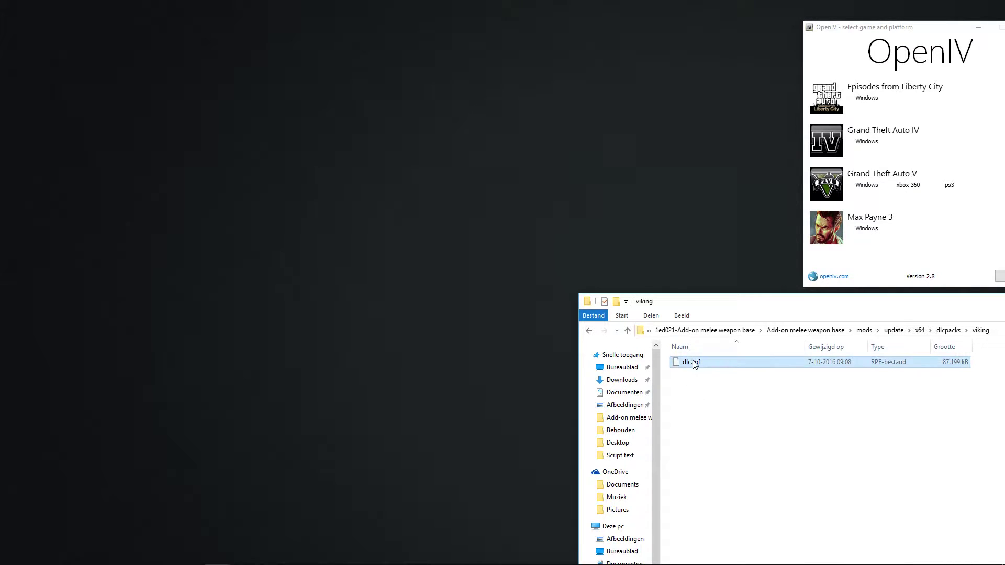
right_click(696, 368)
left_click(736, 325)
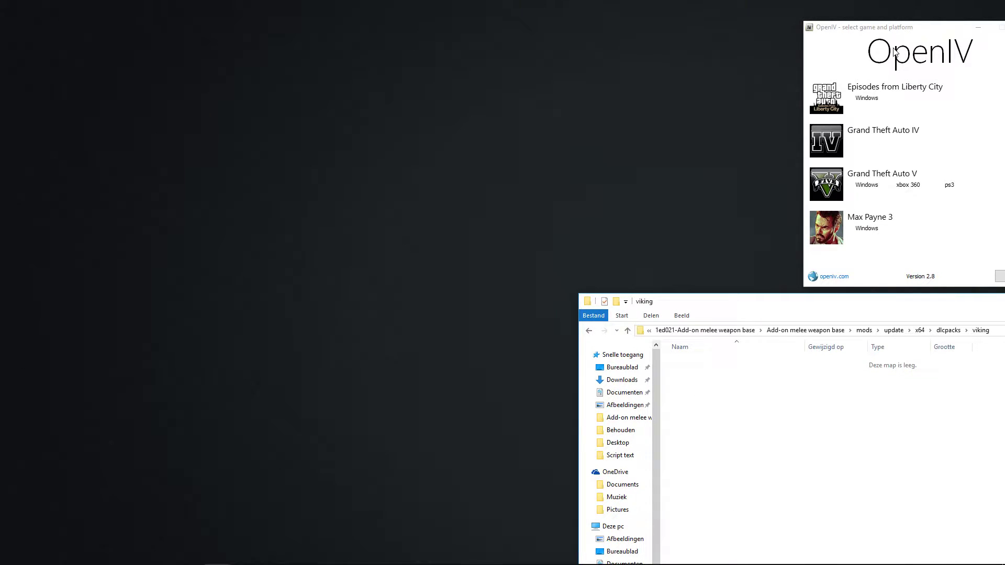
Load GTA V Windows in OpenIV and browse to mods\update\x64\dlcpacks\viking.
left_click(868, 184)
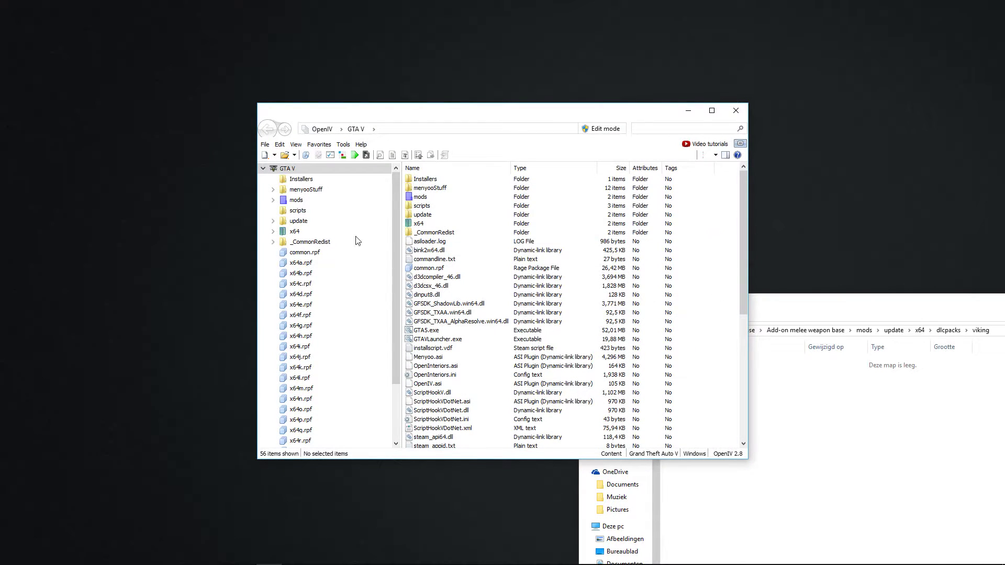
double_click(436, 198)
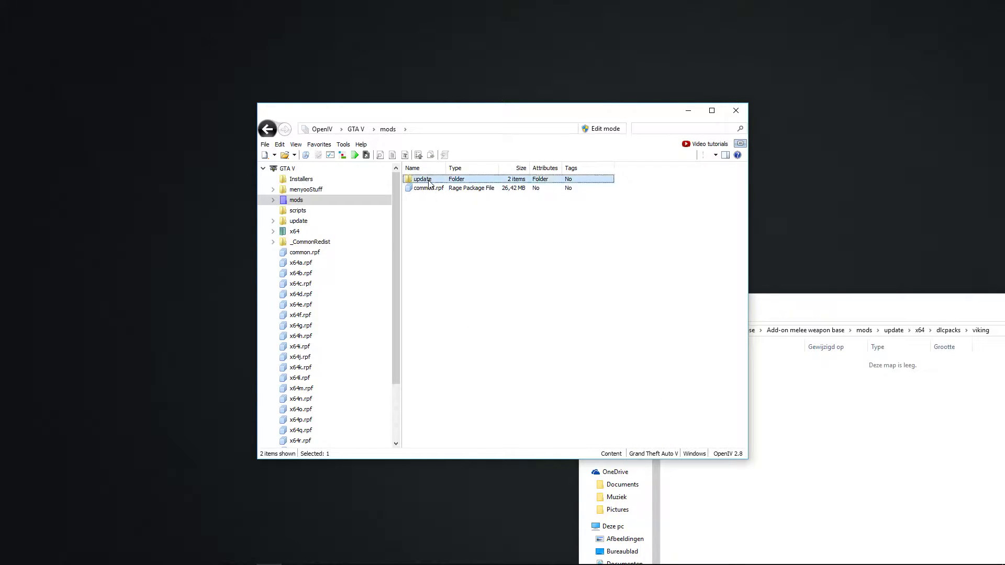
double_click(427, 179)
double_click(425, 181)
double_click(426, 189)
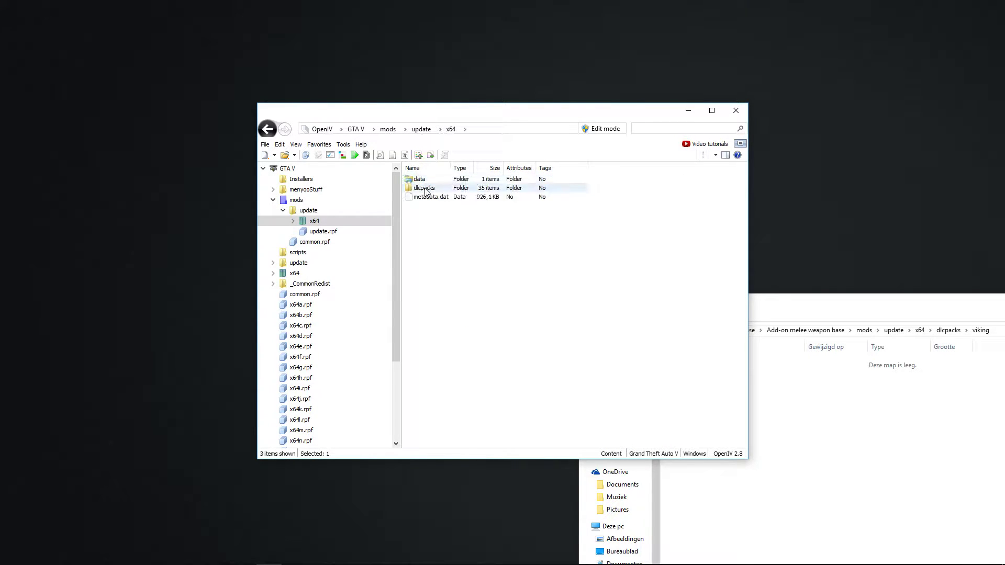
left_click_drag(453, 120, 241, 78)
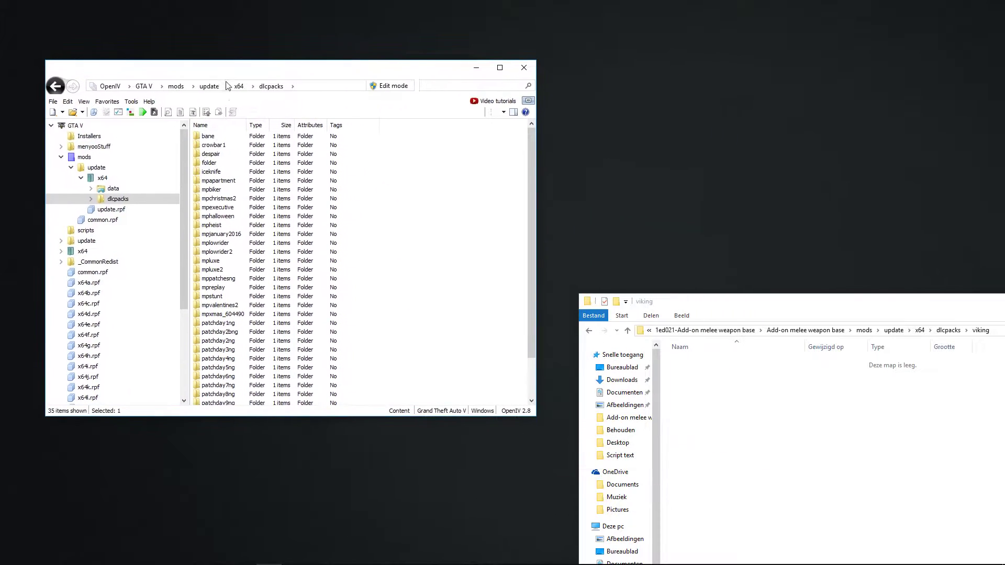
scroll(220, 341, "down", 2)
left_click(216, 395)
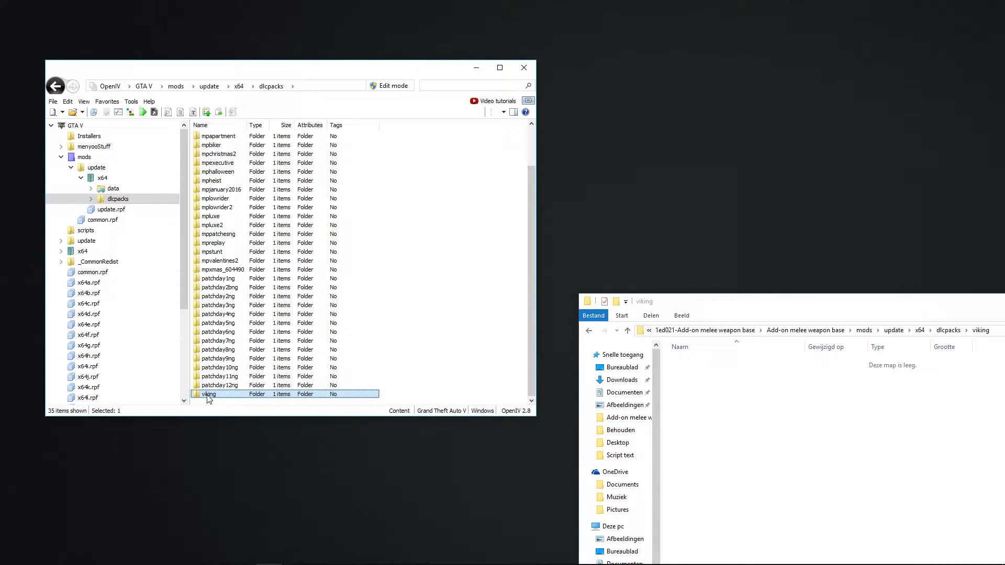
double_click(208, 395)
Export common, x64, content.xml and setup2.xml from viking's dlc.rpf into the empty viking folder.
double_click(212, 137)
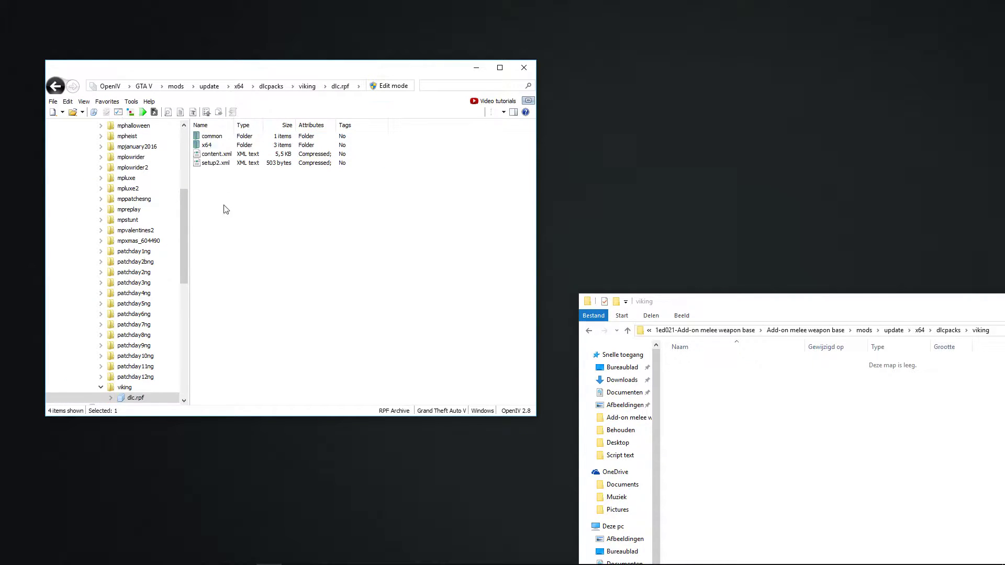
left_click_drag(225, 210, 212, 138)
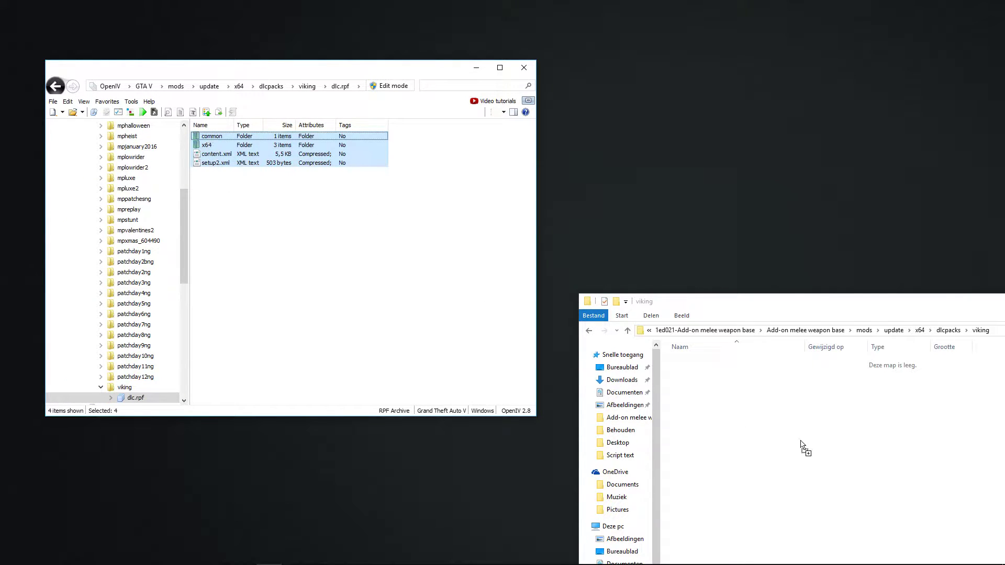
left_click_drag(801, 445, 799, 440)
left_click_drag(696, 306, 662, 94)
Clear the selections and call up the context menu for setup2.xml in the viking folder.
left_click(707, 213)
left_click(290, 175)
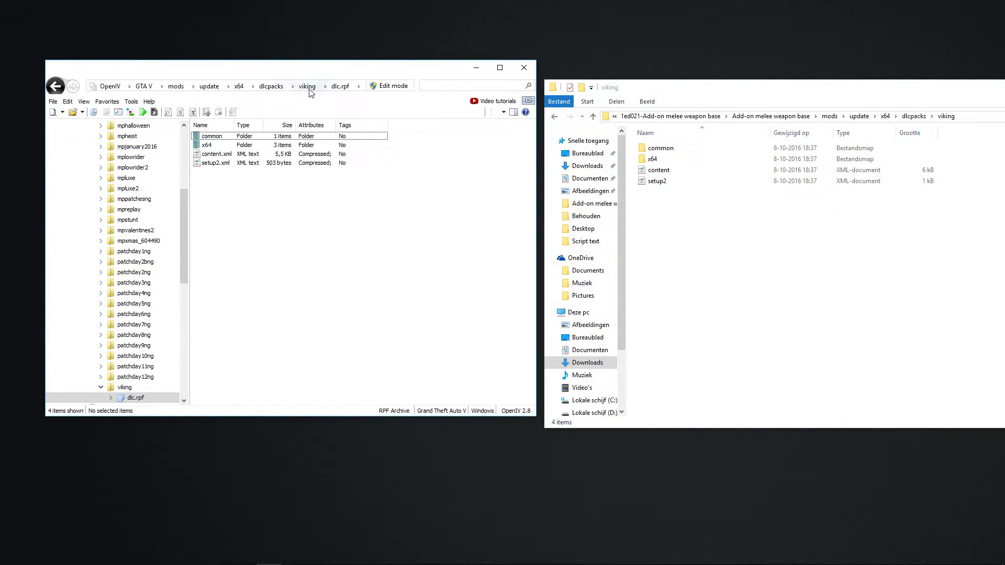
left_click(662, 184)
right_click(663, 189)
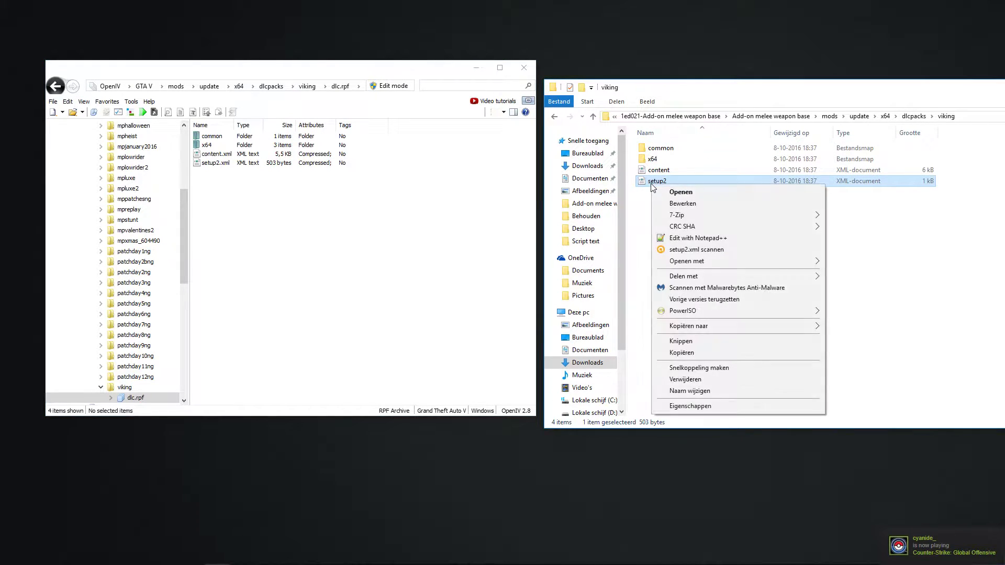
Open setup2.xml in Notepad++, discarding the older unsaved copy.
left_click(693, 239)
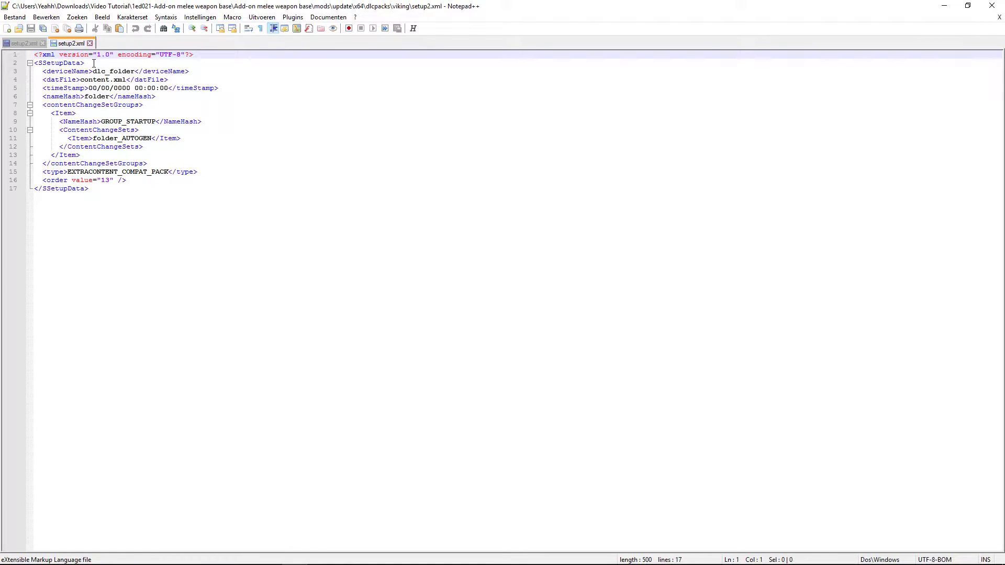
left_click(43, 44)
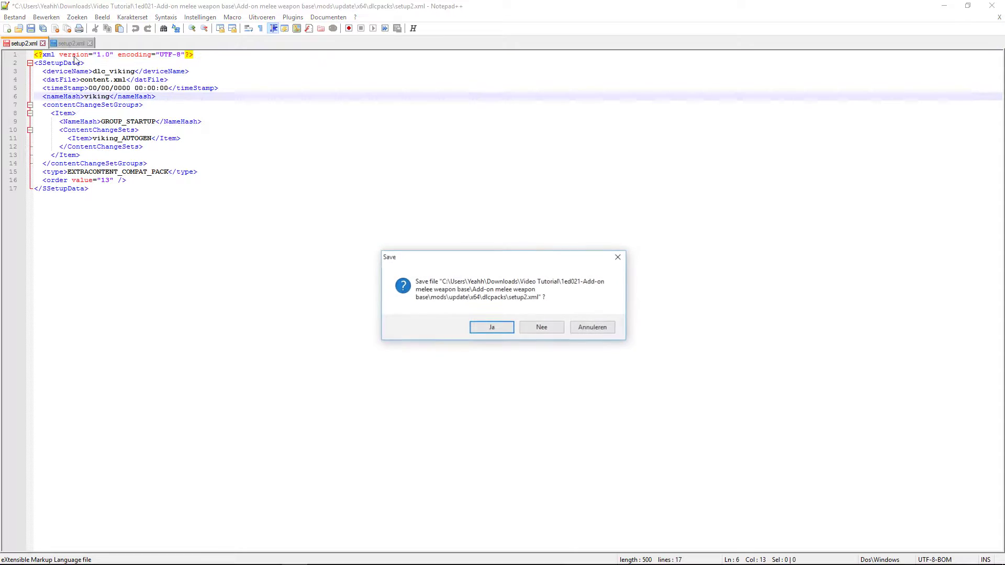
left_click(544, 327)
left_click_drag(109, 71, 106, 122)
left_click(132, 130)
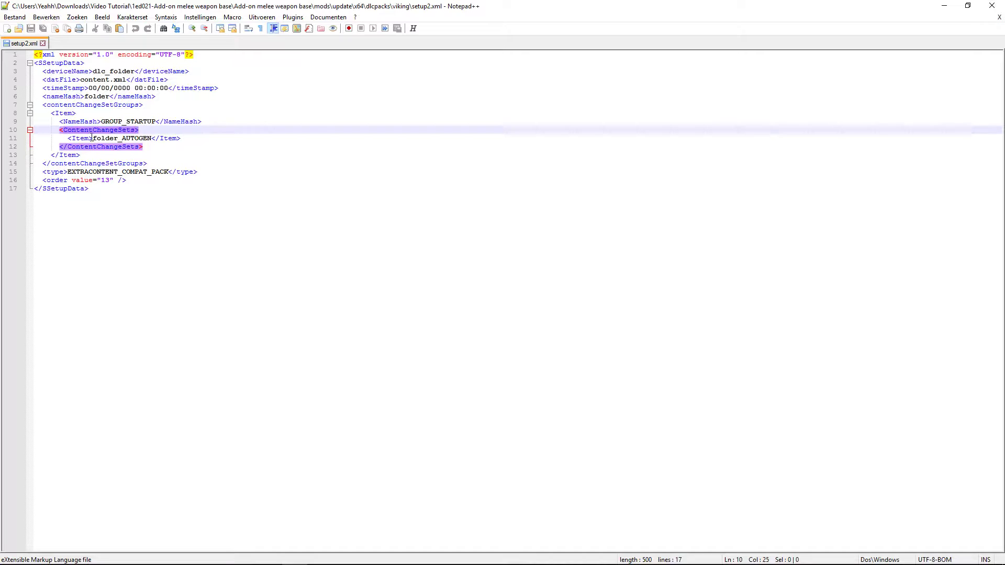
key("Down")
key("Down")
key("Down")
key("Down")
key("Down")
key("Down")
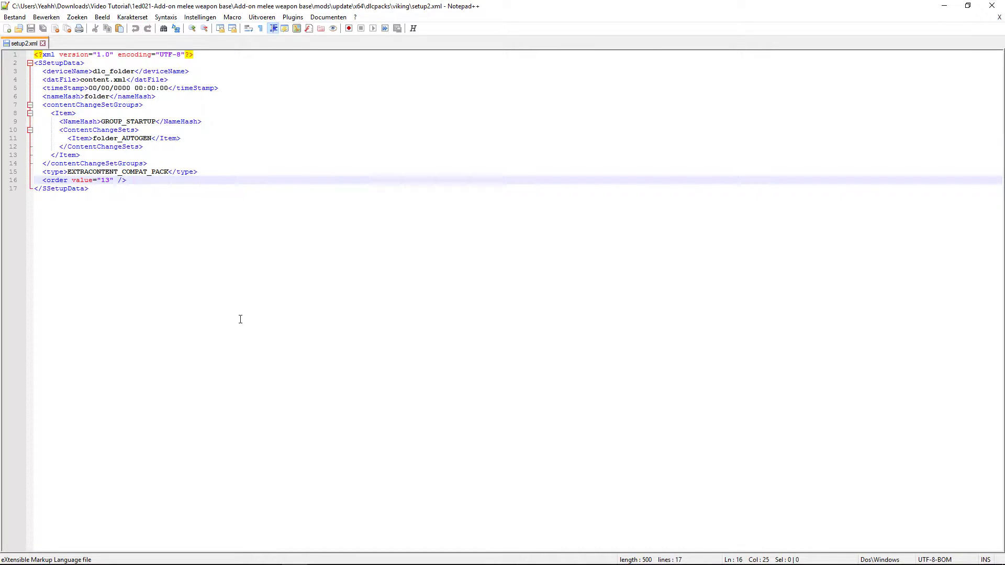
Replace all occurrences of 'folder' with 'viking' in setup2.xml.
key("ctrl+f")
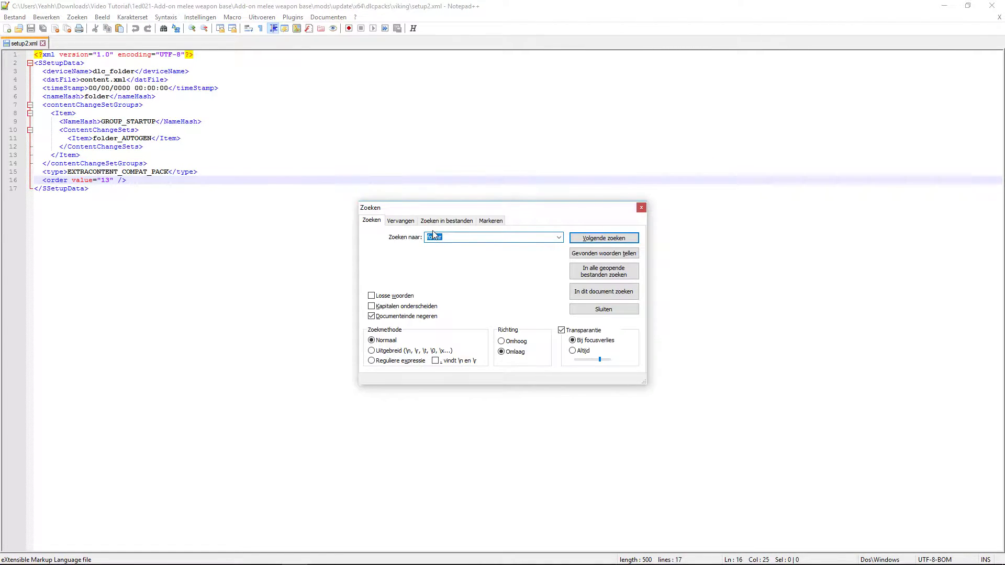
left_click(615, 258)
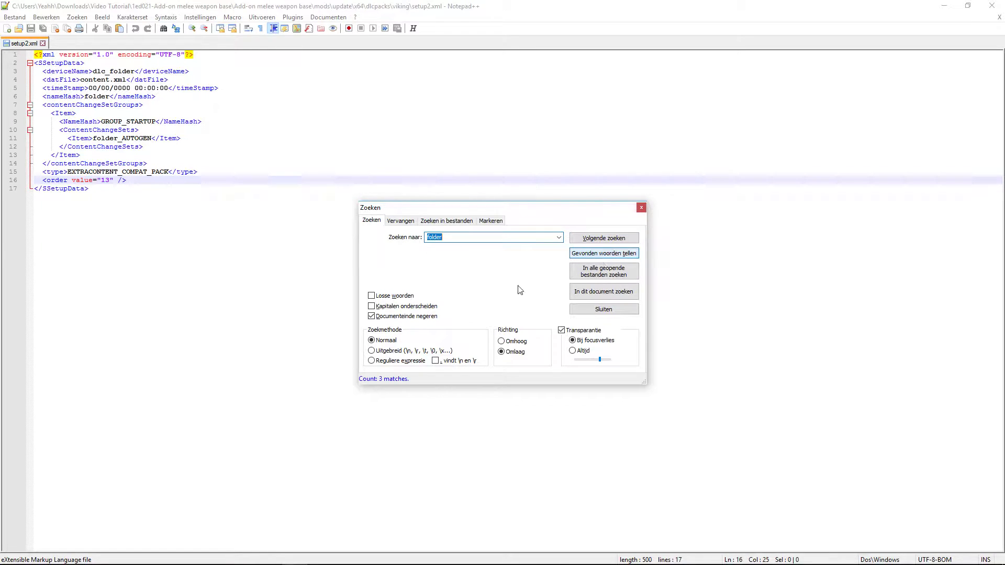
left_click(396, 222)
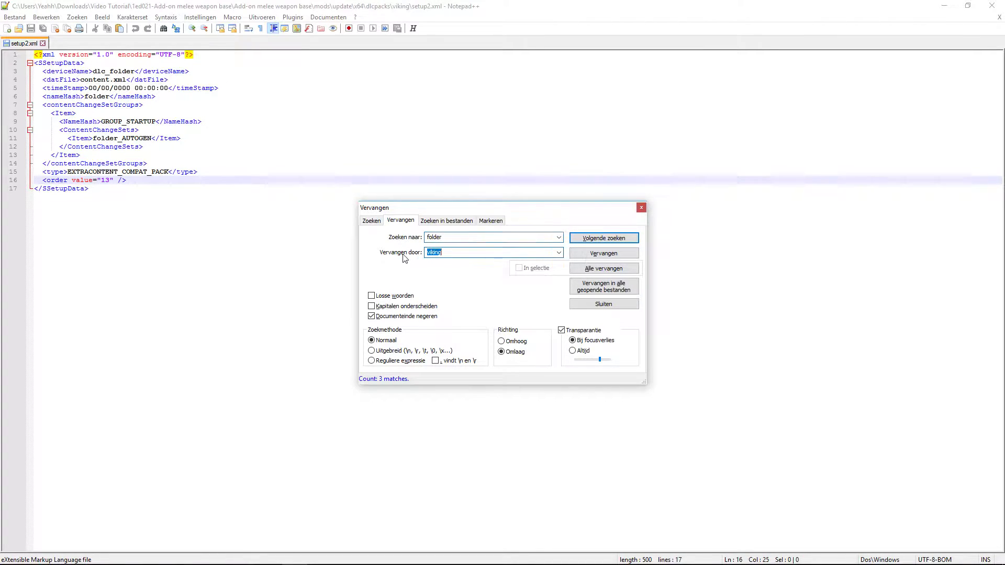
left_click(610, 272)
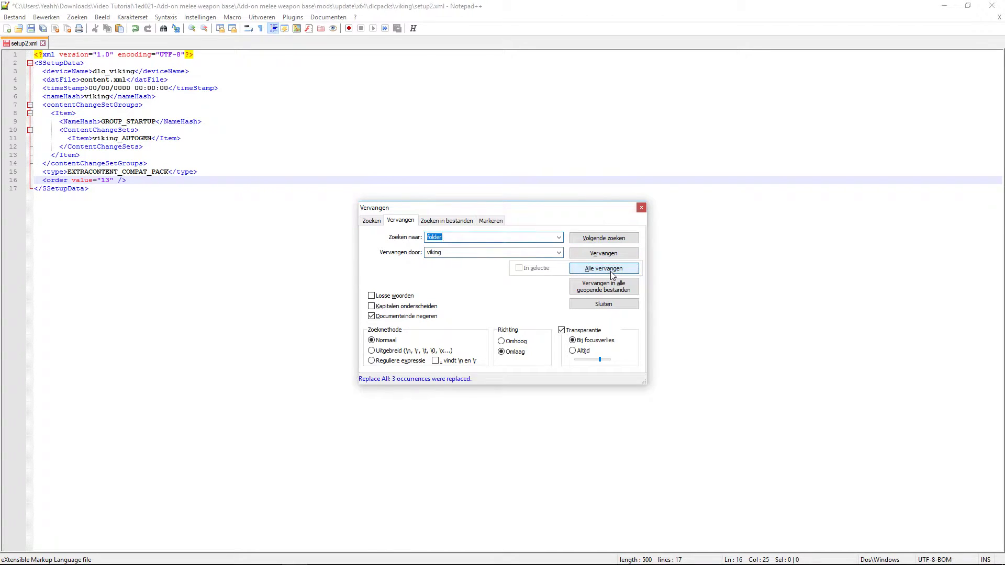
left_click(611, 275)
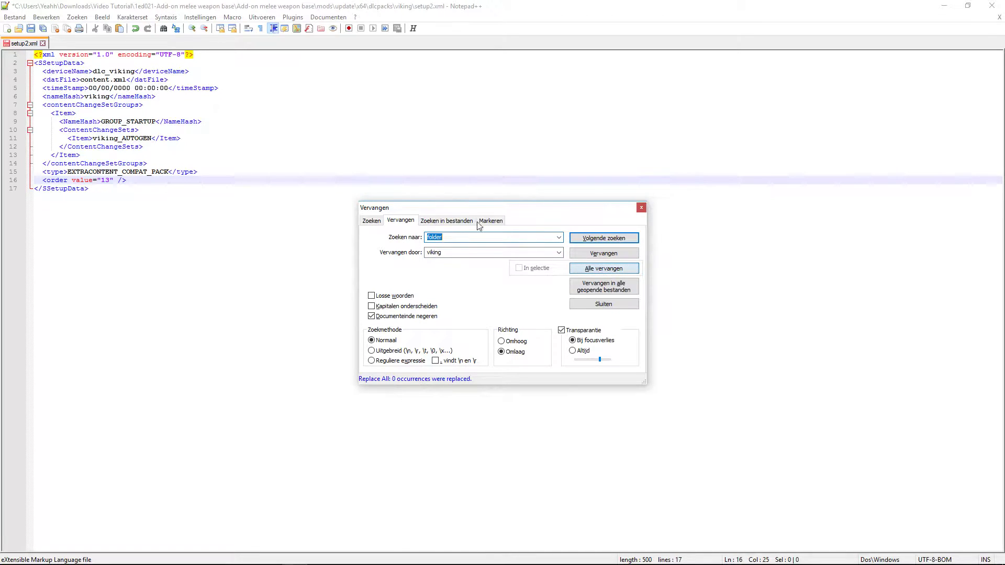
left_click(641, 208)
Verify the dlc_viking, viking and viking_AUTOGEN entries, then save and close setup2.xml.
left_click(115, 71)
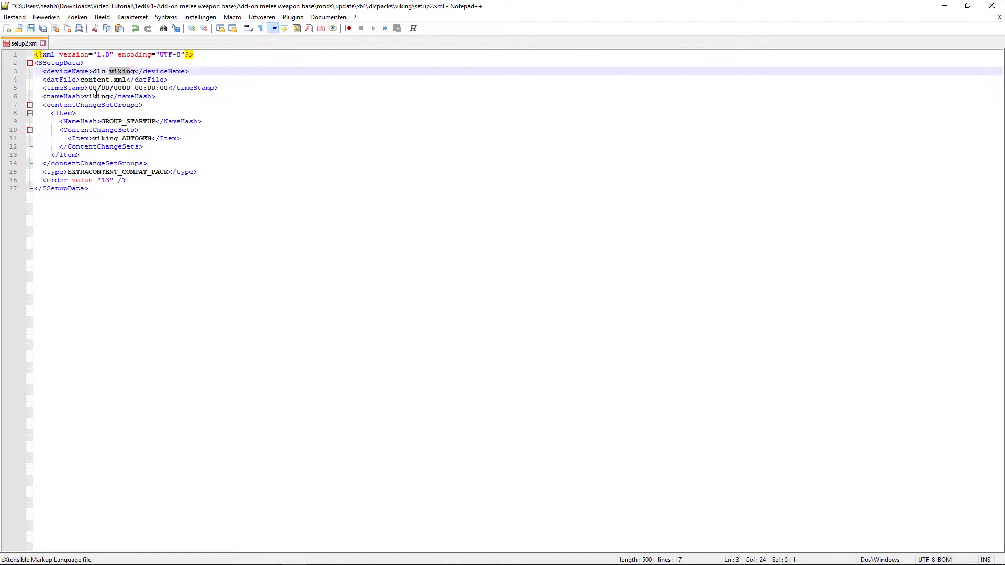
left_click(96, 96)
left_click(105, 138)
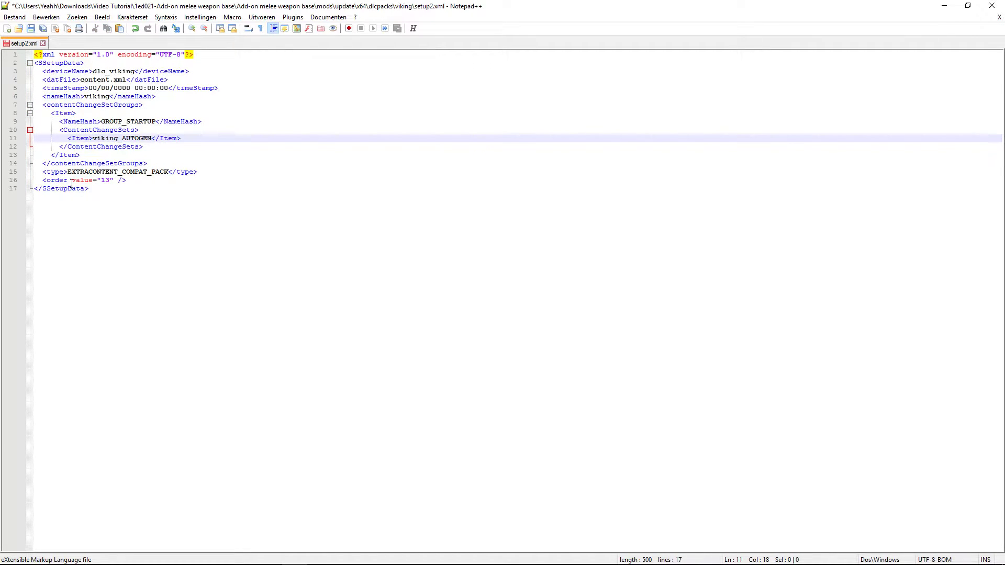
left_click(44, 30)
left_click(43, 43)
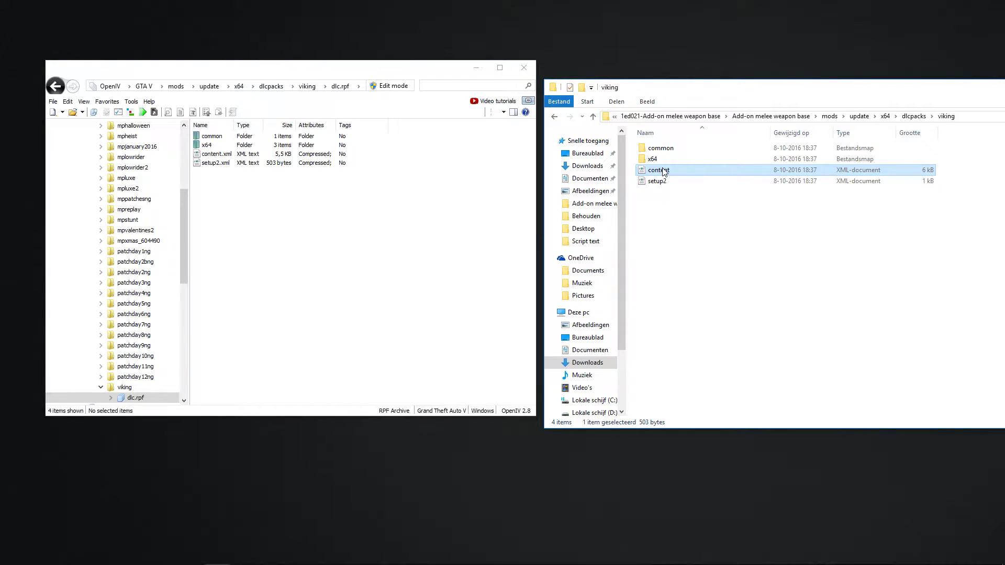
right_click(664, 172)
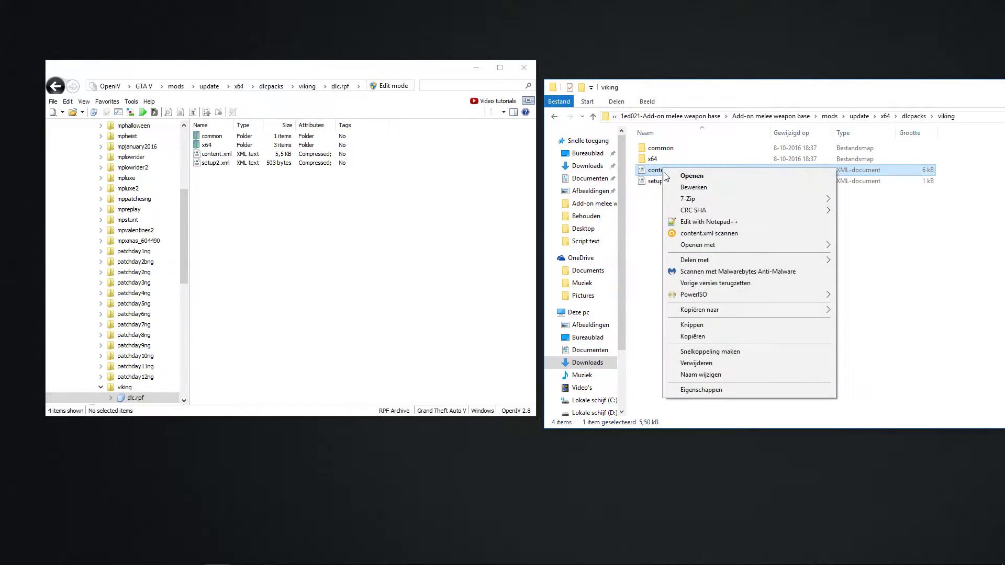
Open content.xml and replace all 34 'folder' occurrences with 'viking'.
left_click(700, 222)
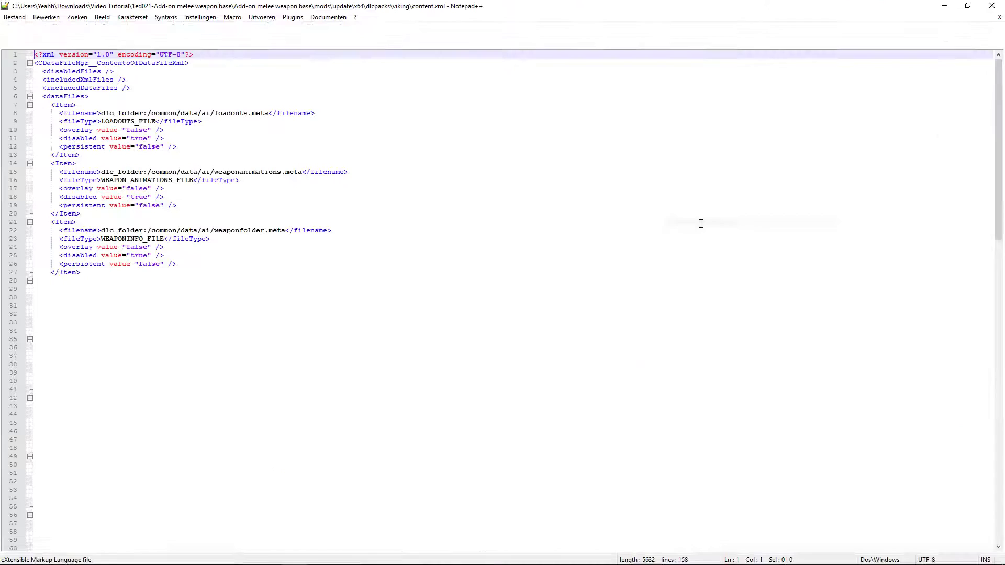
key("ctrl+f")
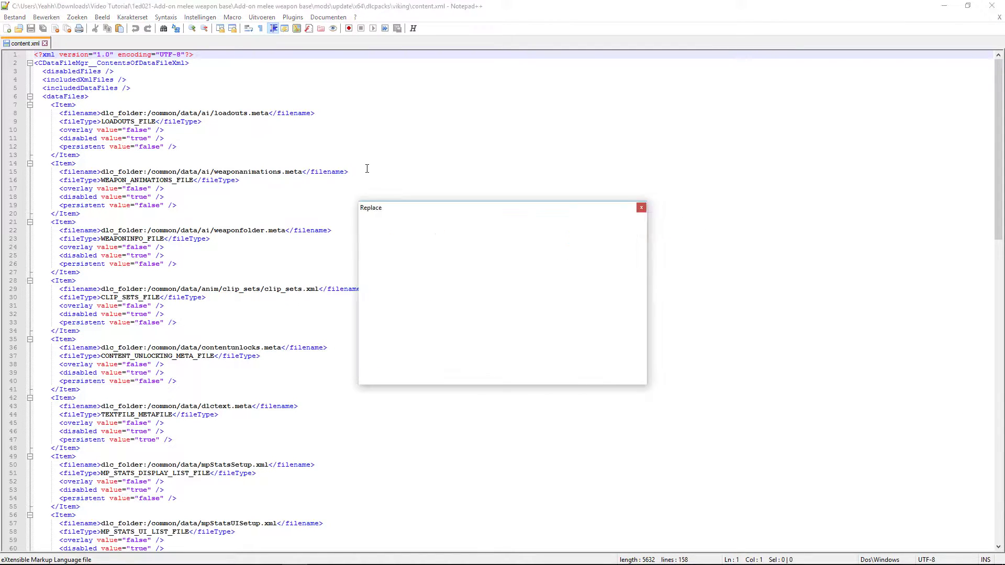
left_click(603, 253)
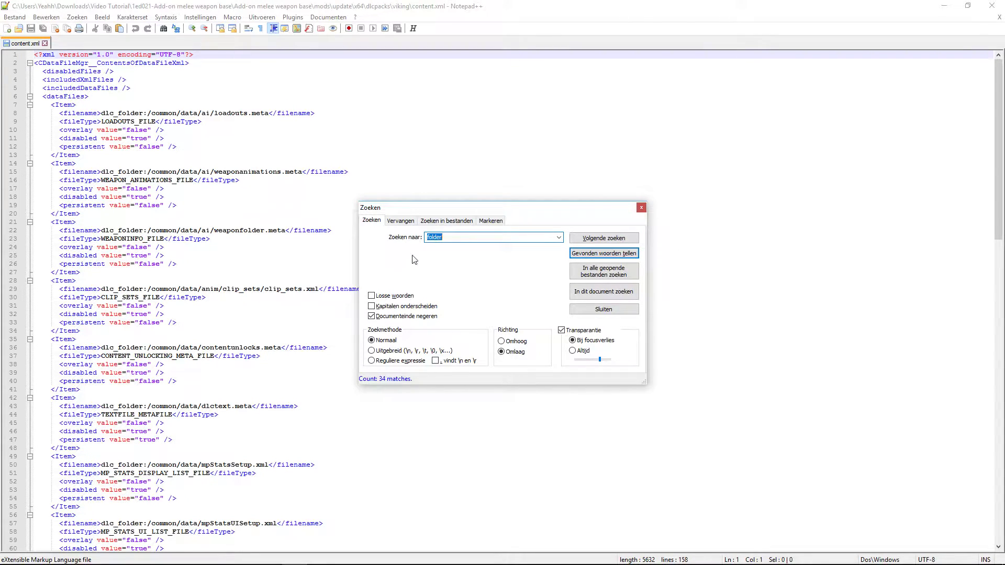
left_click(400, 220)
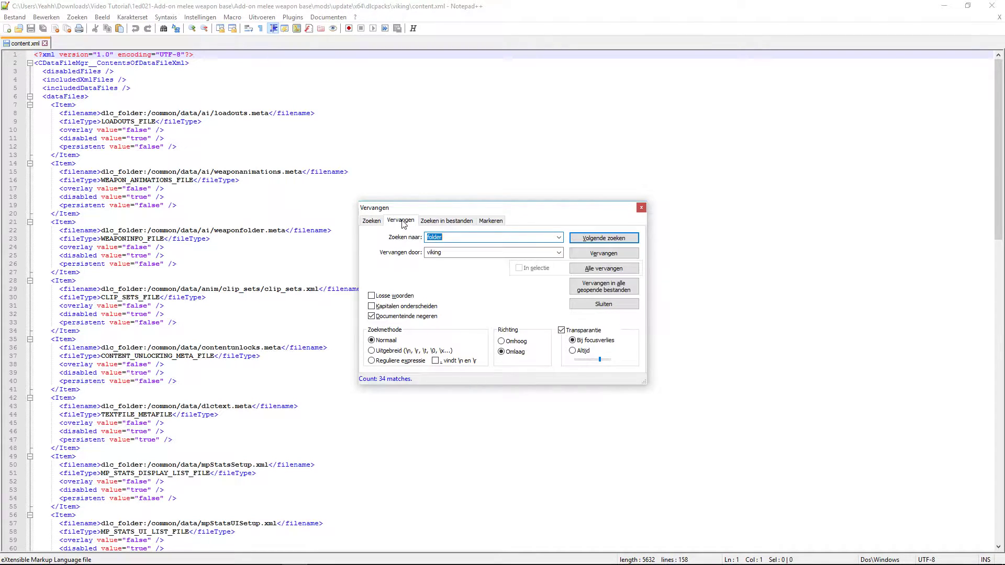
left_click(622, 270)
left_click(620, 270)
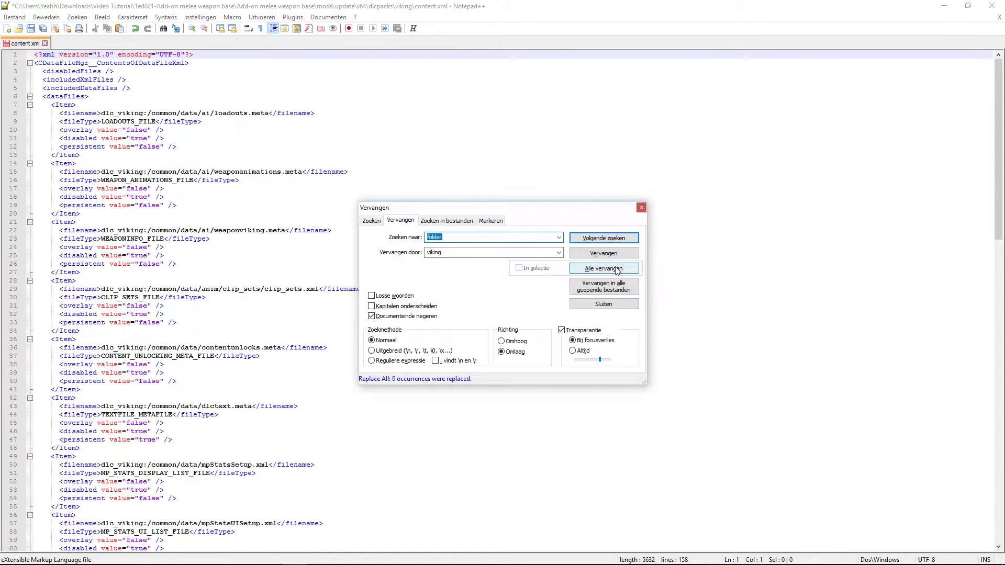
left_click(618, 270)
left_click(642, 209)
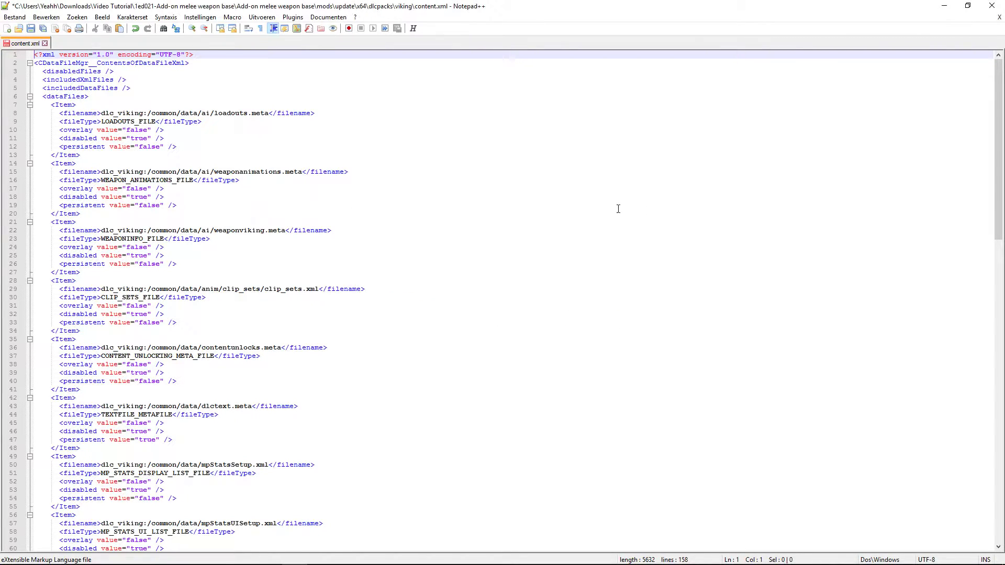
Check the dlc_viking paths on lines 22 and 148, then save content.xml.
left_click_drag(122, 230, 136, 230)
left_click_drag(124, 282, 131, 289)
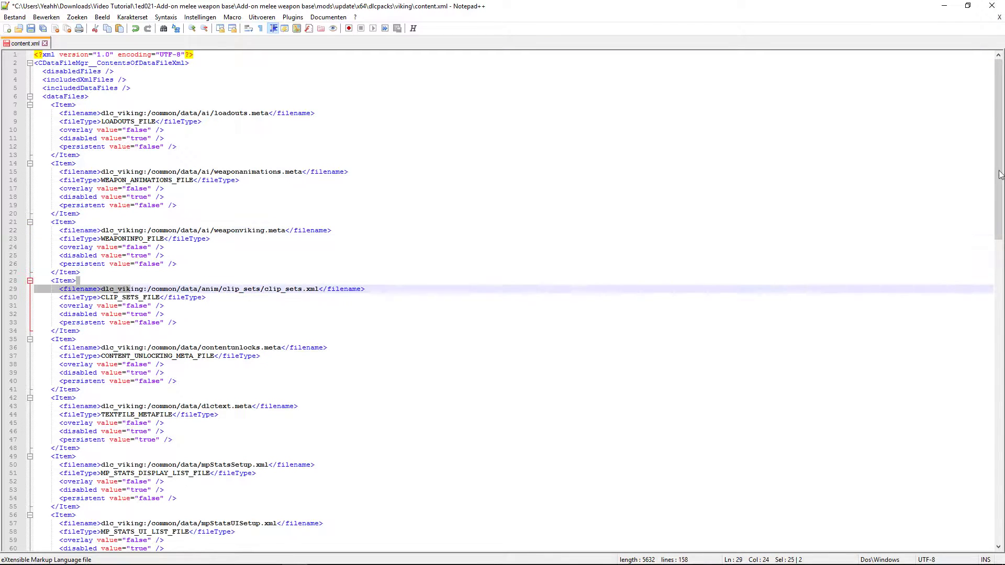
left_click_drag(1001, 175, 1003, 459)
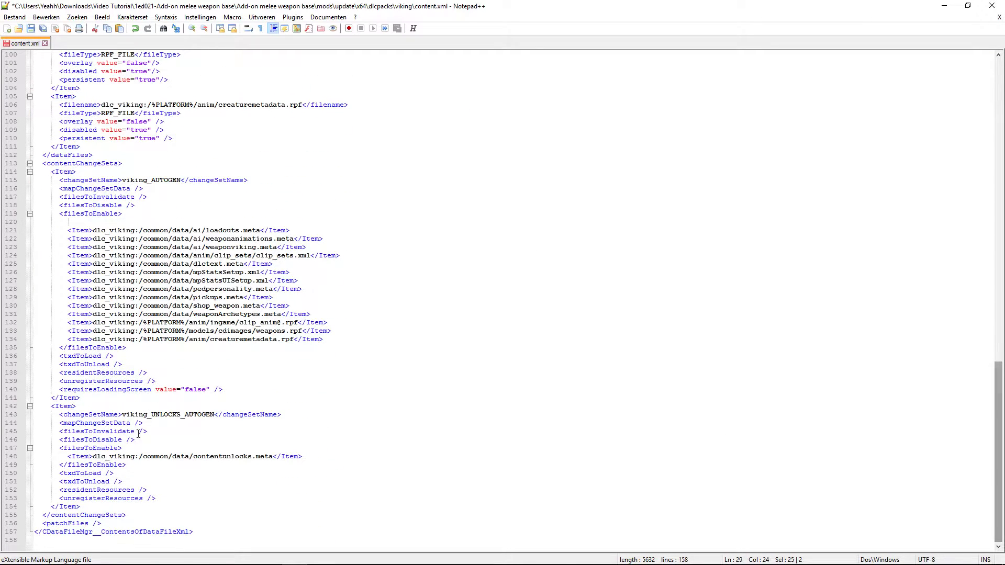
left_click_drag(124, 457, 132, 457)
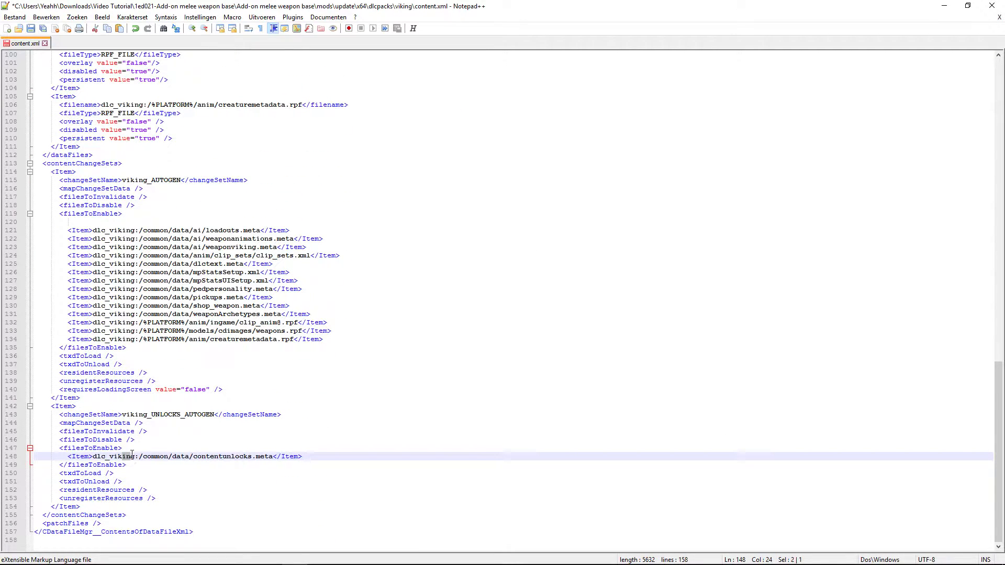
left_click(30, 30)
Close content.xml, browse into the viking mod's common\data\ai folder, and select loadouts.
left_click(45, 43)
left_click(992, 5)
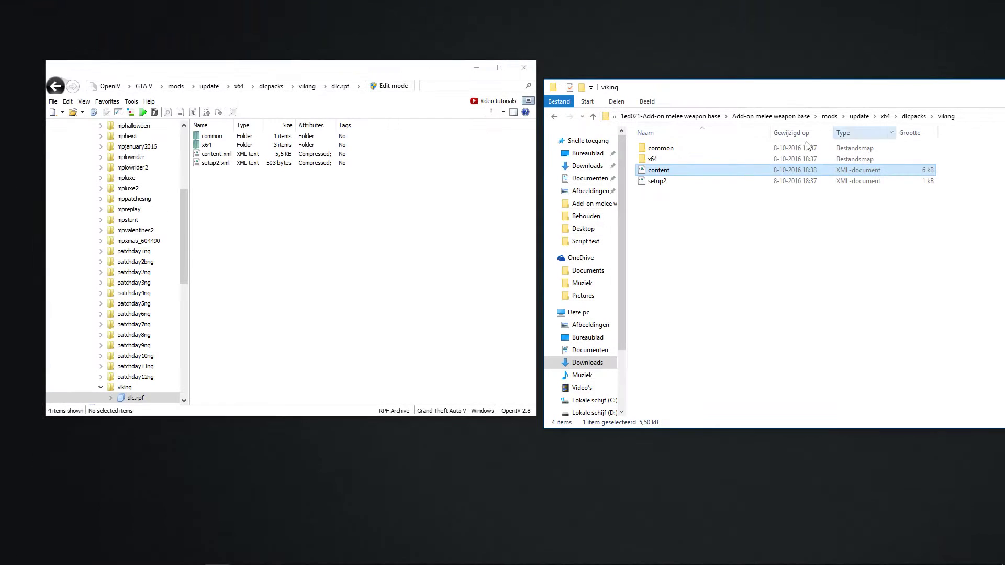
left_click(679, 163)
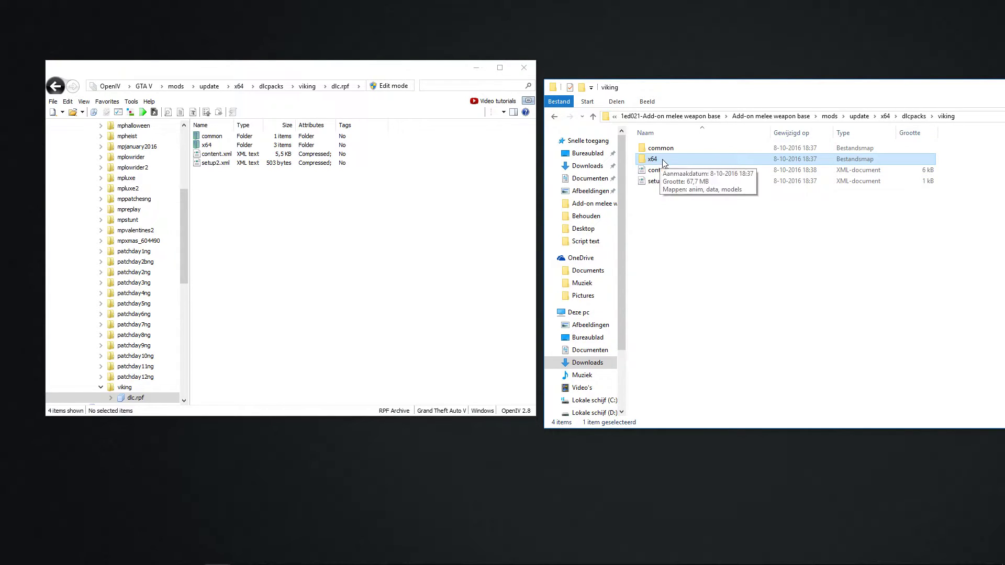
double_click(666, 149)
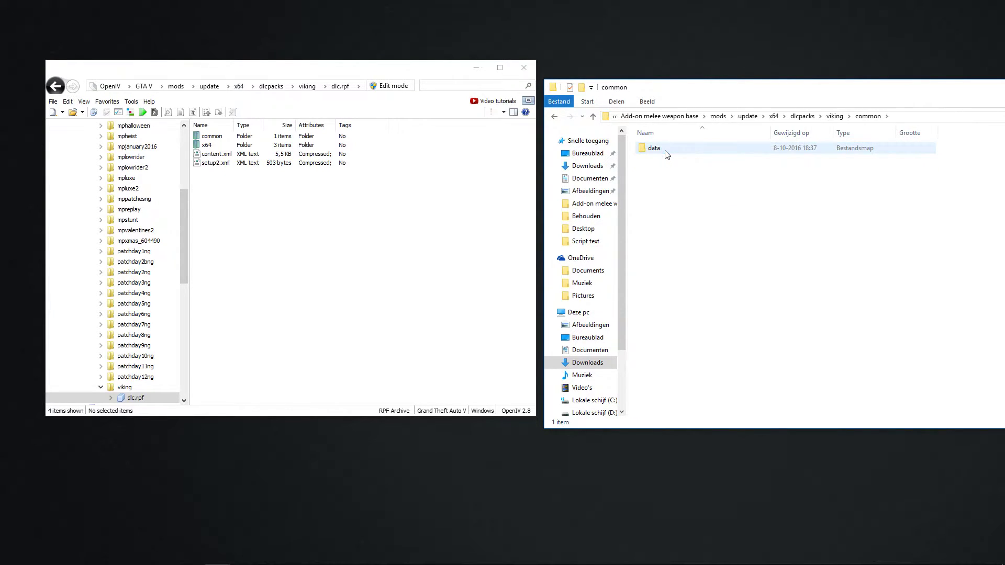
double_click(666, 150)
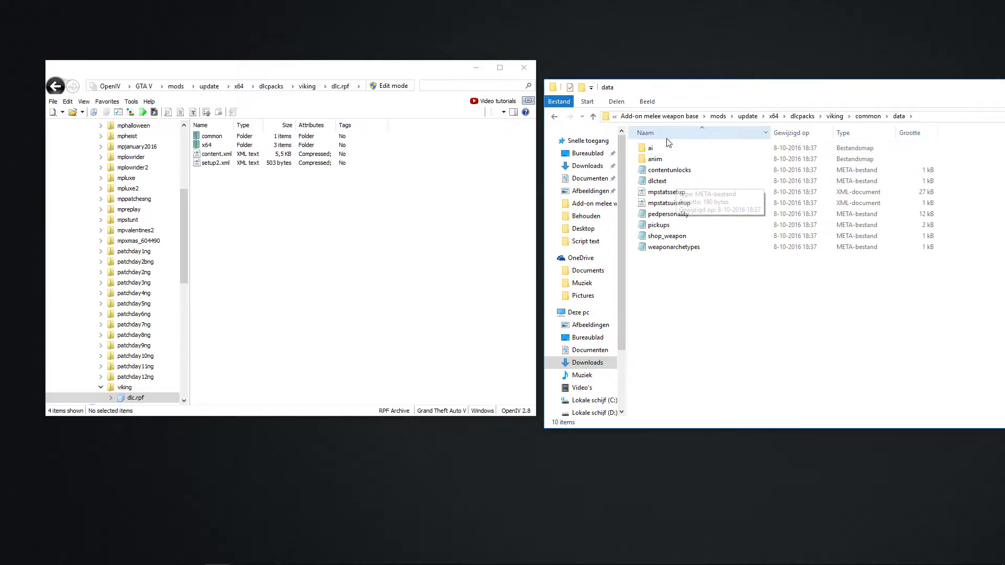
double_click(664, 151)
left_click(663, 151)
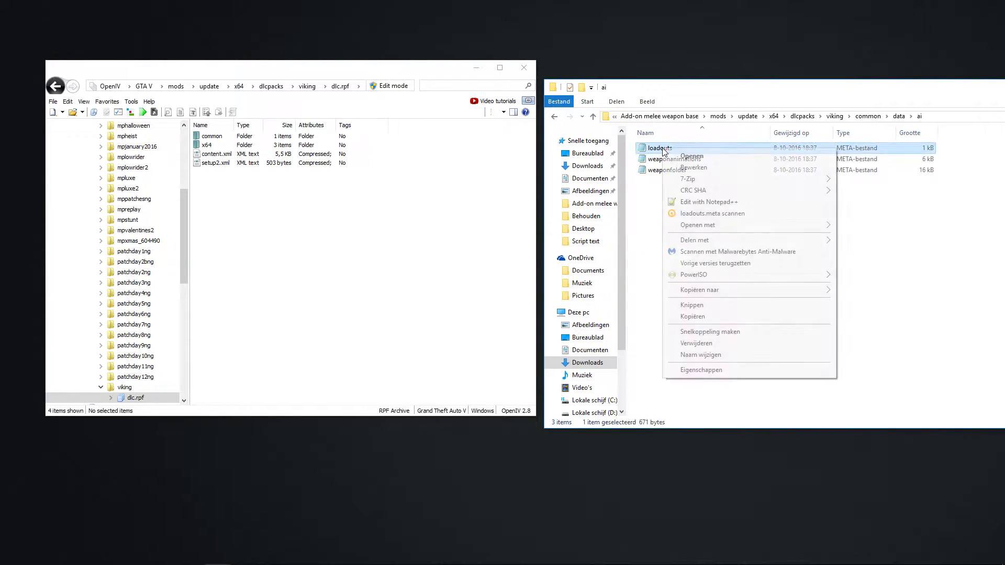
In loadouts.meta, Replace All 'folder' with 'viking' to get two WEAPON_viking entries, then save and close.
left_click(707, 202)
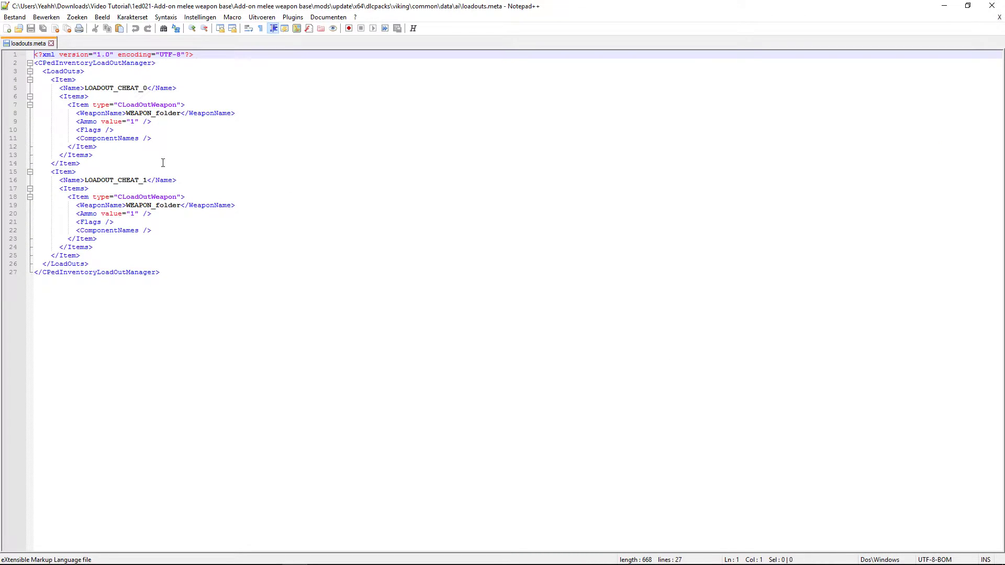
key("ctrl+f")
left_click(581, 253)
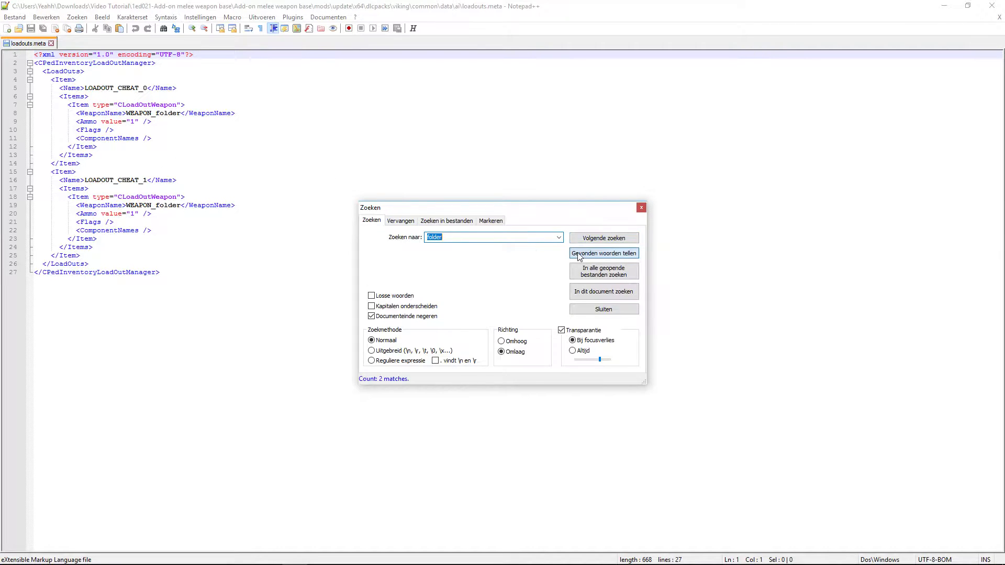
left_click(400, 220)
left_click(603, 269)
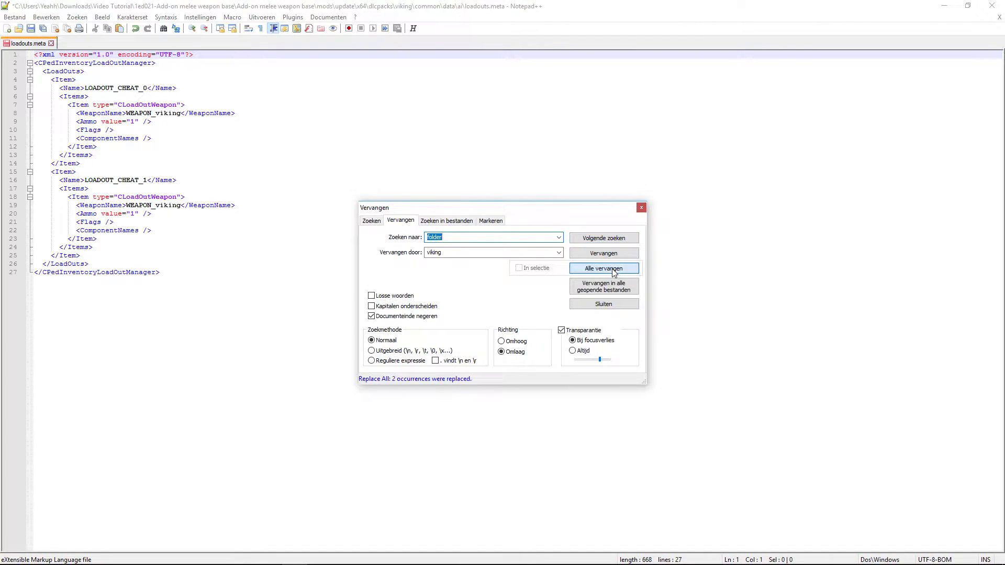
left_click(641, 208)
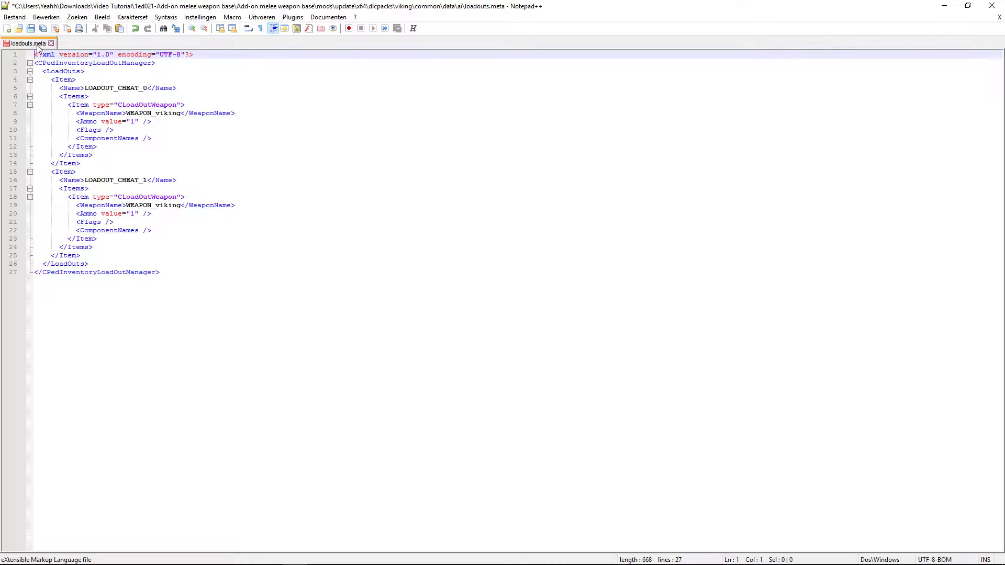
left_click(43, 29)
left_click(51, 43)
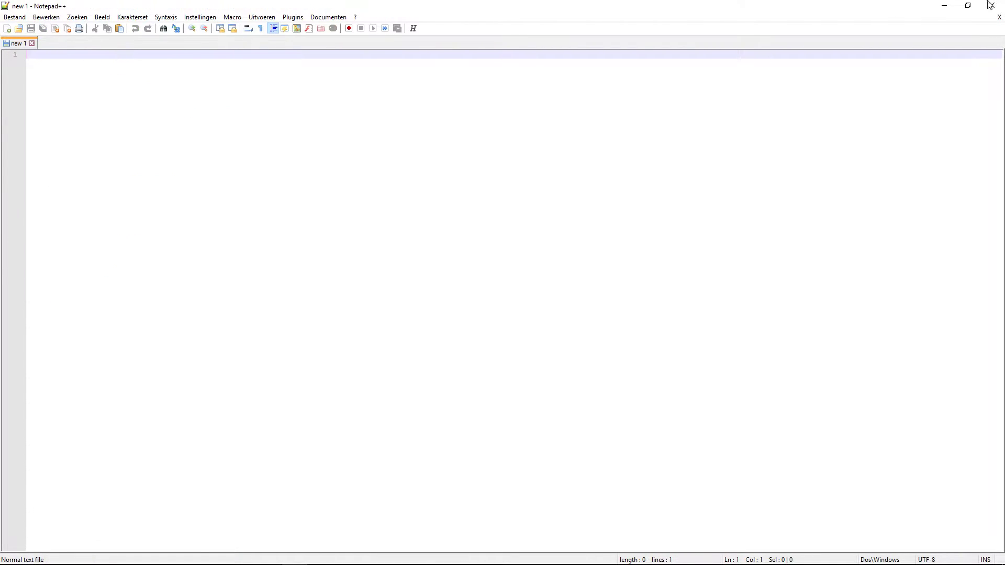
Replace both WEAPON_folder keys in weaponanimations.meta with WEAPON_viking, save, and close Notepad++.
left_click(992, 6)
right_click(659, 162)
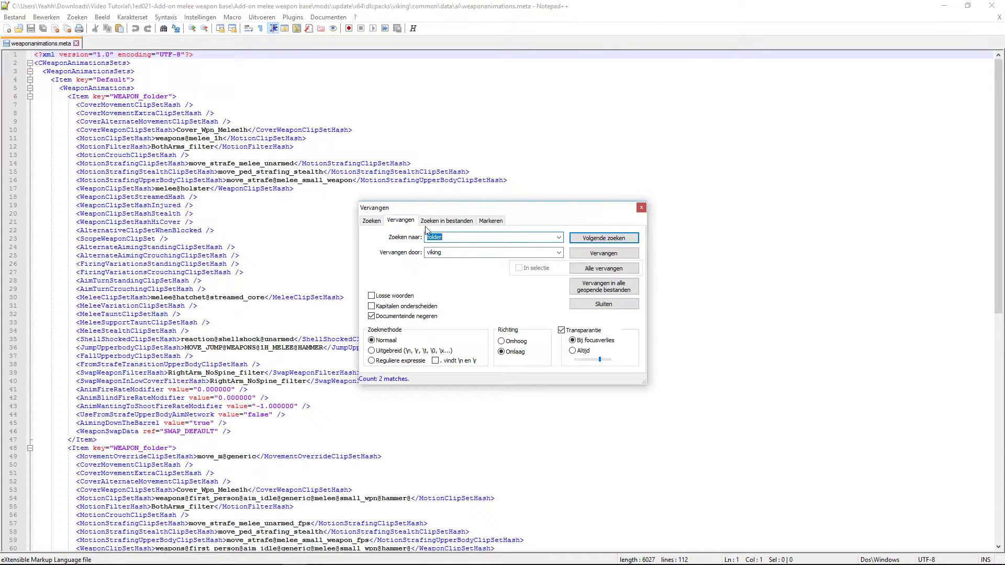
left_click(604, 268)
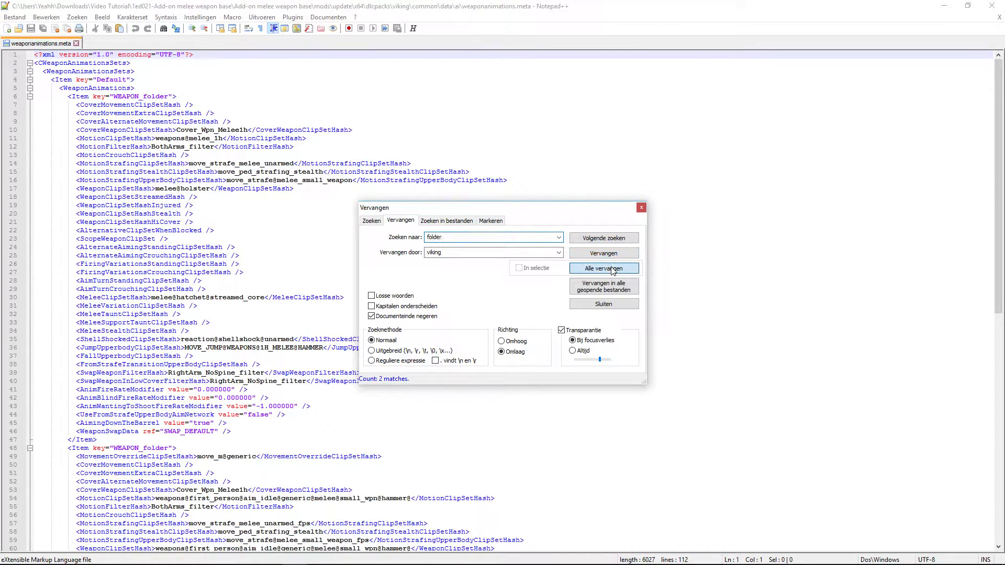
left_click(641, 208)
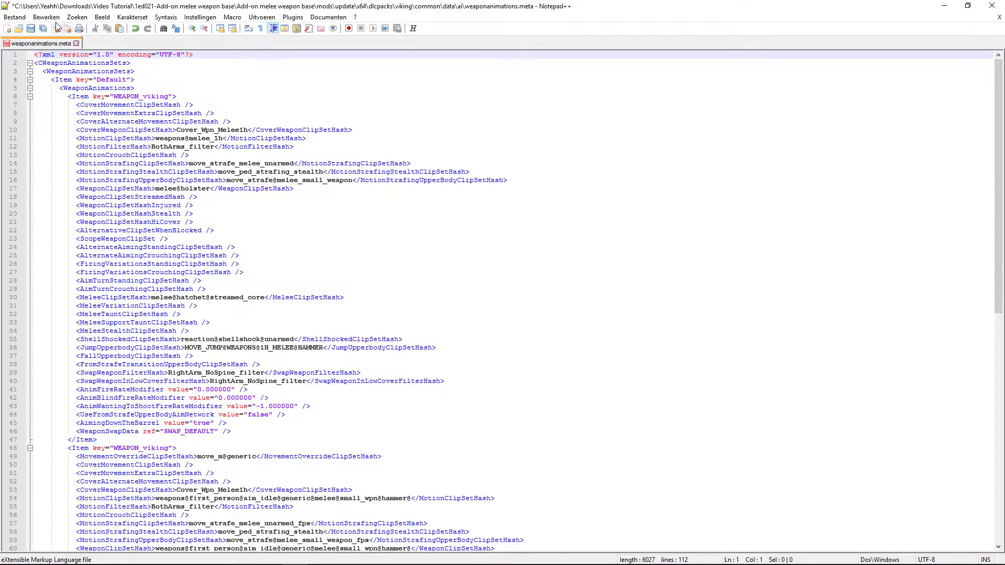
left_click(43, 31)
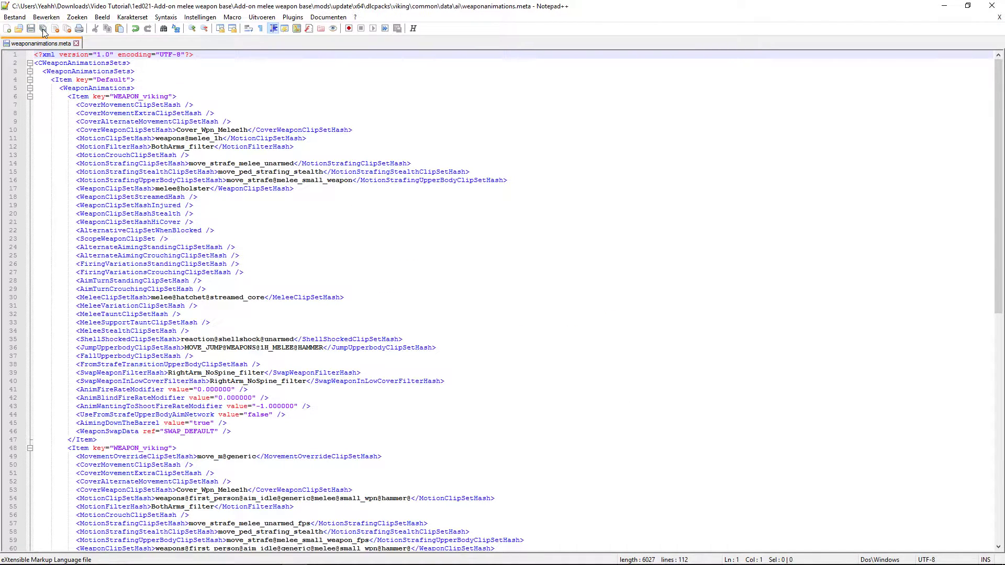
left_click(76, 43)
left_click(992, 6)
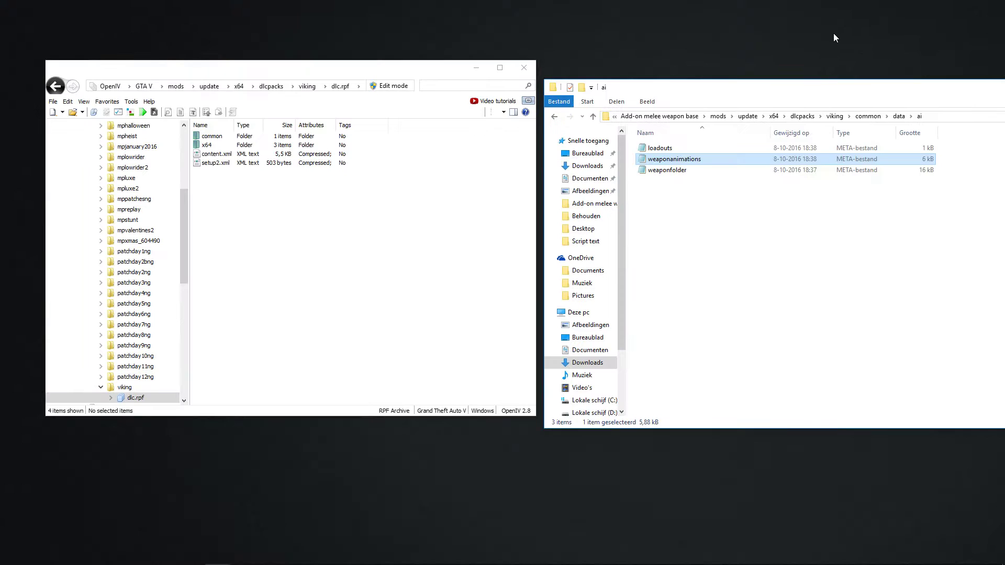
Rename the weaponfolder meta file by replacing 'folder' with 'viking', making it weaponviking.
left_click(660, 175)
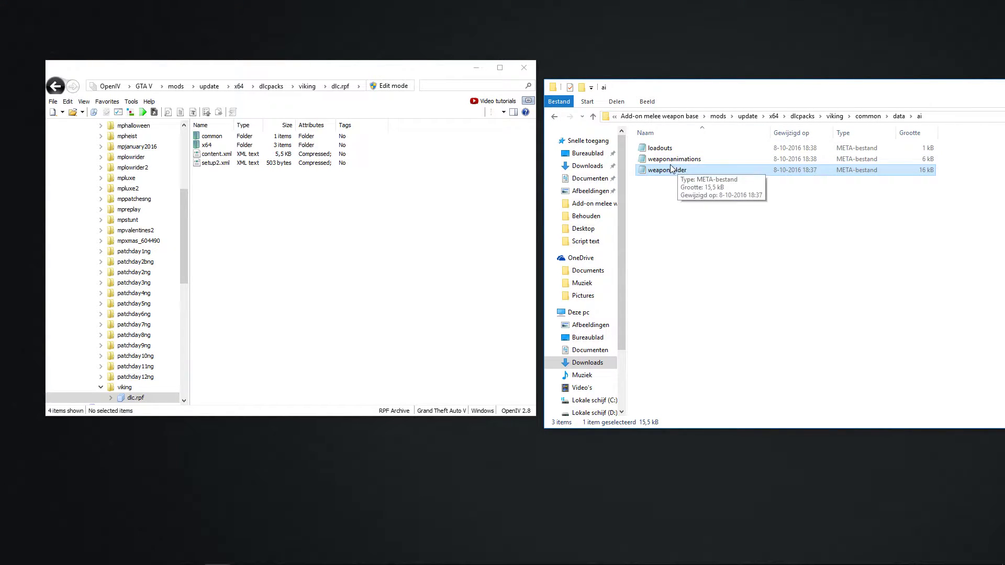
right_click(682, 176)
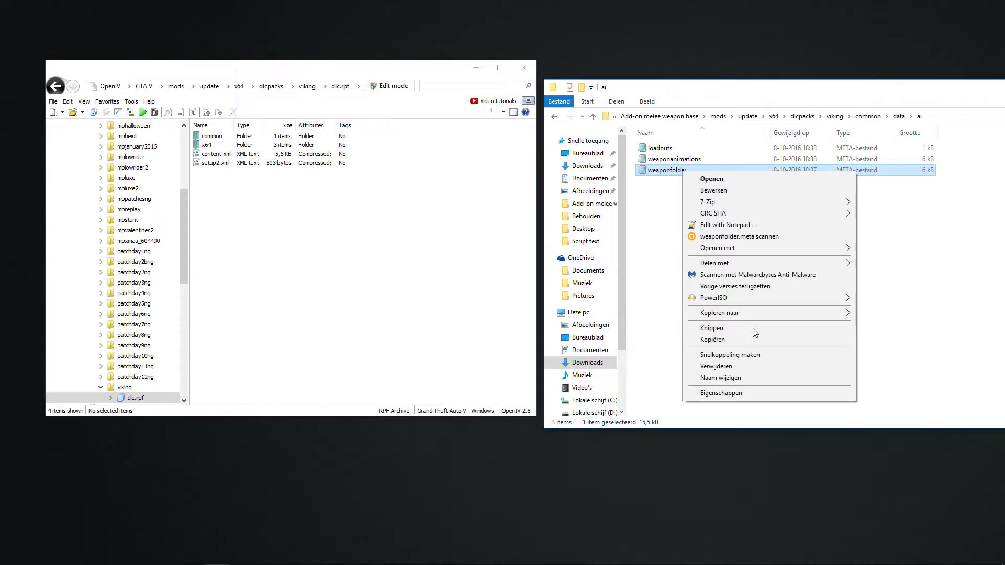
left_click(752, 376)
left_click_drag(689, 172, 669, 173)
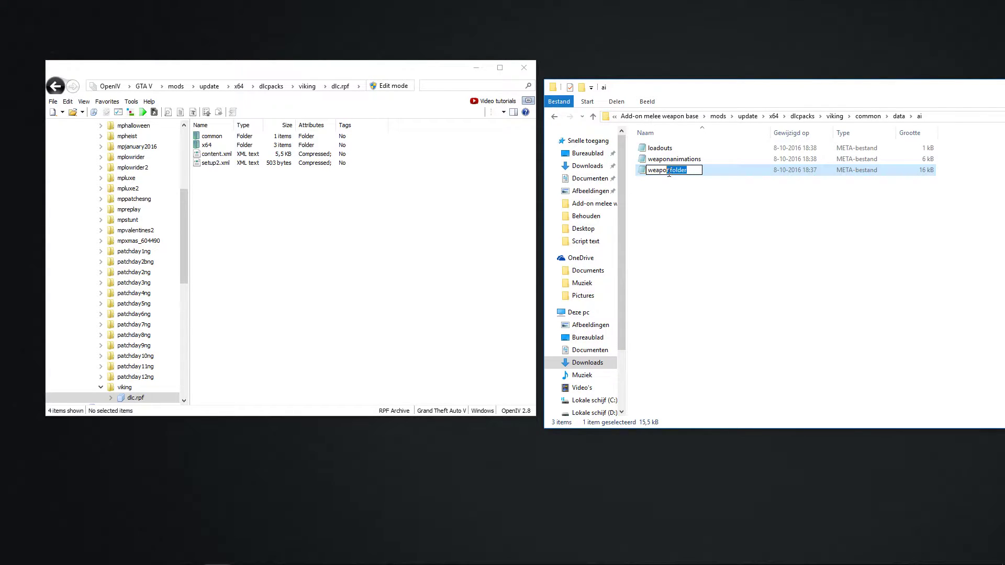
right_click(671, 173)
left_click(693, 169)
type("viking")
key("Return")
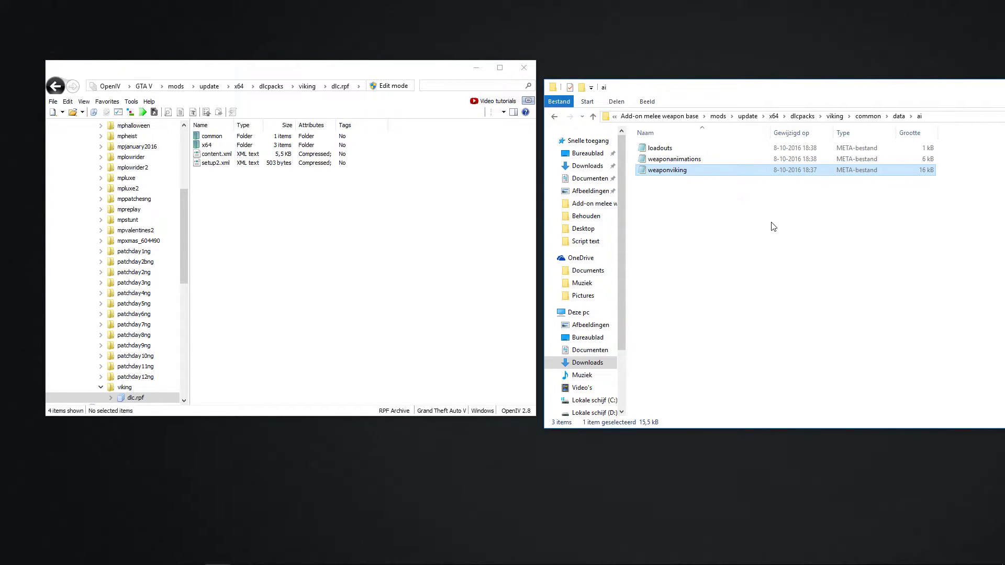
Preview weaponviking.meta in Notepad, then open it for editing in Notepad++.
double_click(681, 173)
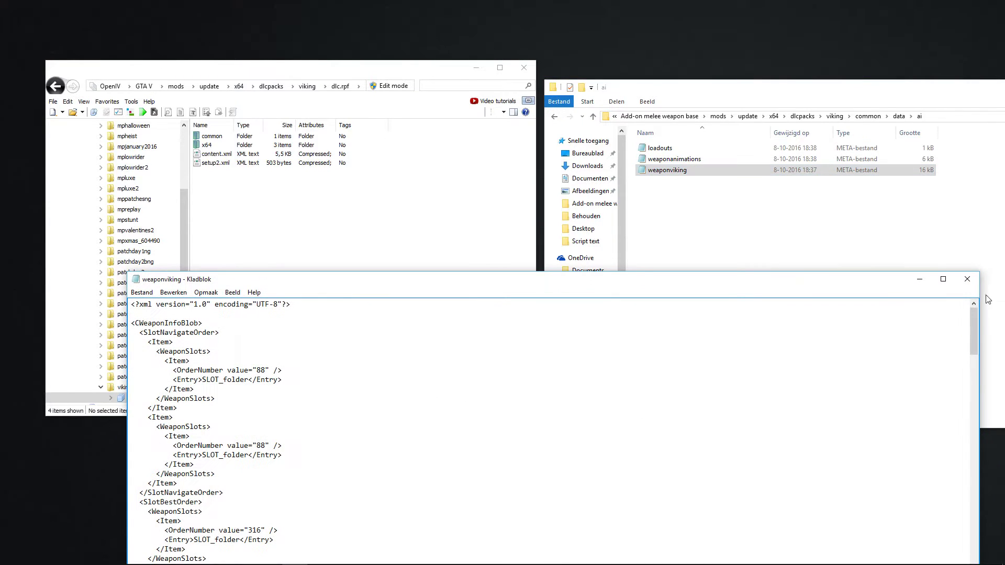
left_click(962, 281)
right_click(722, 175)
left_click(760, 229)
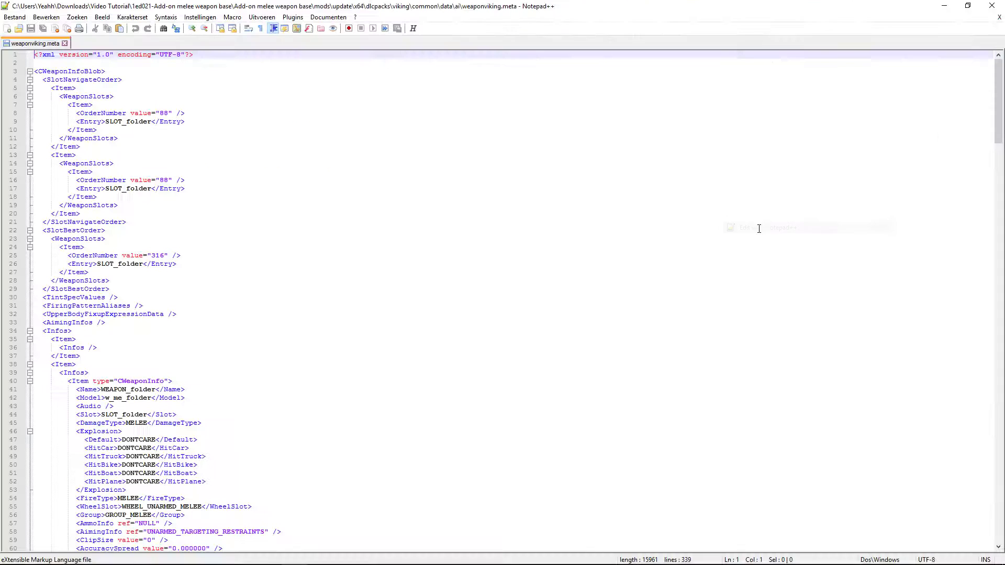
Replace all 11 'folder' occurrences with 'viking' (WEAPON_viking, SLOT_viking, w_me_viking), then save and close.
key("ctrl+f")
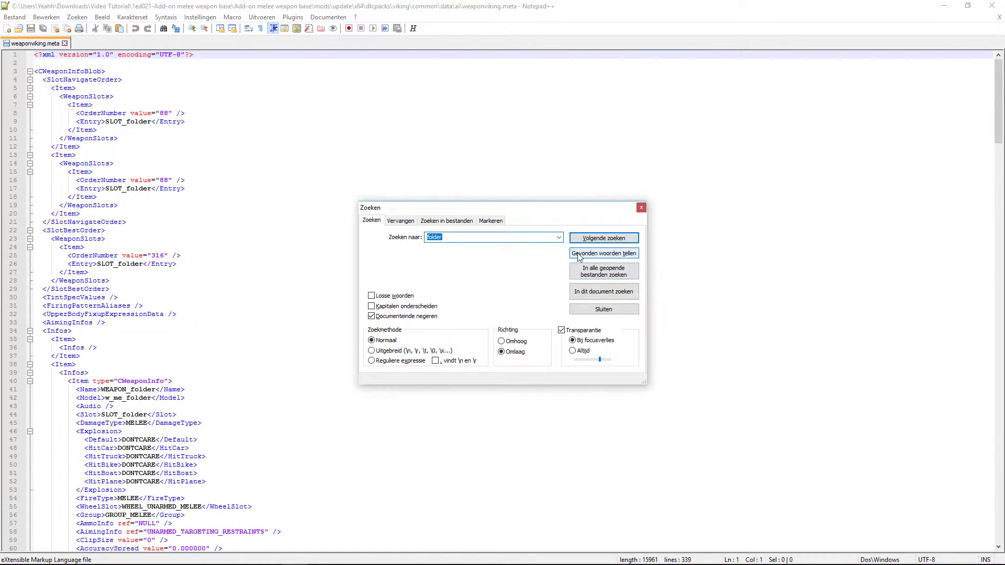
left_click(608, 255)
left_click(400, 220)
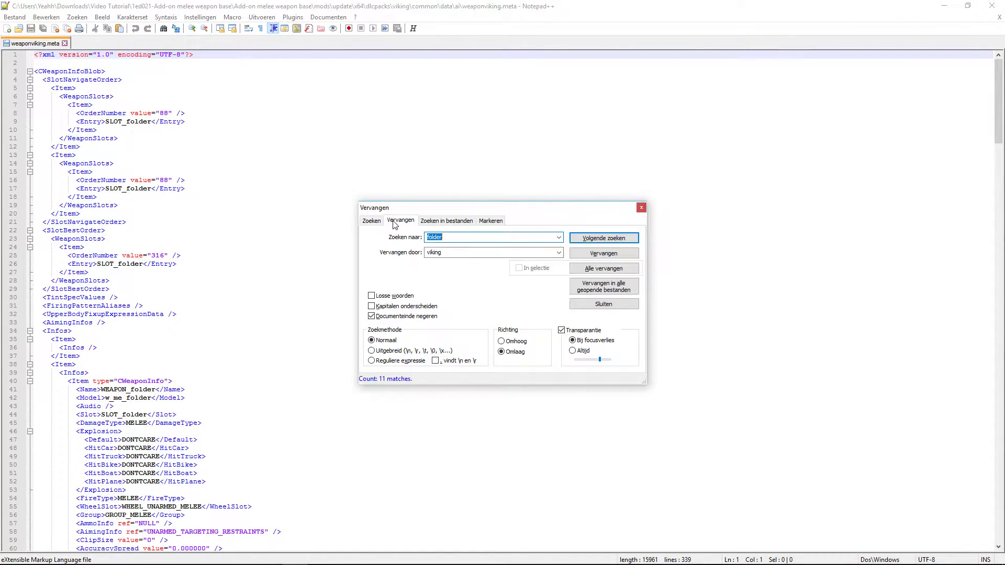
left_click(603, 269)
left_click(603, 268)
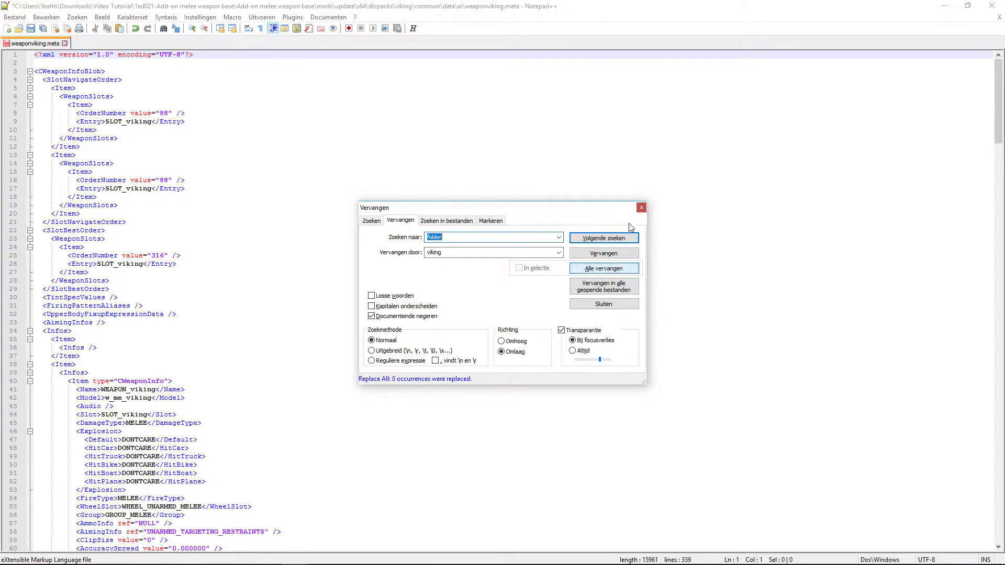
left_click(641, 208)
left_click(44, 28)
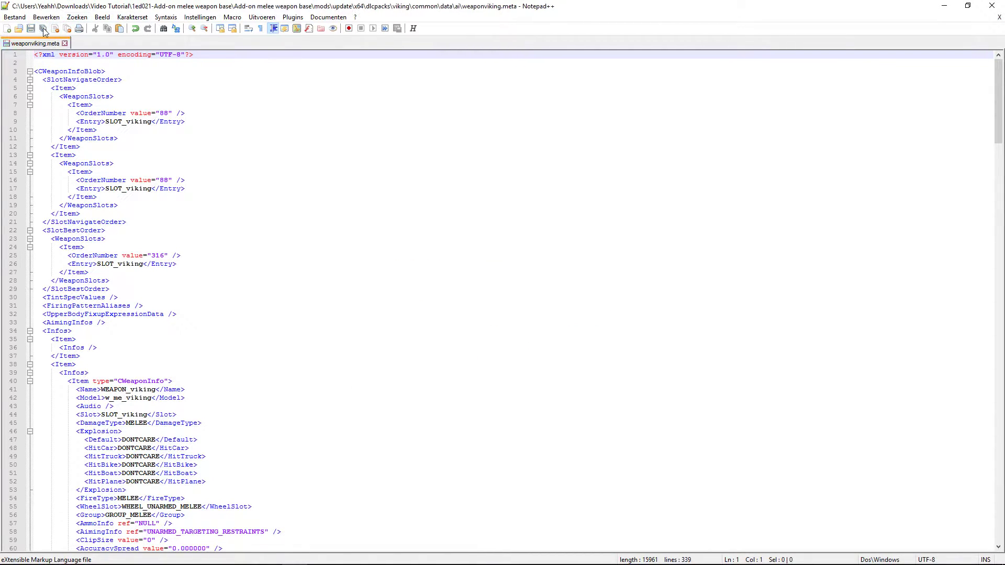
left_click(64, 43)
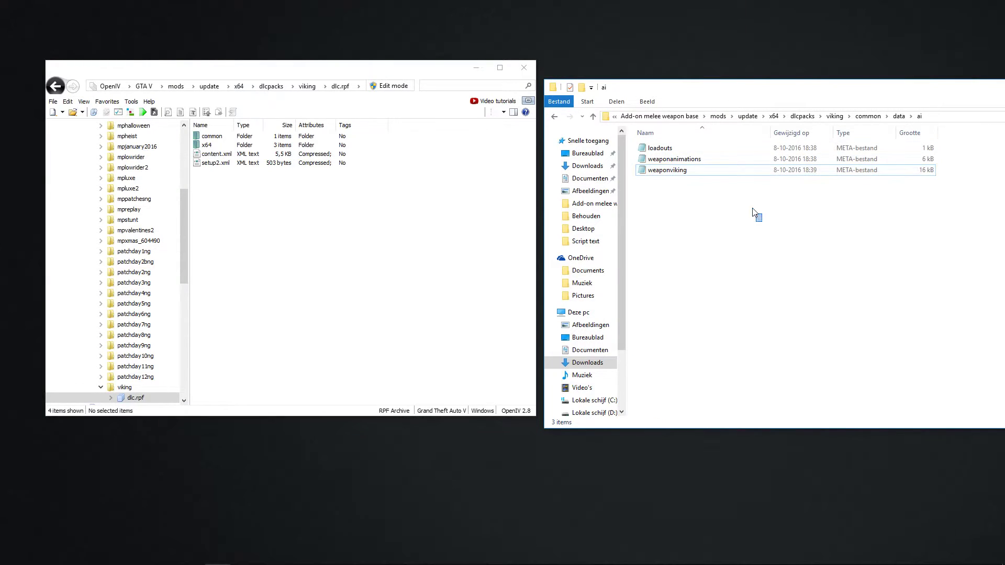
Go back up to the mod's common\data folder and select the contentunlocks file.
left_click_drag(762, 222, 718, 222)
left_click(718, 222)
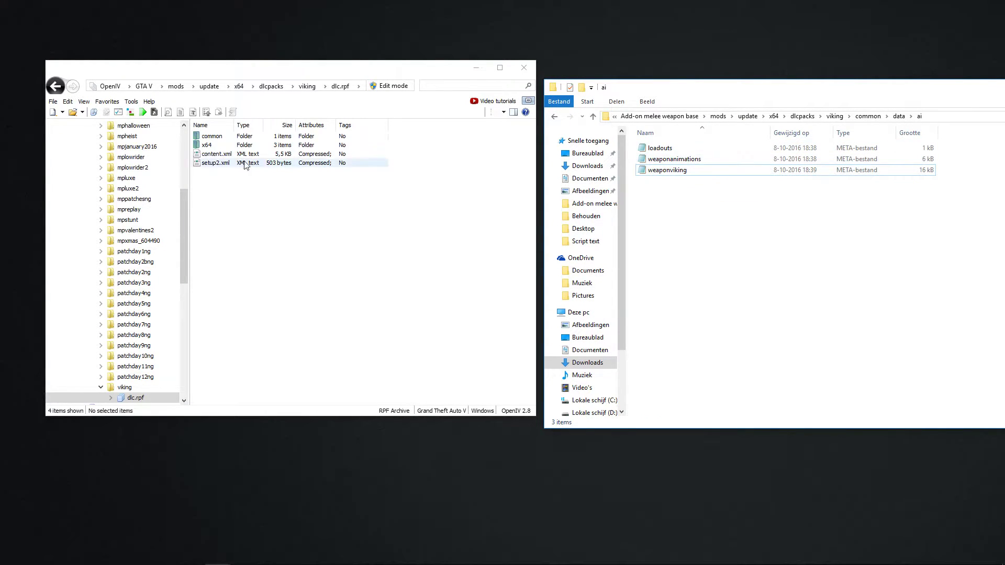
double_click(216, 137)
double_click(218, 138)
left_click(640, 265)
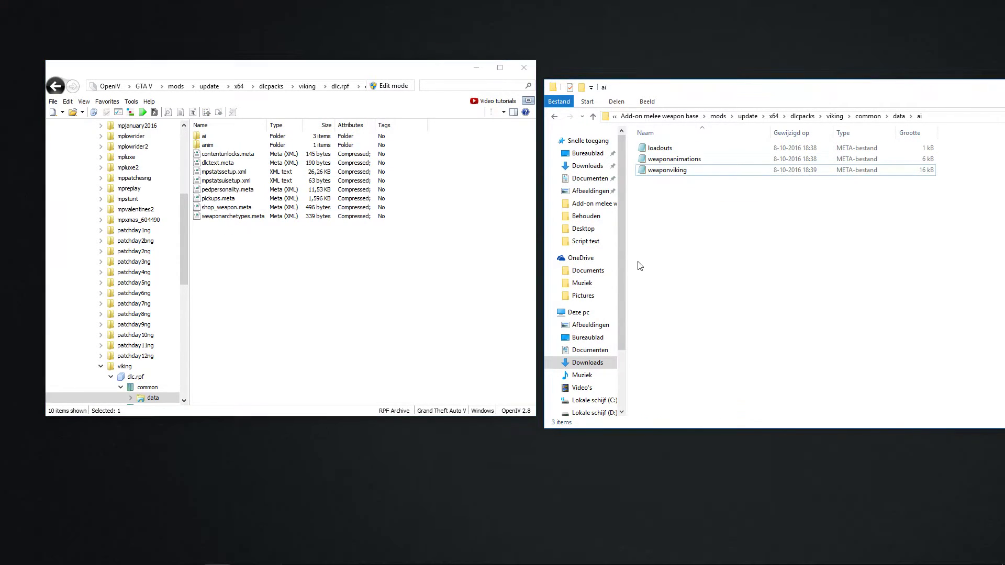
left_click(554, 117)
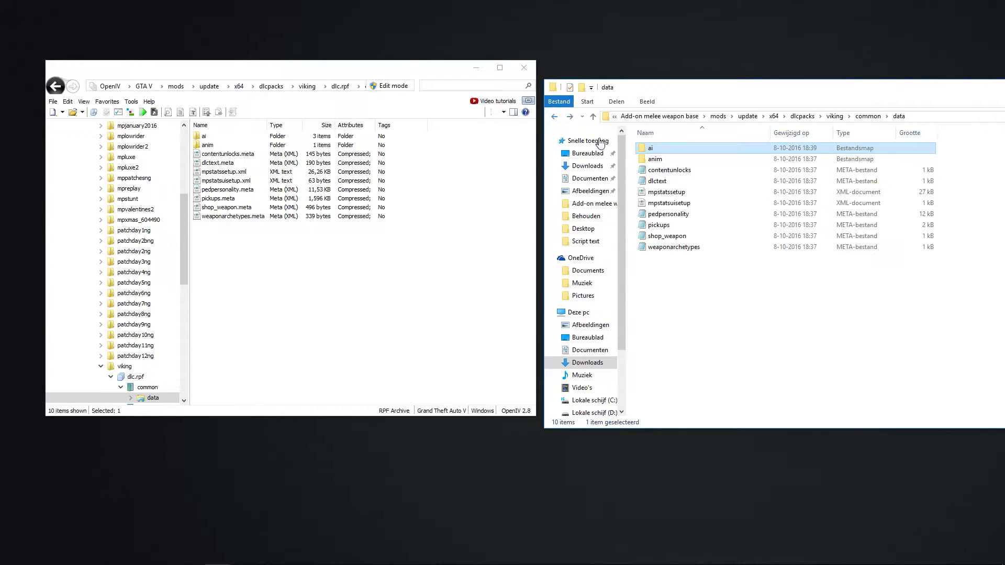
left_click(676, 160)
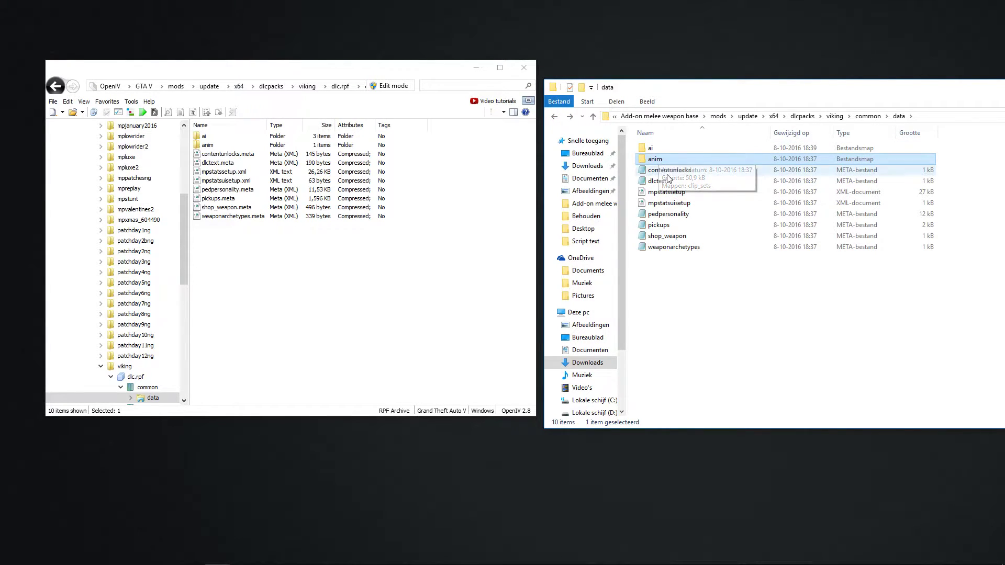
left_click(665, 171)
Change the item CU_WEP_folder to CU_WEP_viking in contentunlocks.meta and save it in Notepad.
double_click(668, 173)
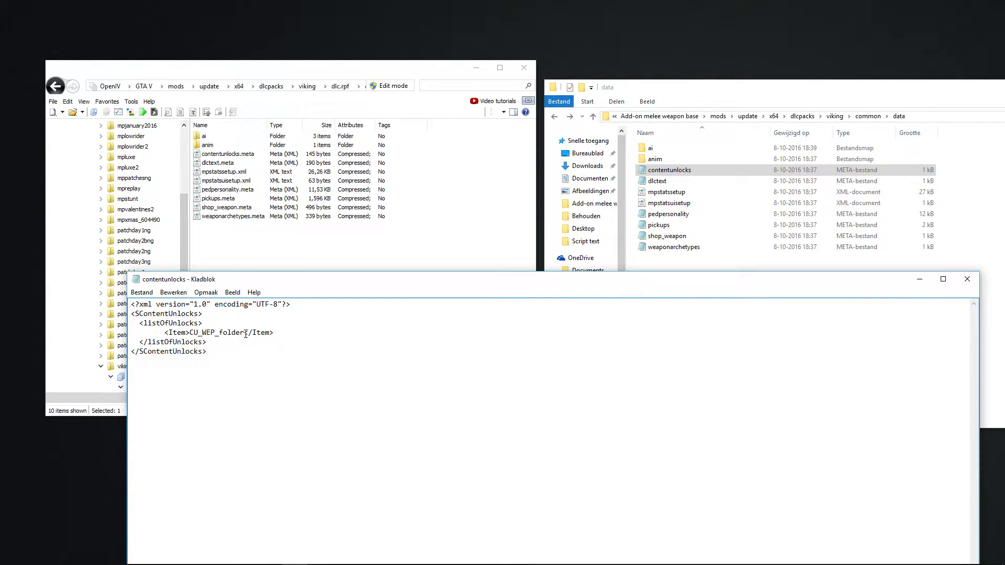
type("viking")
left_click(141, 292)
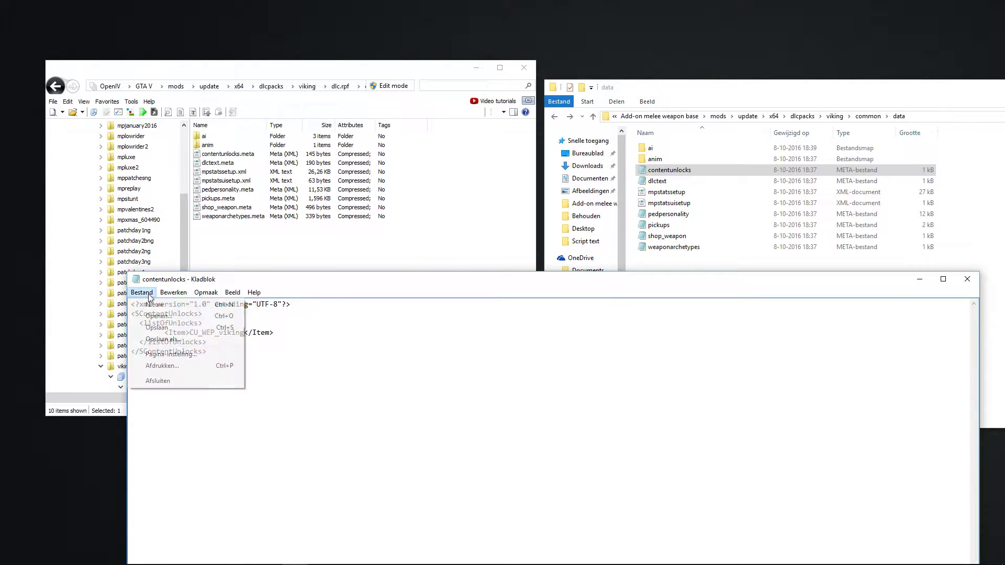
left_click(157, 329)
left_click(965, 286)
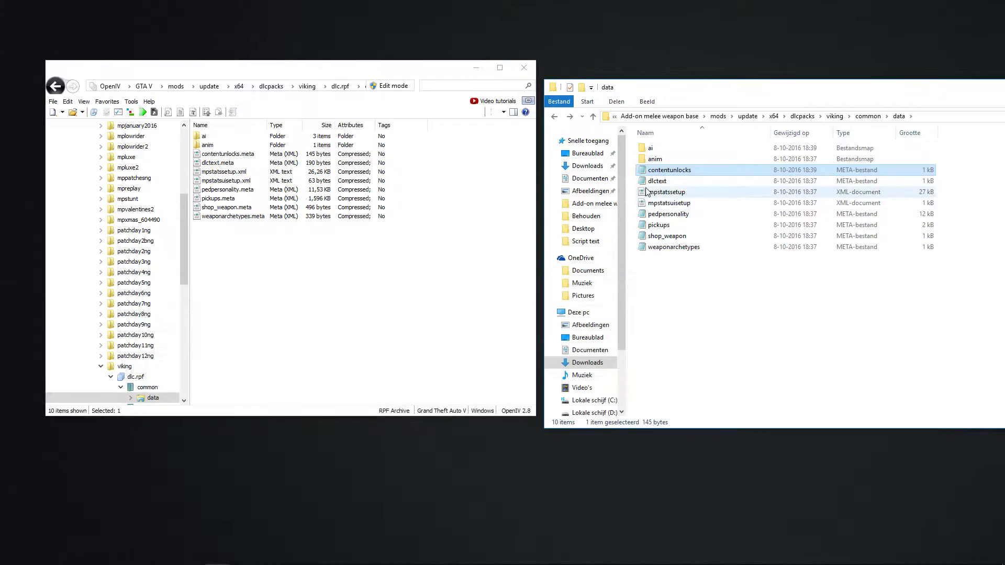
Review dlctext and close it without changes.
double_click(658, 181)
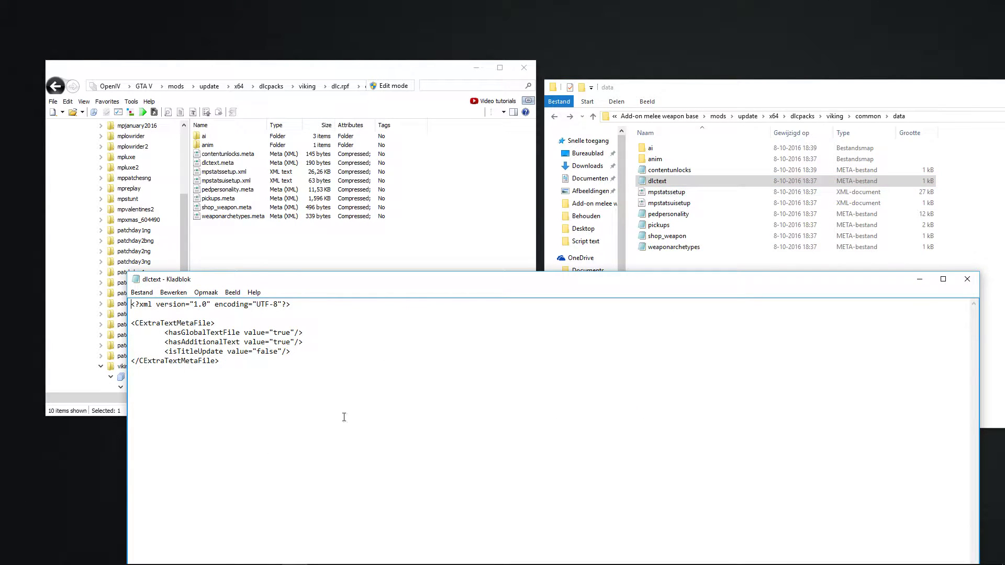
left_click(967, 279)
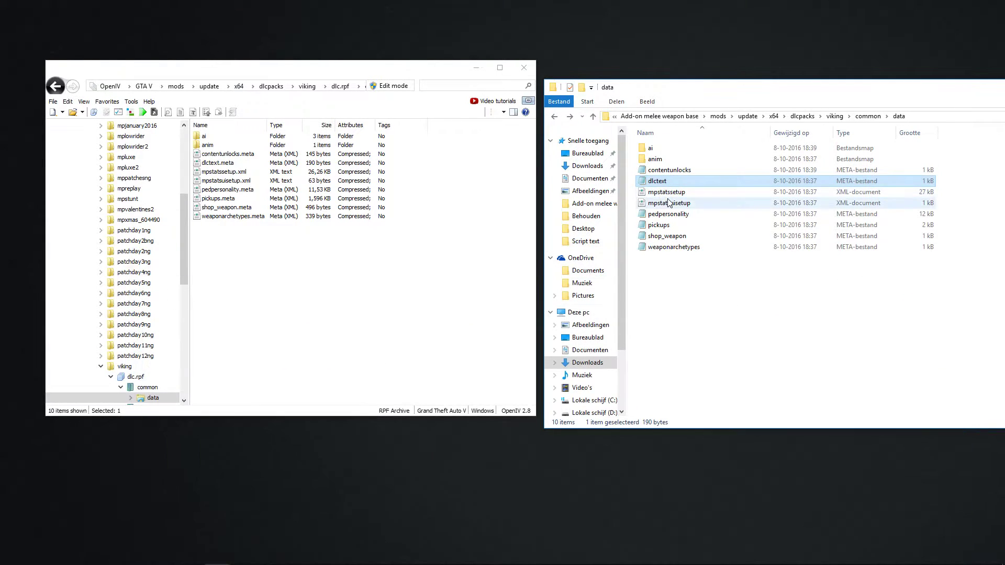
right_click(670, 193)
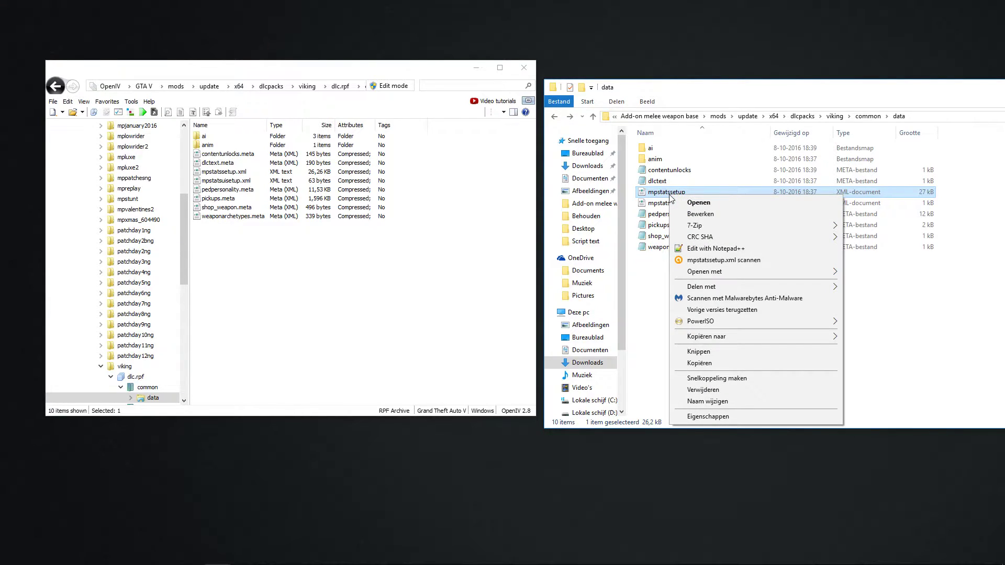
Replace all 10 'folder' stat names with 'viking' in mpstatssetup.xml, save, and close Notepad++.
right_click(670, 195)
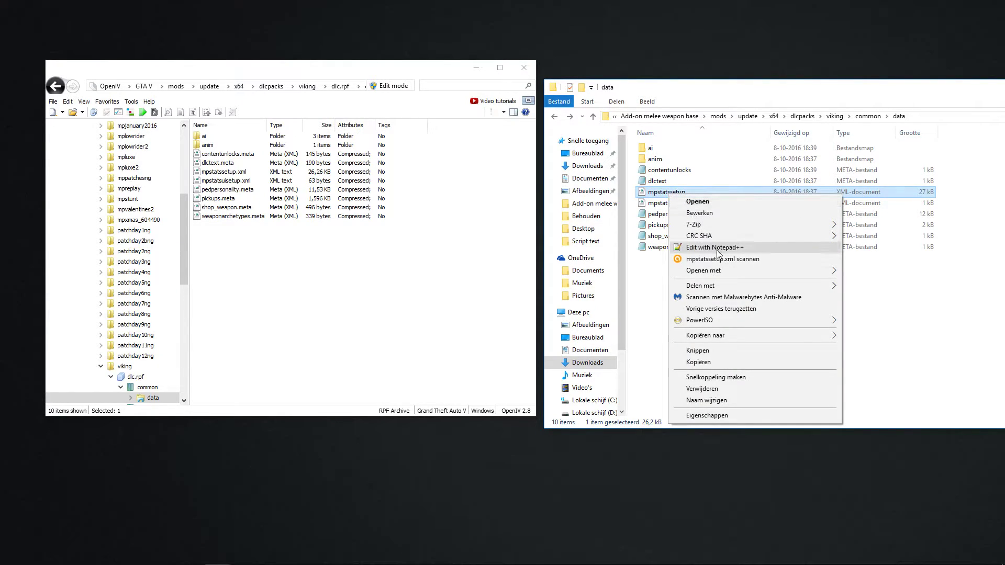
left_click(692, 249)
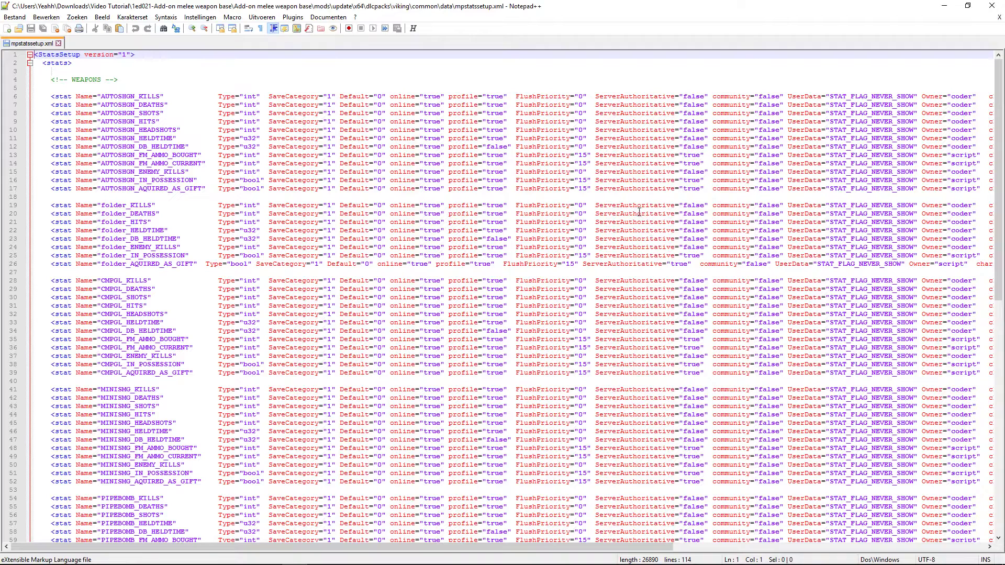
key("ctrl+f")
left_click(603, 254)
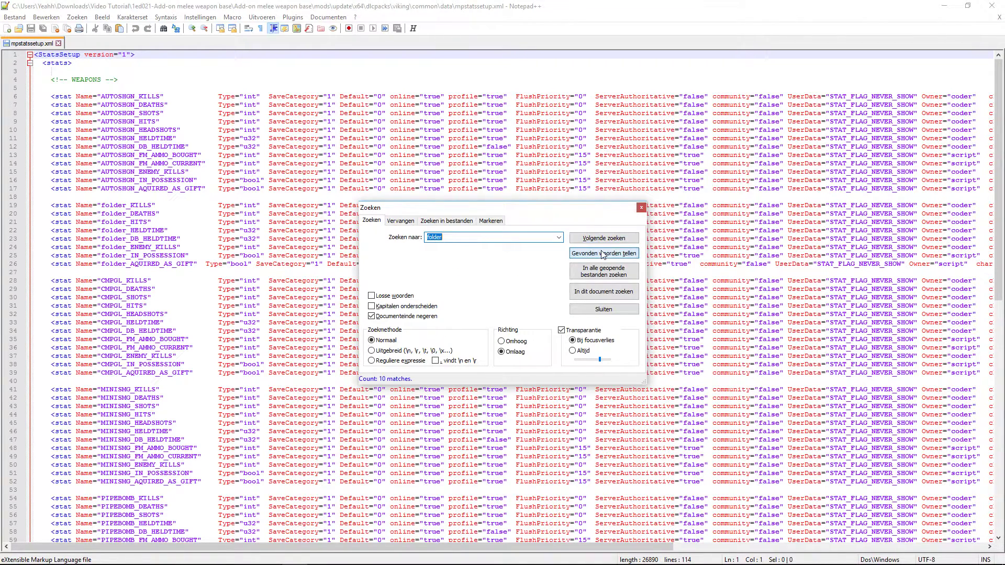
left_click(400, 221)
left_click(603, 268)
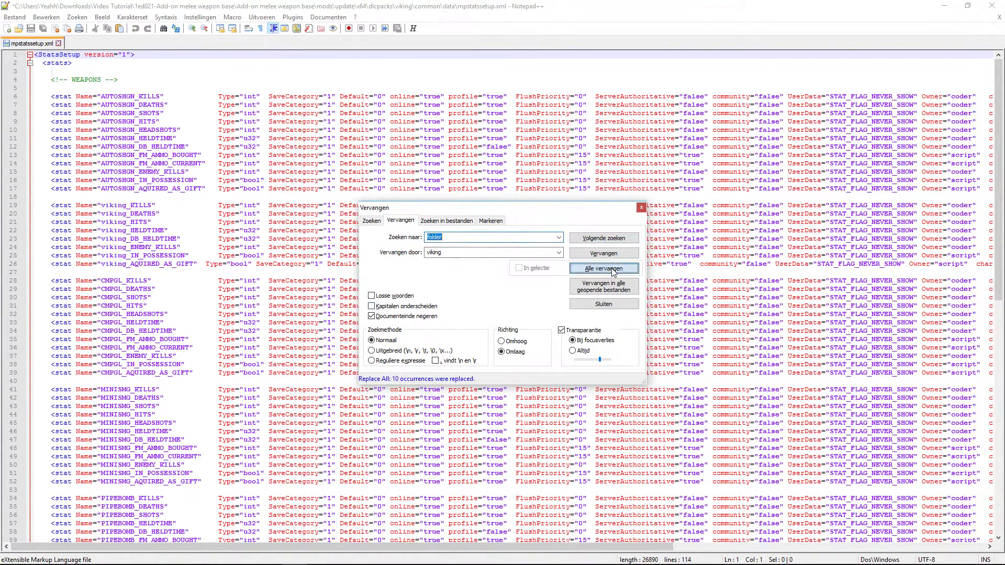
left_click(641, 207)
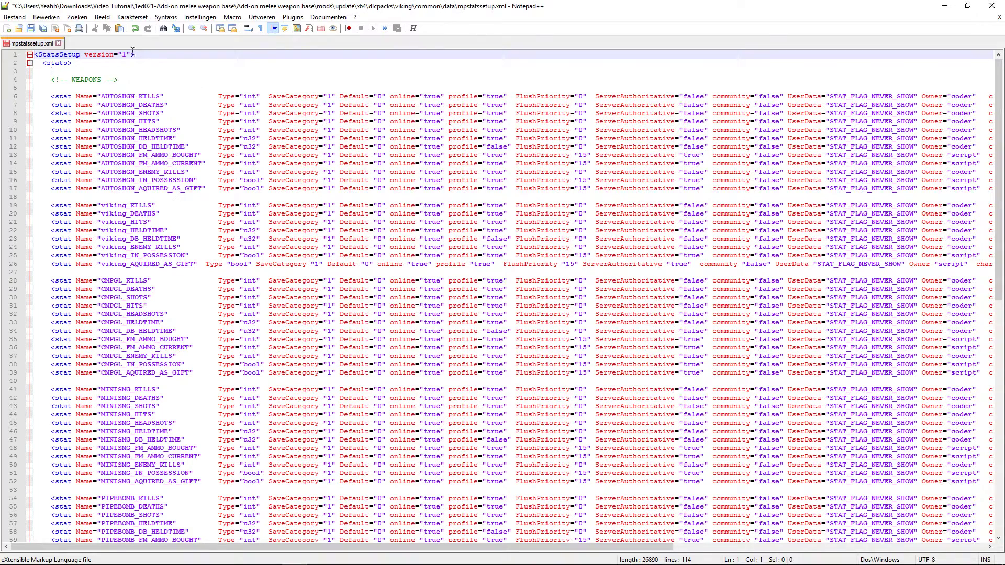
left_click(46, 17)
left_click(46, 16)
left_click(31, 28)
left_click(58, 43)
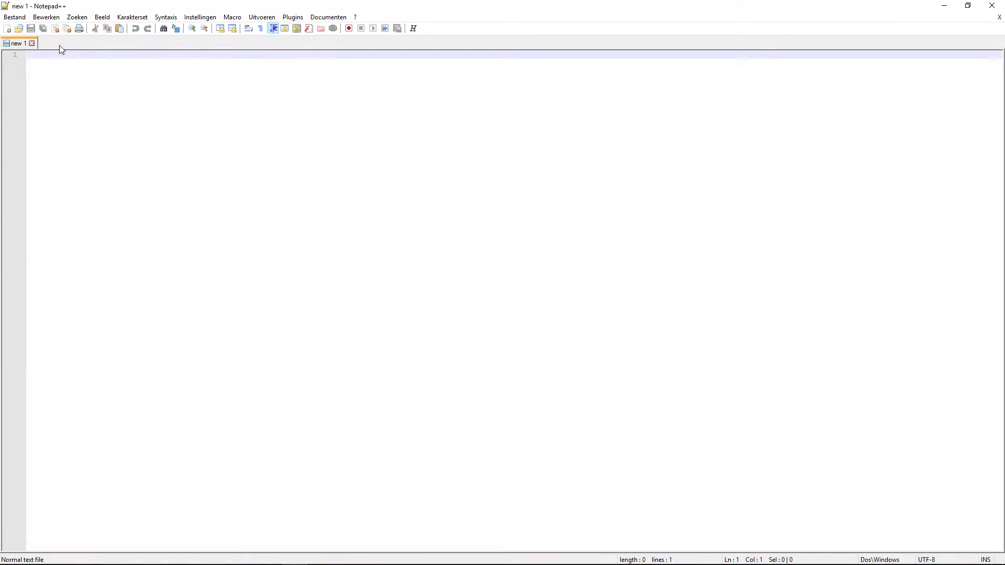
left_click(992, 5)
View mpstatsuisetup in the browser and close it unchanged.
double_click(672, 206)
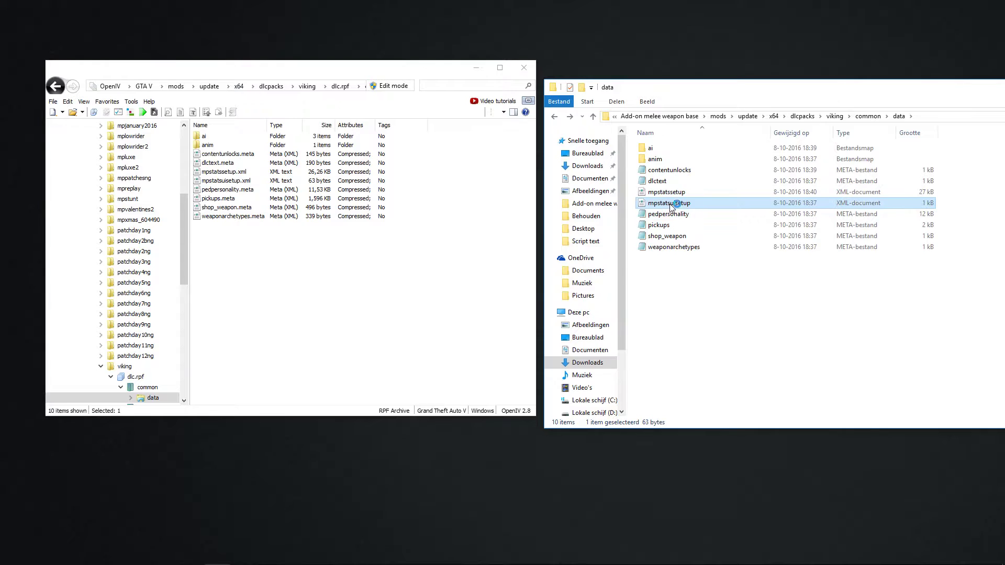
left_click(544, 250)
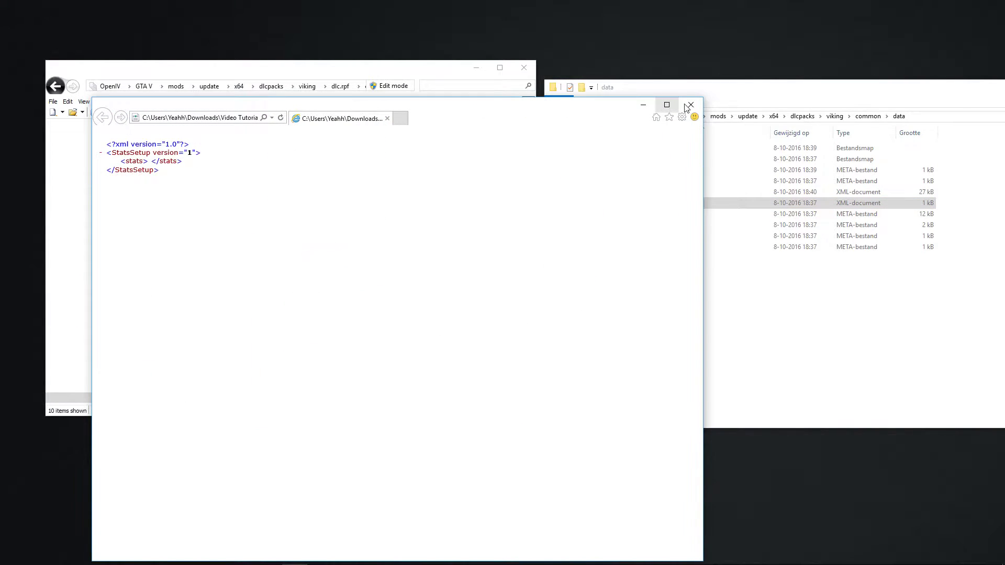
left_click(691, 105)
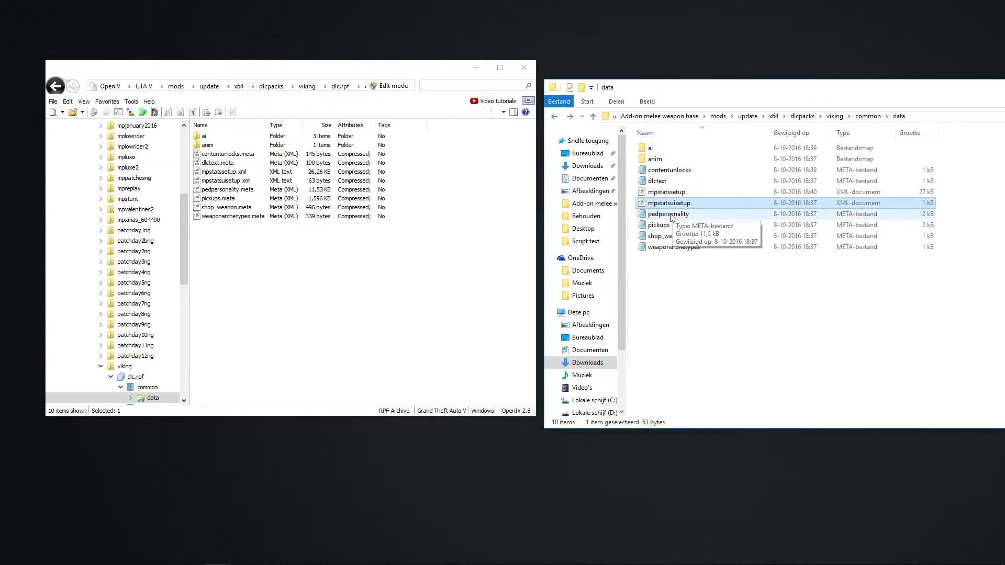
Replace every 'folder' with 'viking' in pedpersonality.meta, save, and close Notepad++.
right_click(662, 214)
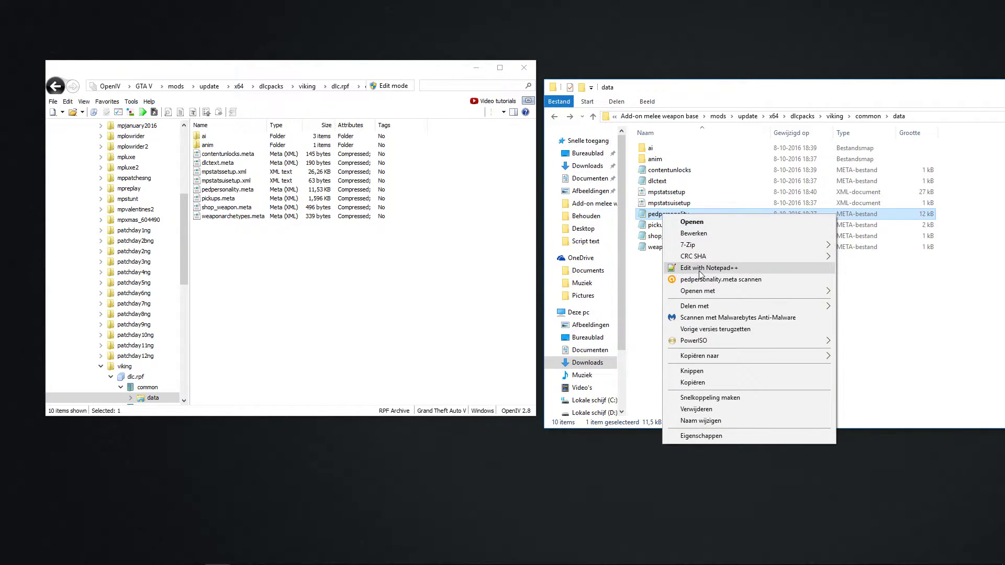
left_click(700, 268)
right_click(514, 233)
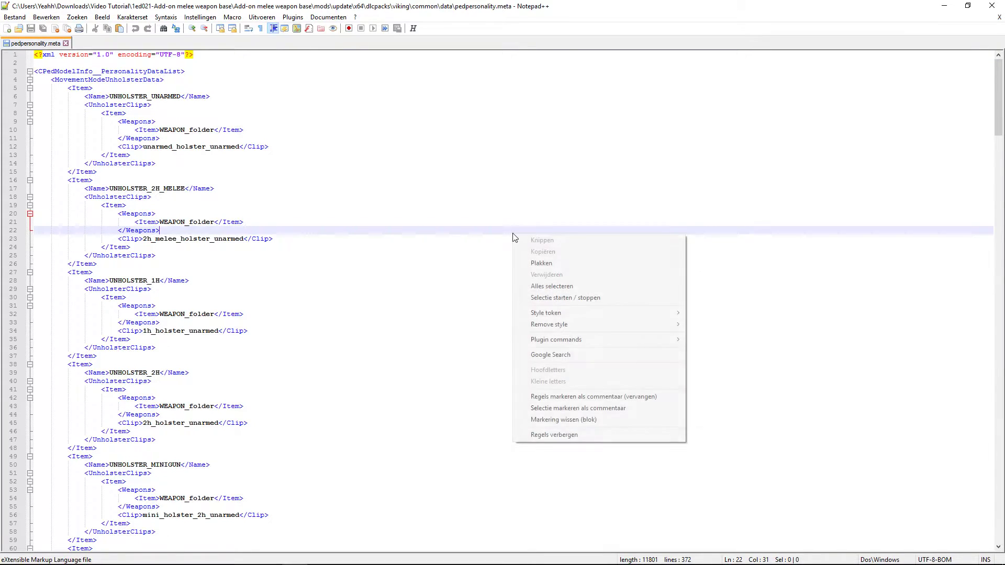
left_click(376, 325)
key("ctrl+f")
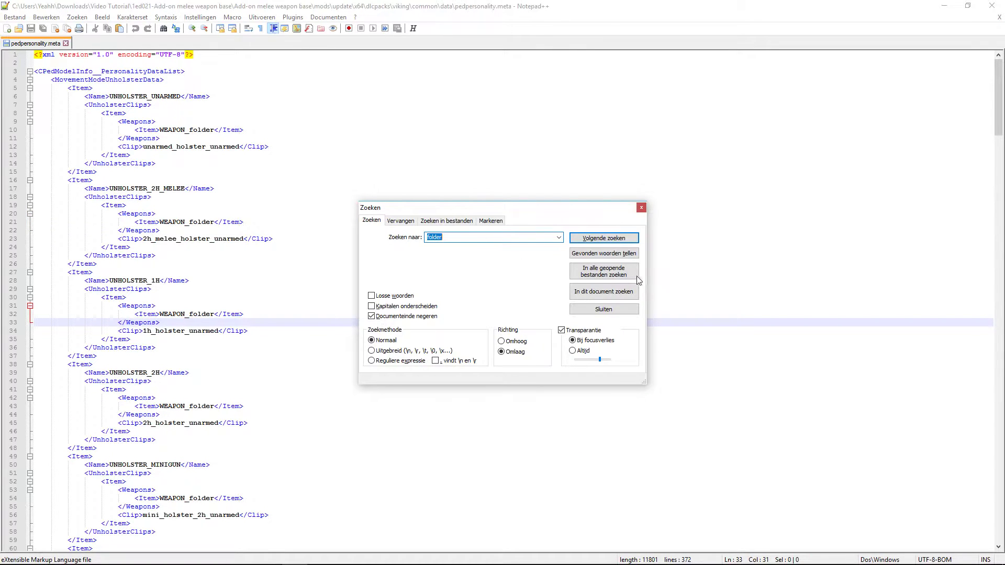
left_click(614, 253)
left_click(397, 220)
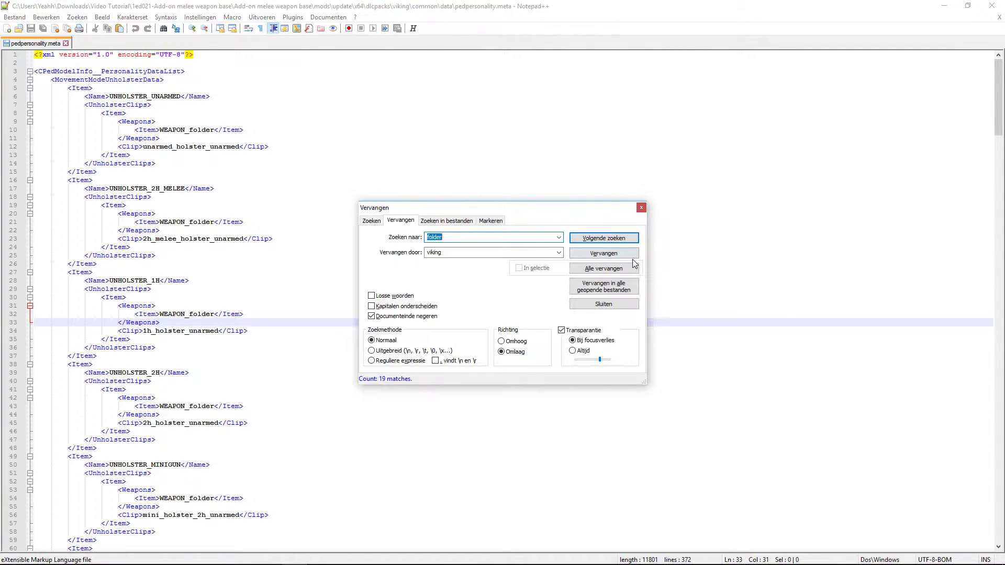
left_click(624, 268)
left_click(641, 209)
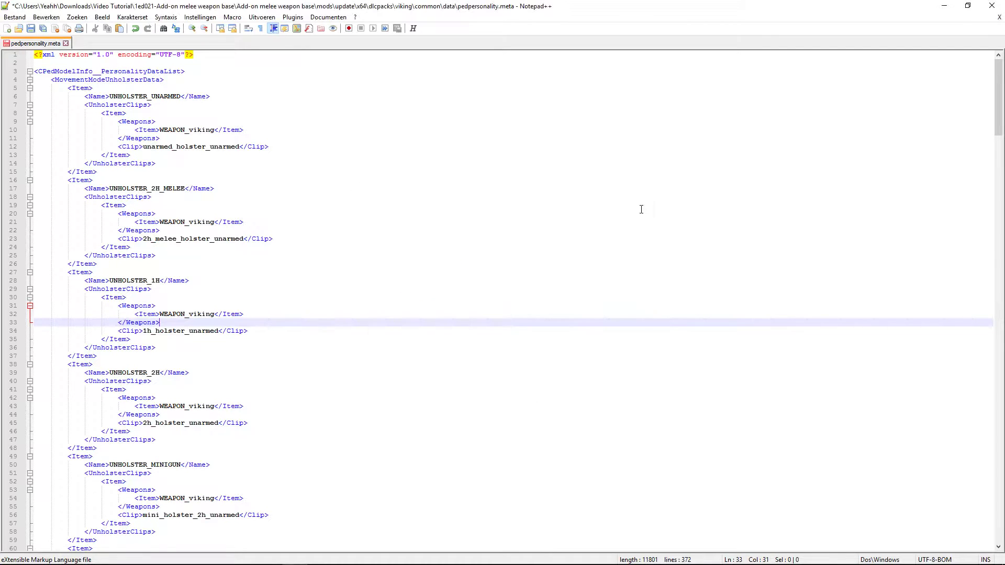
left_click(43, 28)
left_click(66, 44)
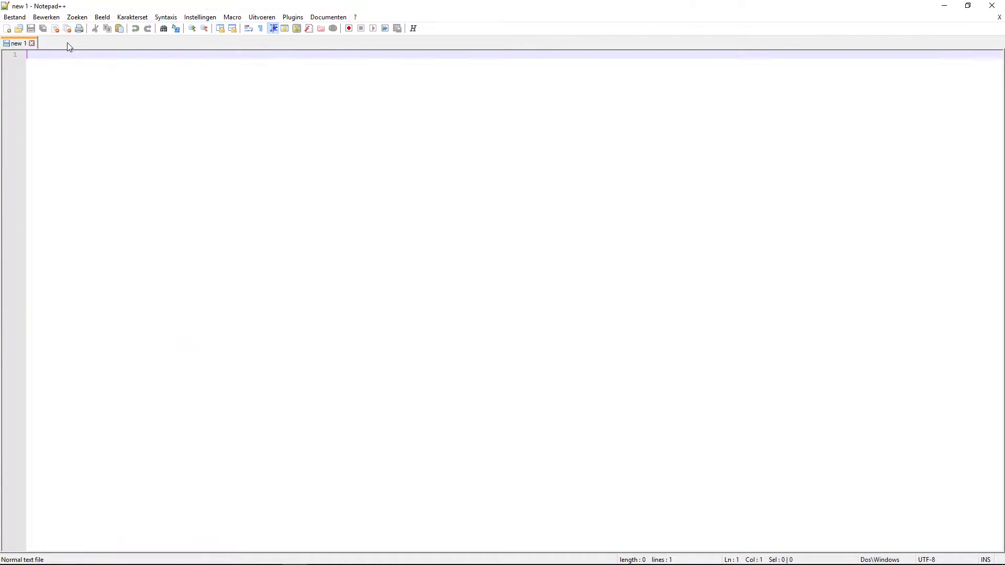
left_click(992, 5)
Replace all 5 'folder' references with 'viking' in pickups.meta, then save and close it.
right_click(663, 225)
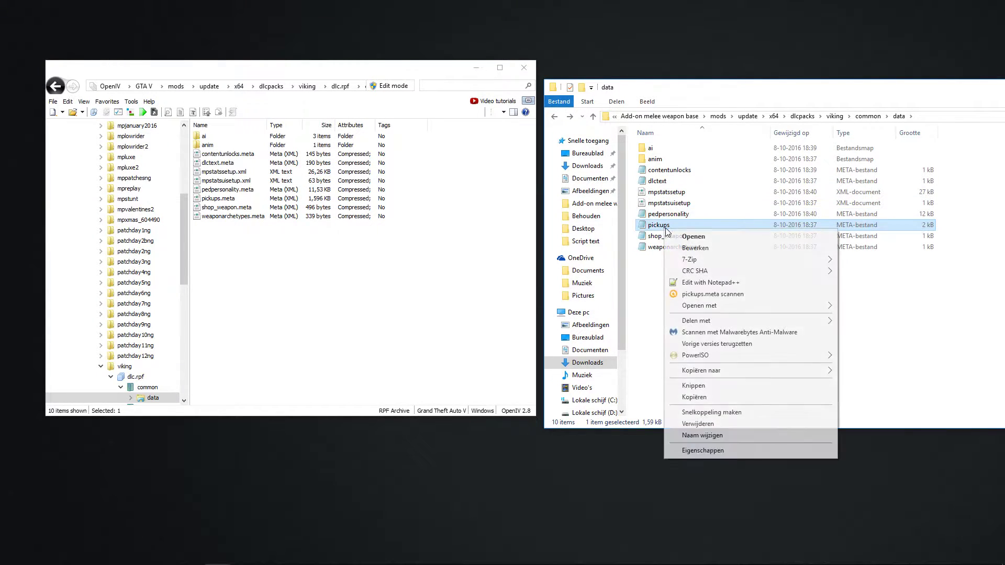
left_click(704, 283)
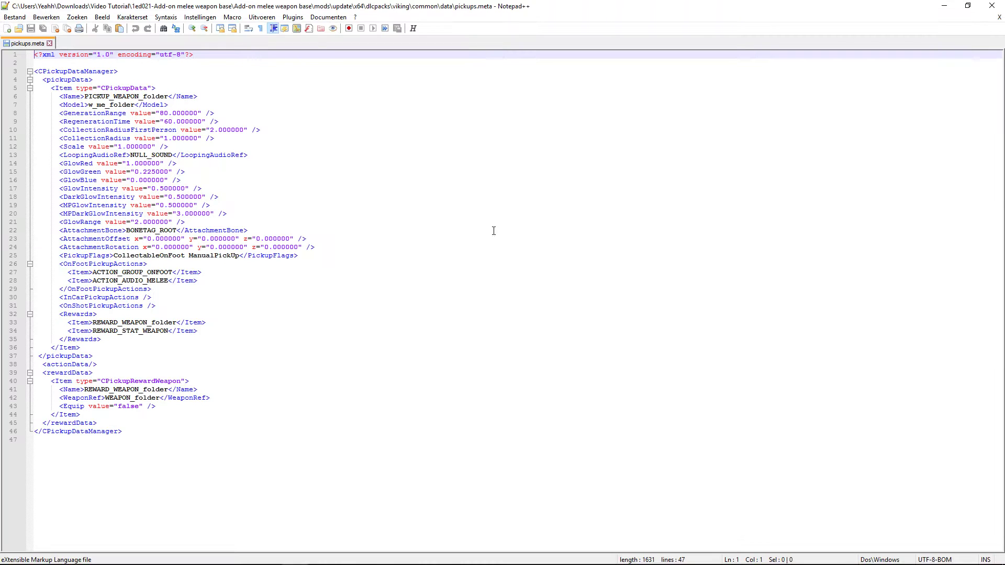
key("ctrl+f")
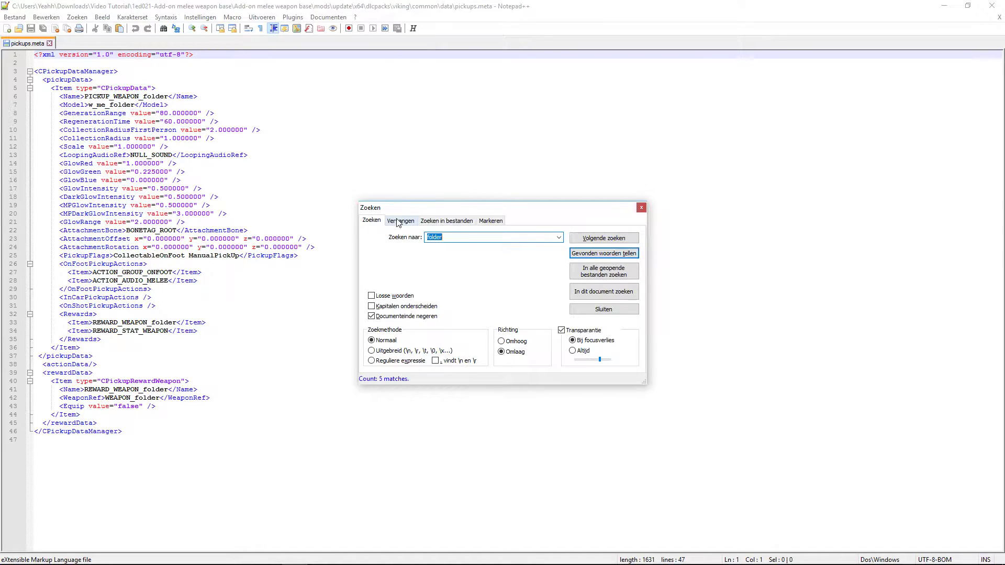
key("ctrl+h")
left_click(601, 269)
left_click(641, 208)
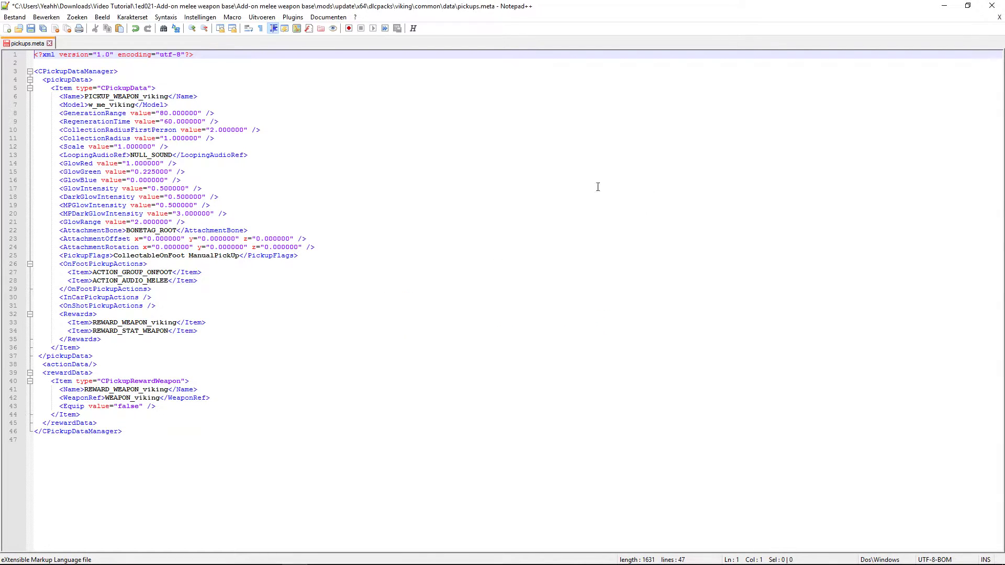
left_click(44, 31)
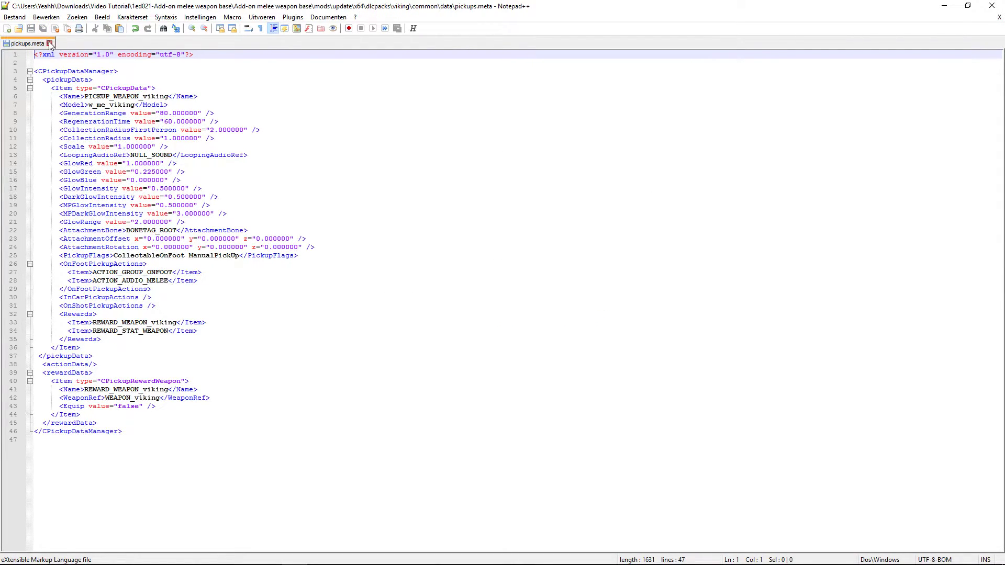
left_click(50, 44)
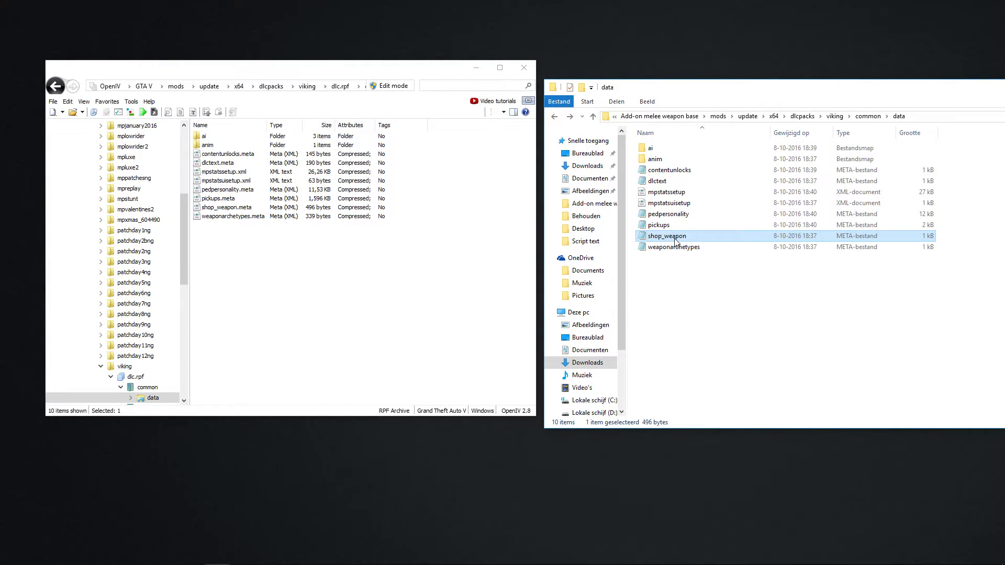
Replace all 6 'folder' references in shop_weapon.meta (CU_WEP_viking, WEAPON_viking, WTU_viking) and save.
right_click(675, 237)
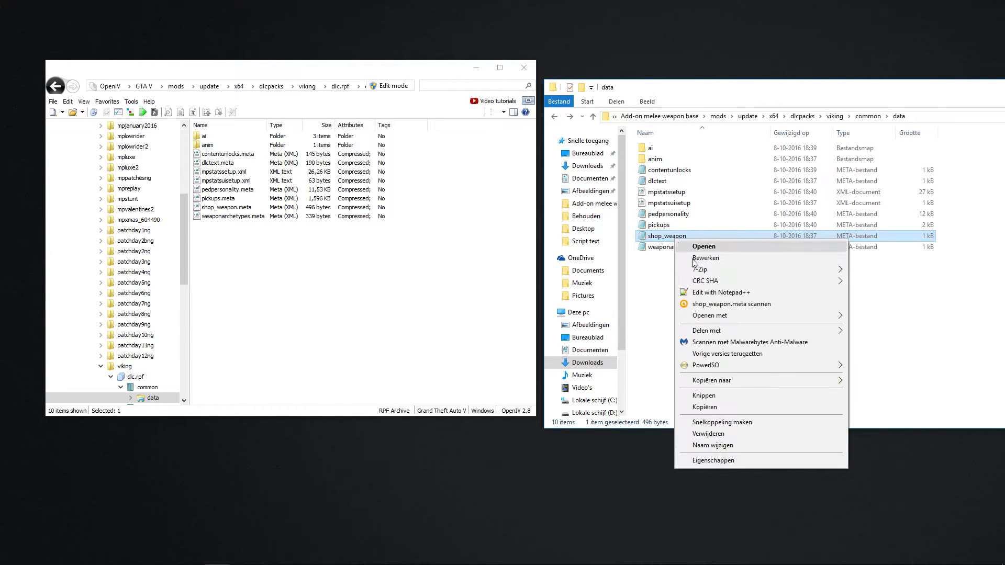
left_click(713, 293)
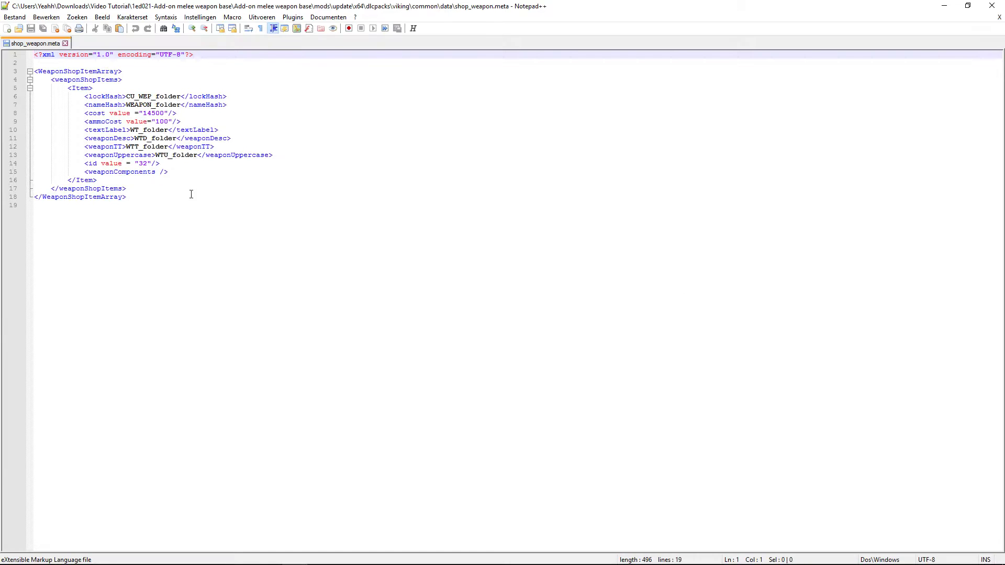
key("ctrl+f")
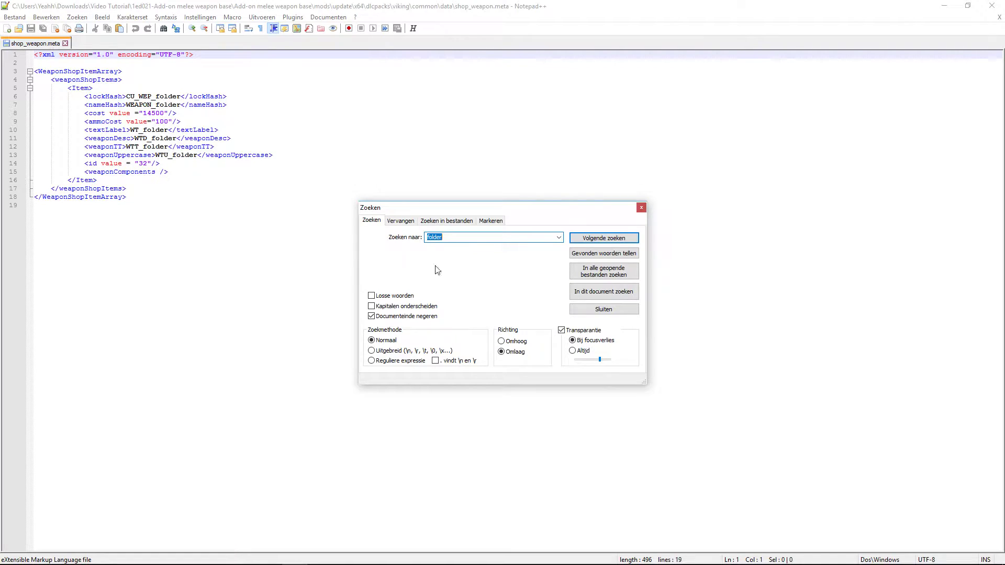
left_click(603, 255)
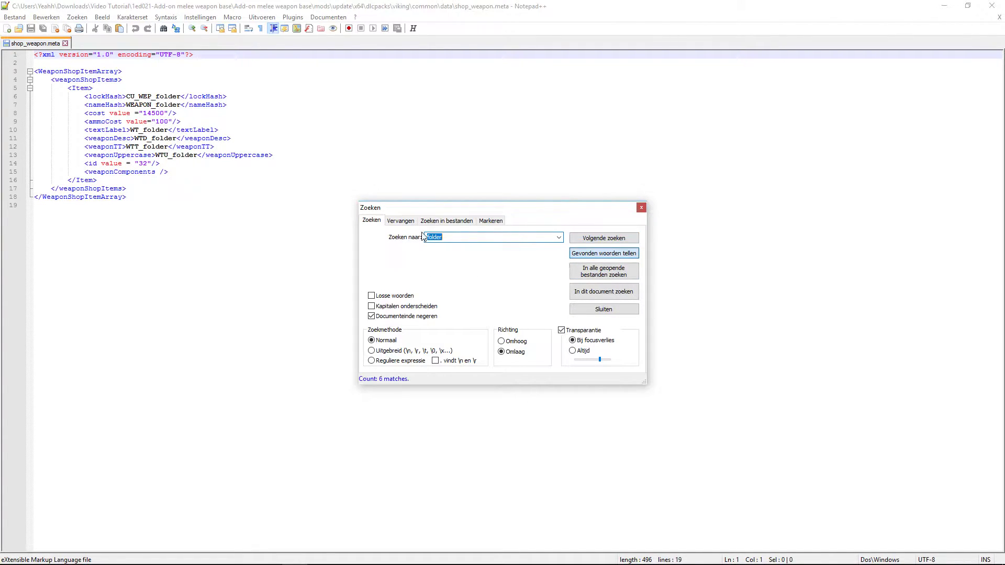
left_click(390, 223)
left_click(602, 269)
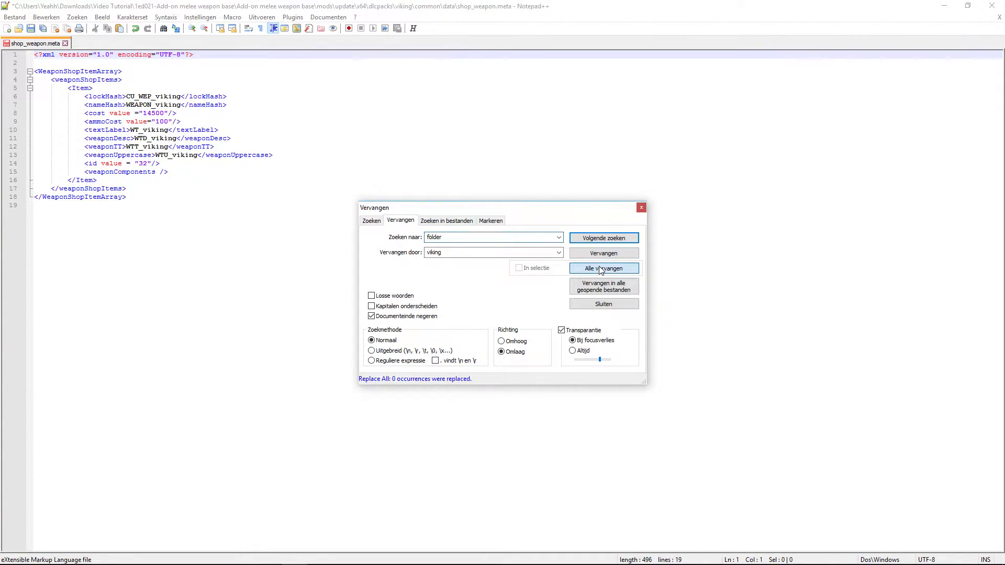
left_click(641, 208)
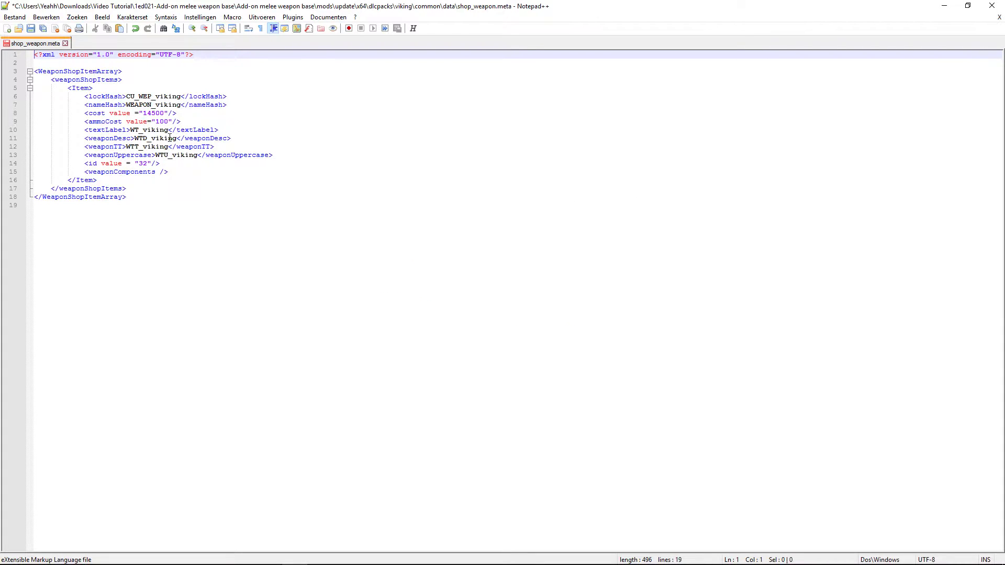
left_click(39, 31)
Close shop_weapon.meta, then replace 'folder' with 'viking' in weaponarchetypes.meta, making modelName and txdName w_me_viking.
left_click(65, 43)
left_click(992, 6)
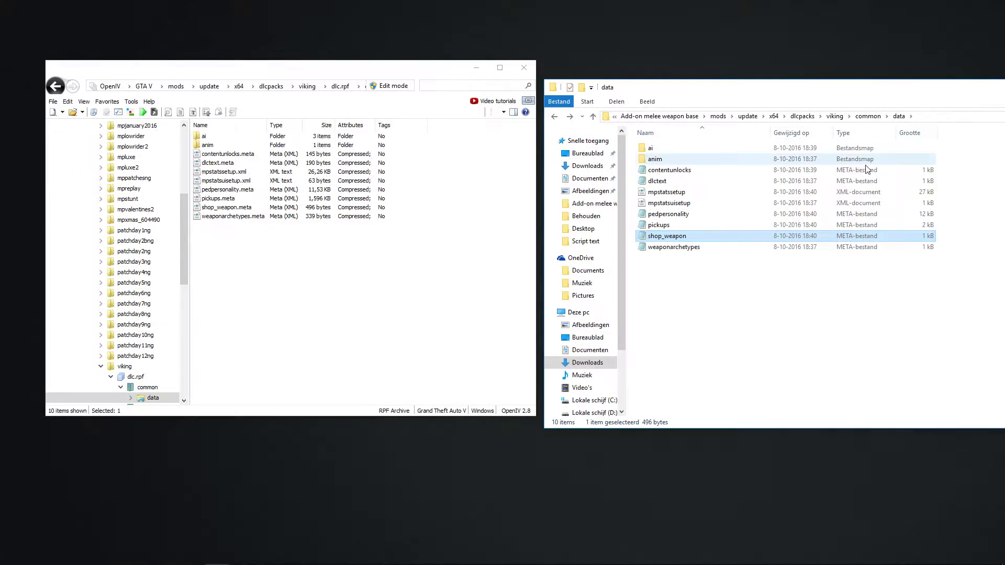
right_click(701, 248)
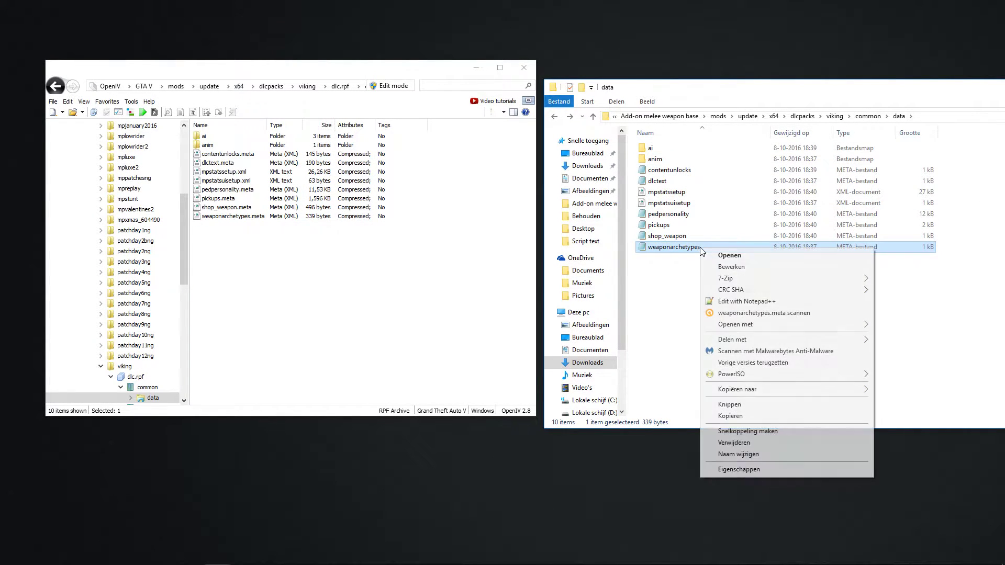
left_click(748, 302)
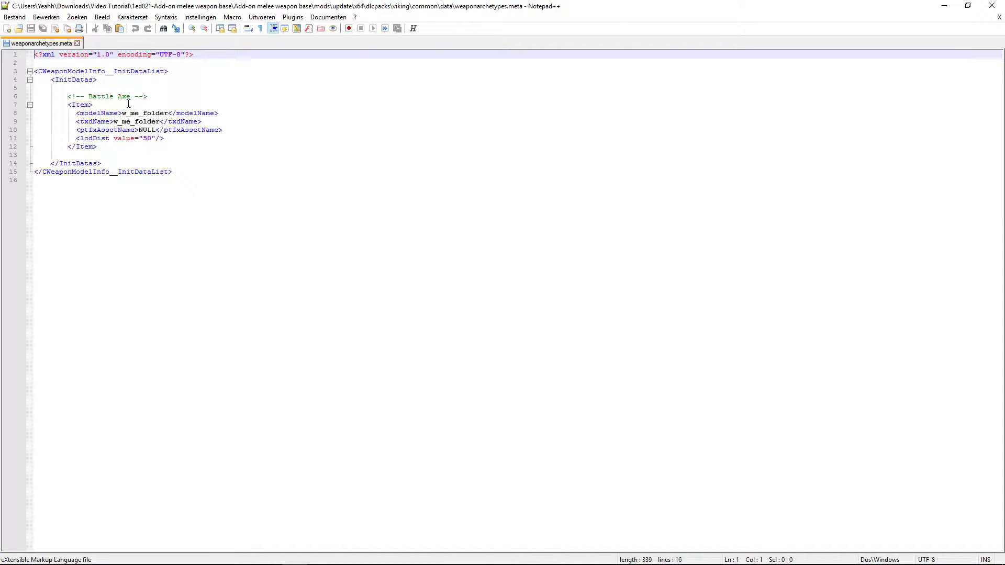
key("ctrl+f")
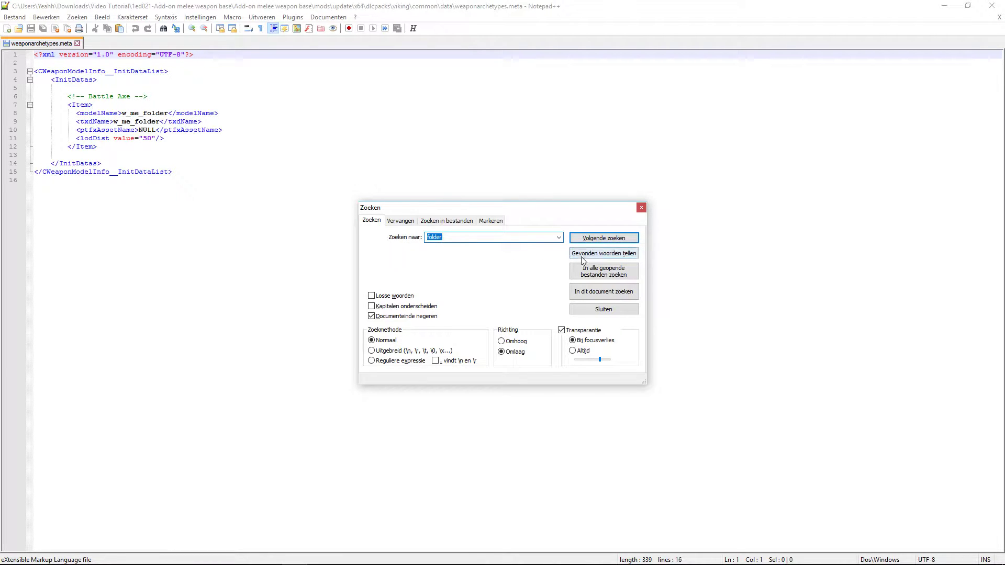
left_click(602, 253)
left_click(406, 223)
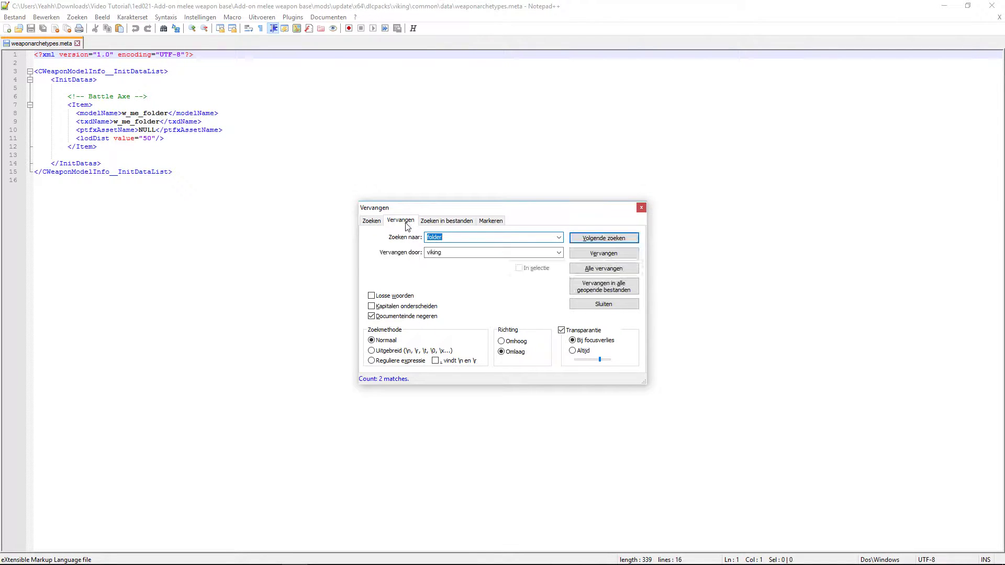
left_click(608, 269)
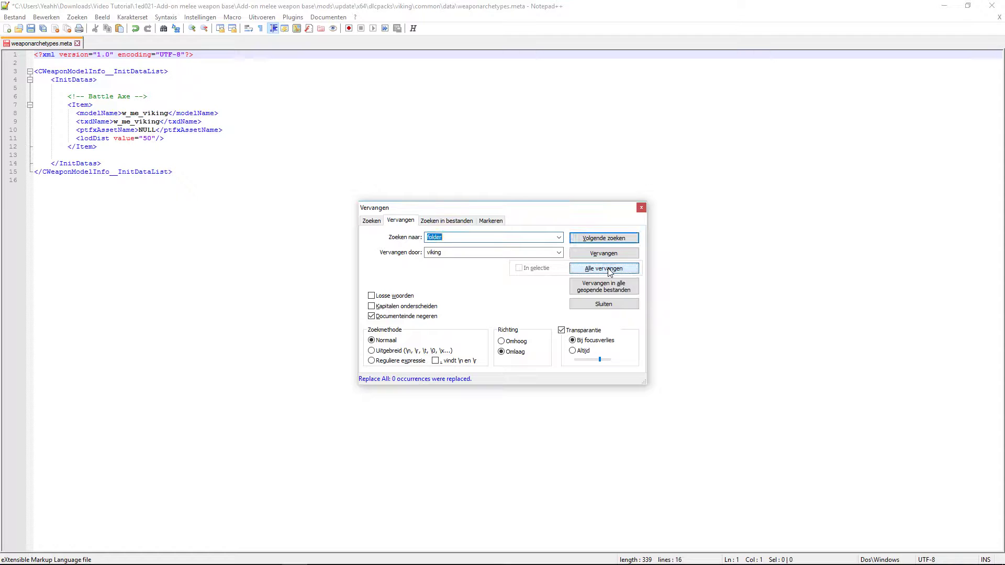
left_click(642, 208)
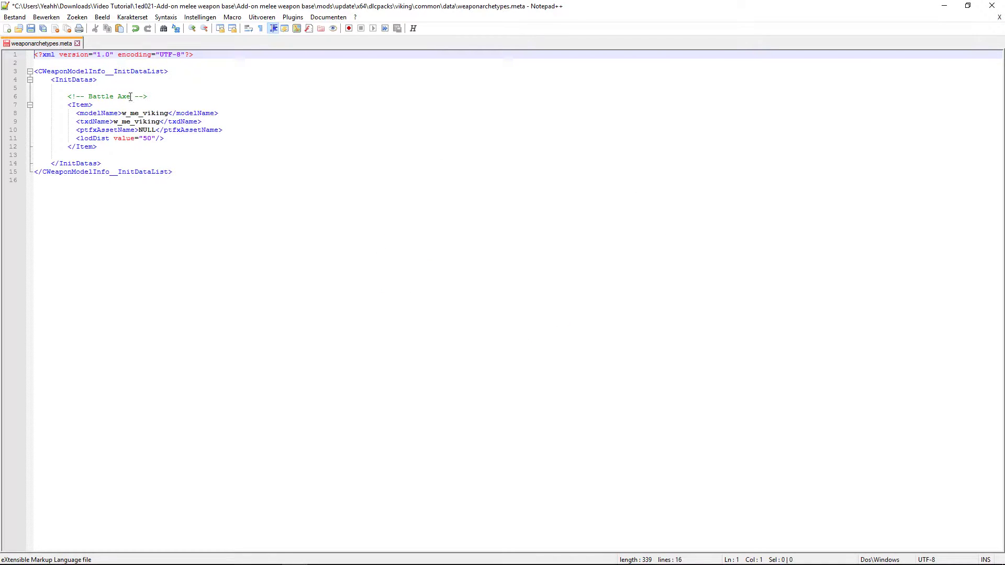
Change the Battle Axe comment to viking and save weaponarchetypes.meta.
left_click_drag(130, 97, 93, 100)
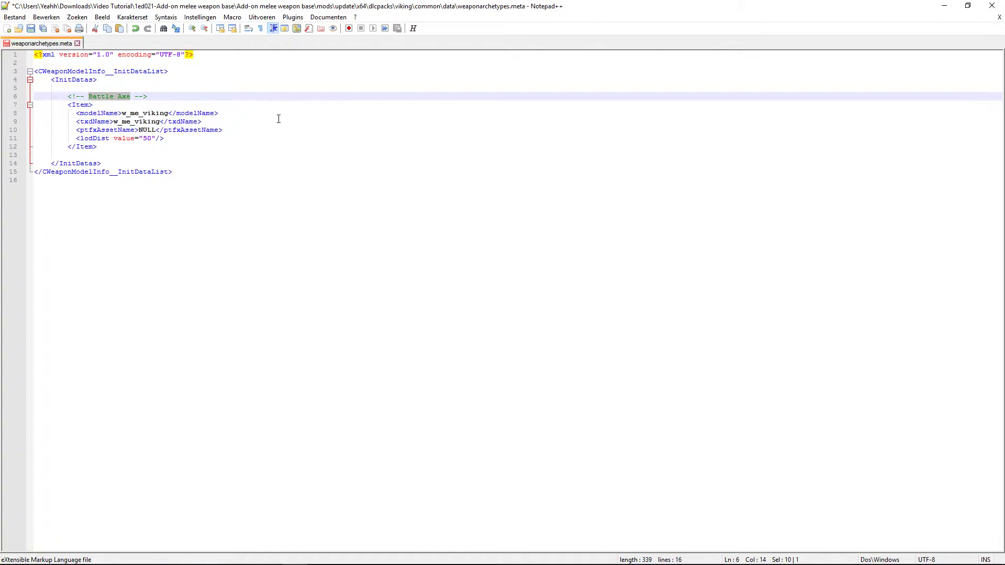
type("viking")
left_click(44, 28)
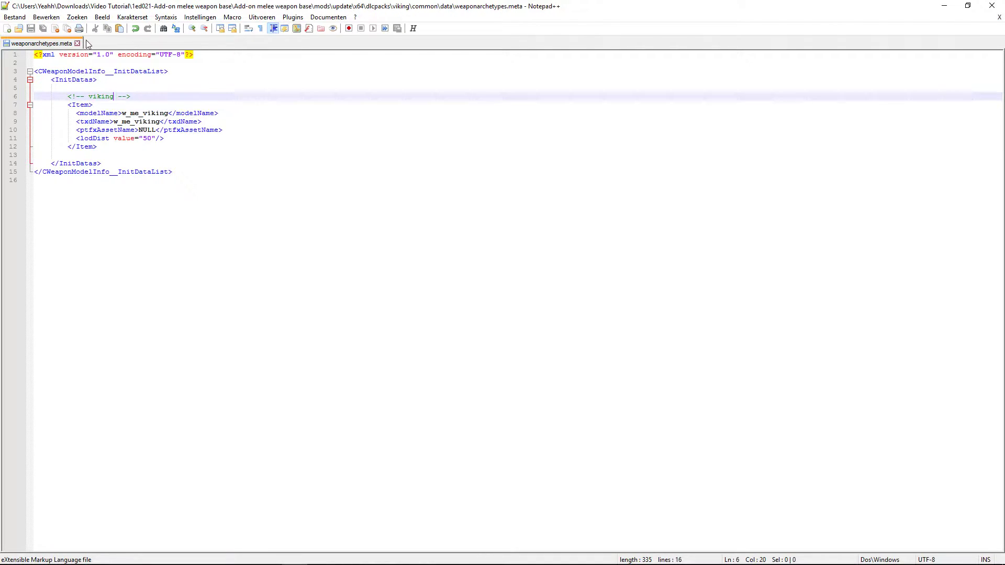
Close Notepad++ and select the eight edited meta files in Explorer.
left_click(77, 43)
left_click(992, 6)
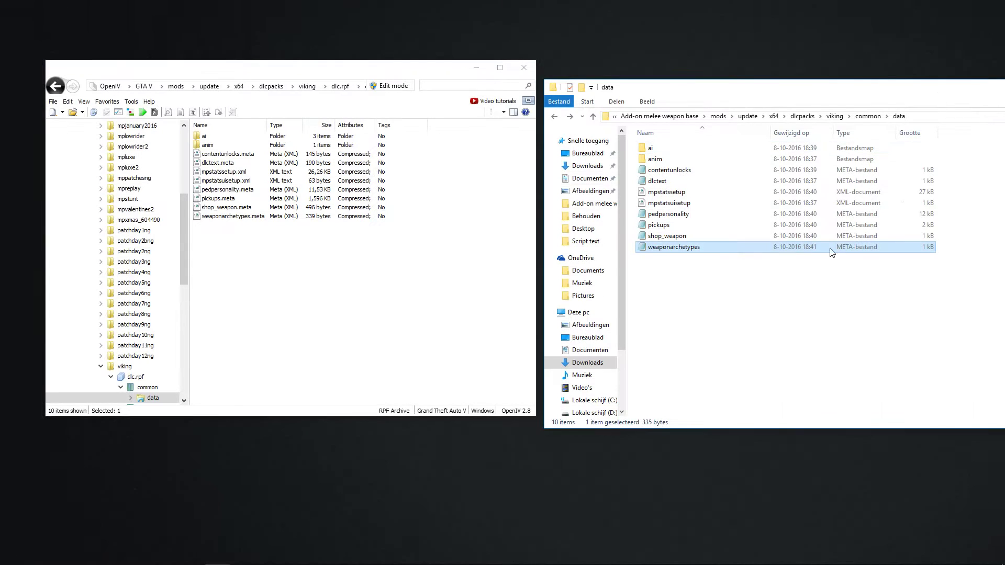
left_click_drag(804, 276, 731, 170)
left_click(335, 272)
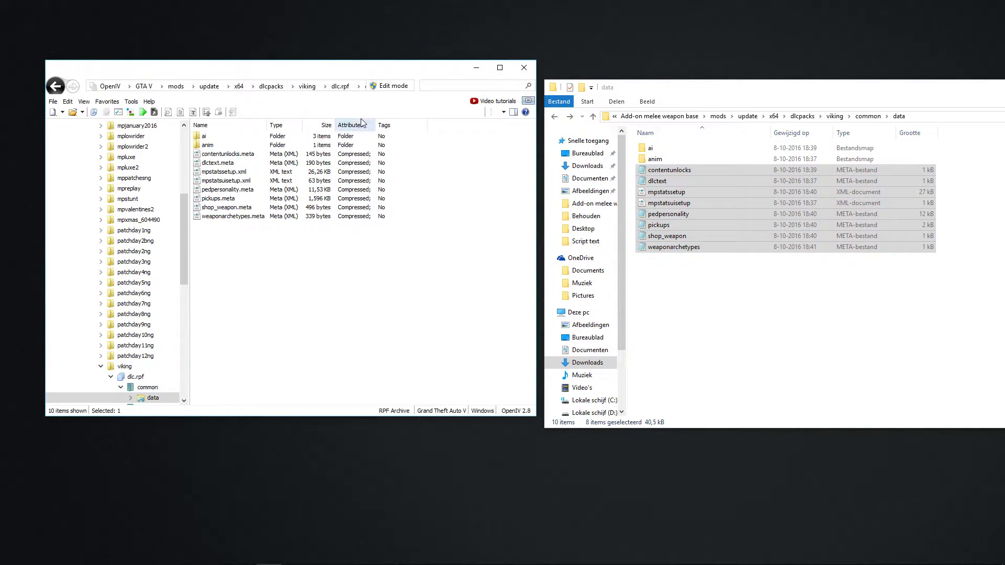
Switch the archive to edit mode and copy the eight meta files into its data folder.
left_click(393, 86)
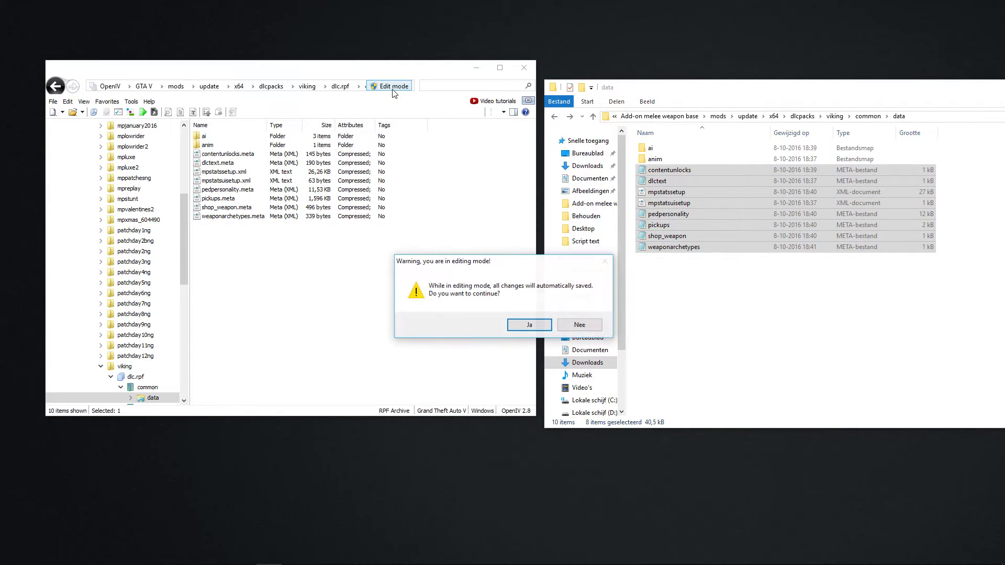
left_click(545, 323)
left_click(760, 319)
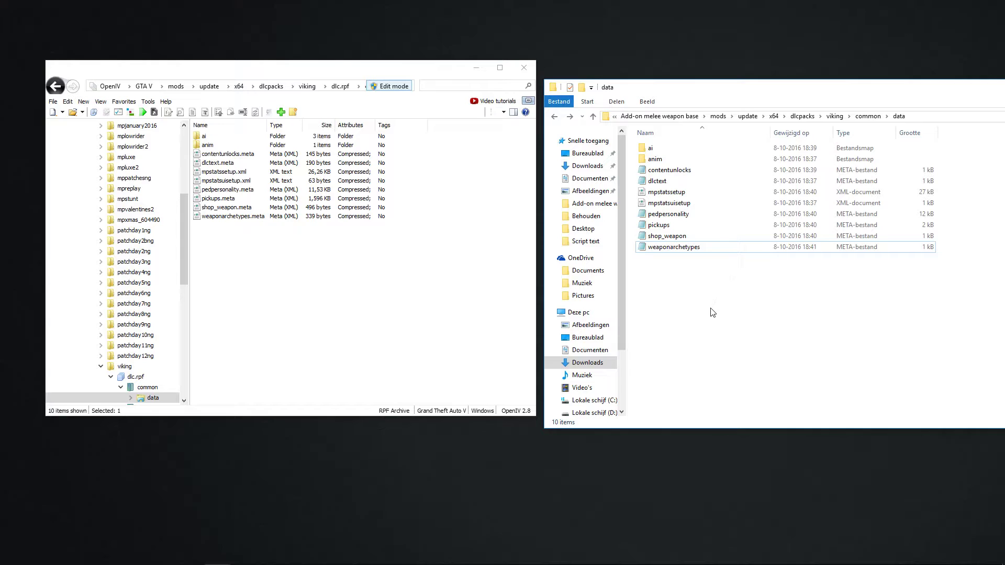
left_click_drag(713, 312, 256, 339)
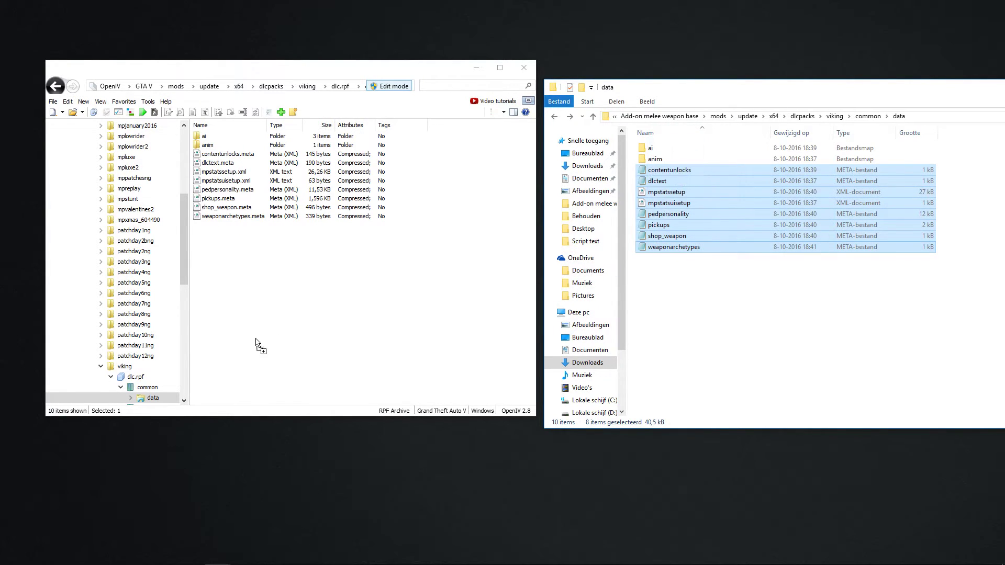
Check the imported weaponarchetypes.meta and pedpersonality.meta in the archive.
double_click(233, 216)
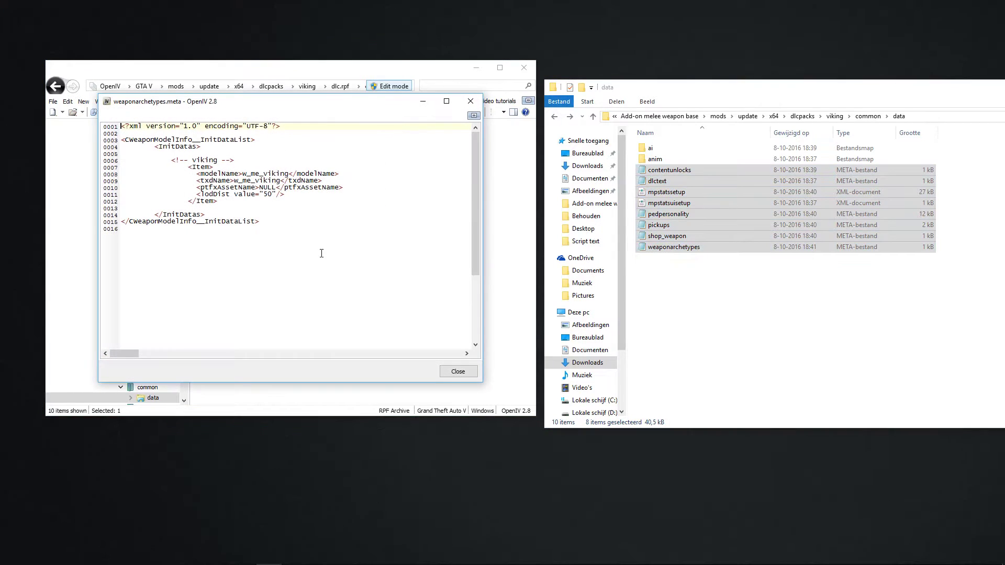
left_click(470, 101)
double_click(409, 189)
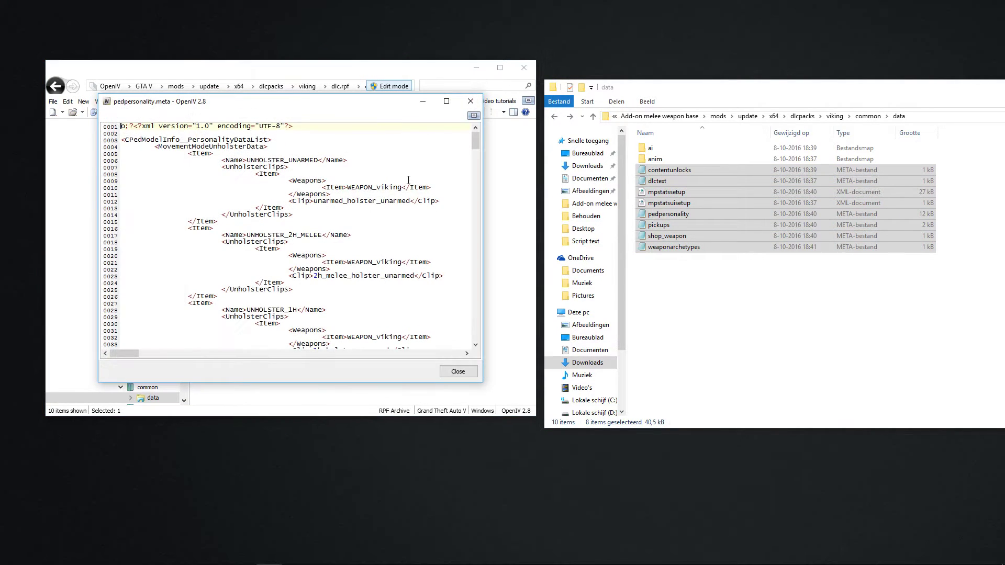
left_click(470, 101)
Open both ai folders, select the three ai files, and delete weaponfolder.meta from the archive.
double_click(220, 136)
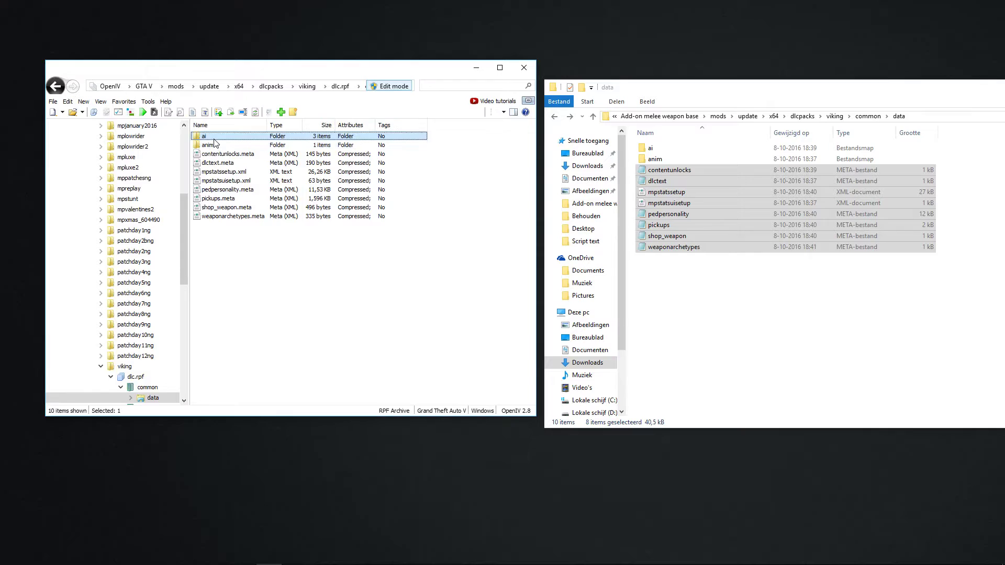
double_click(652, 148)
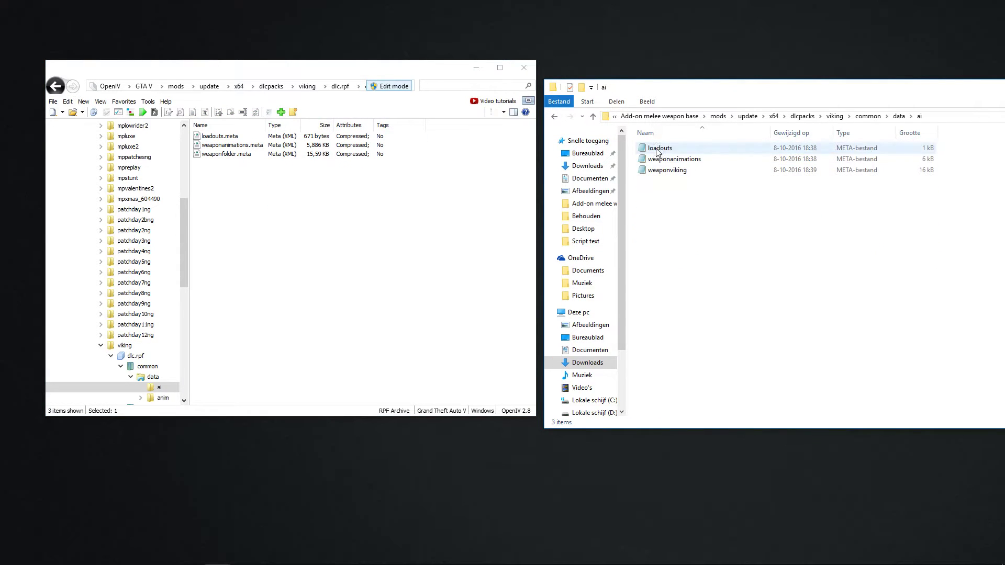
left_click_drag(678, 244, 676, 146)
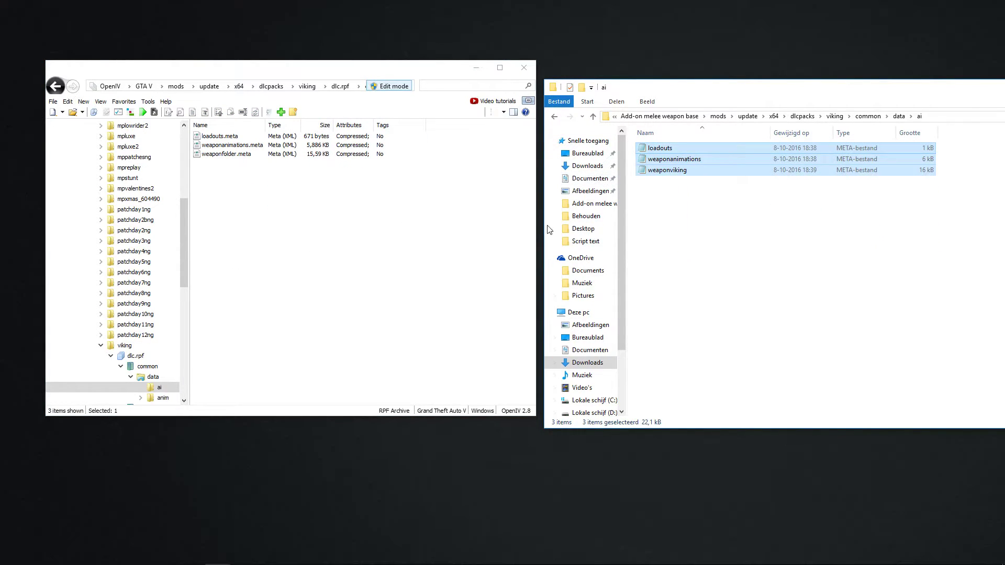
left_click(357, 190)
left_click(217, 155)
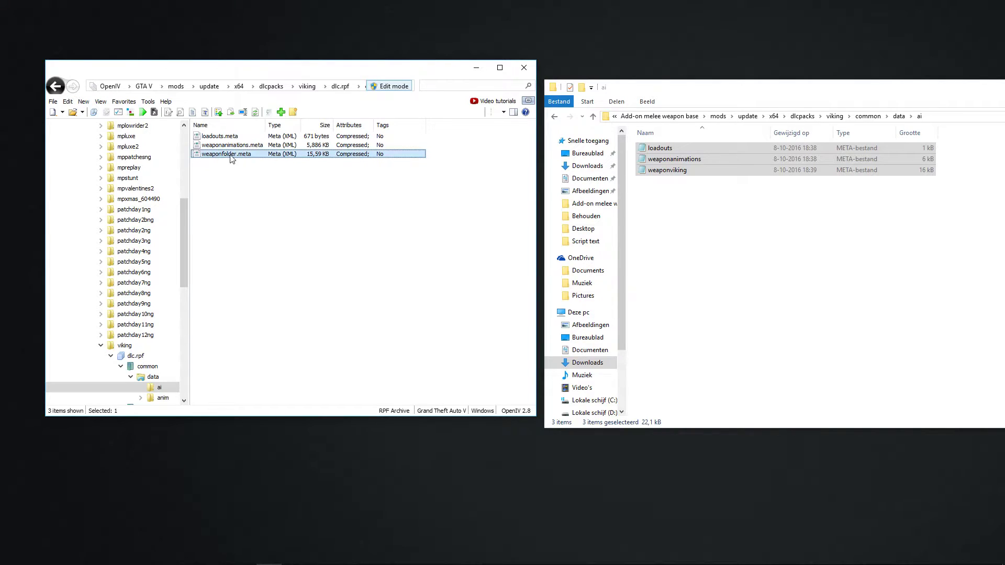
right_click(232, 159)
left_click(264, 277)
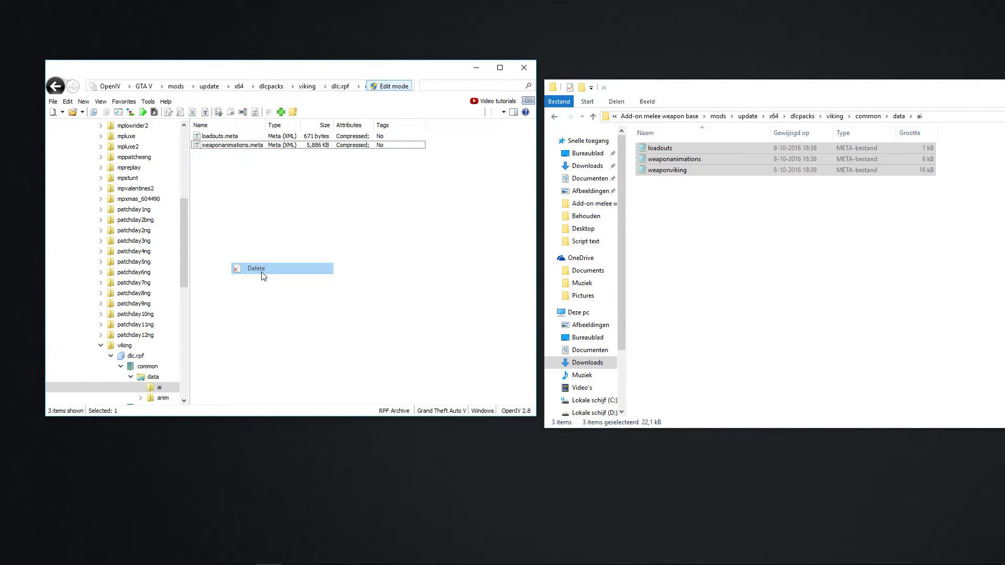
Copy the three ai files into the archive's ai folder and check weaponviking.meta.
left_click(669, 173)
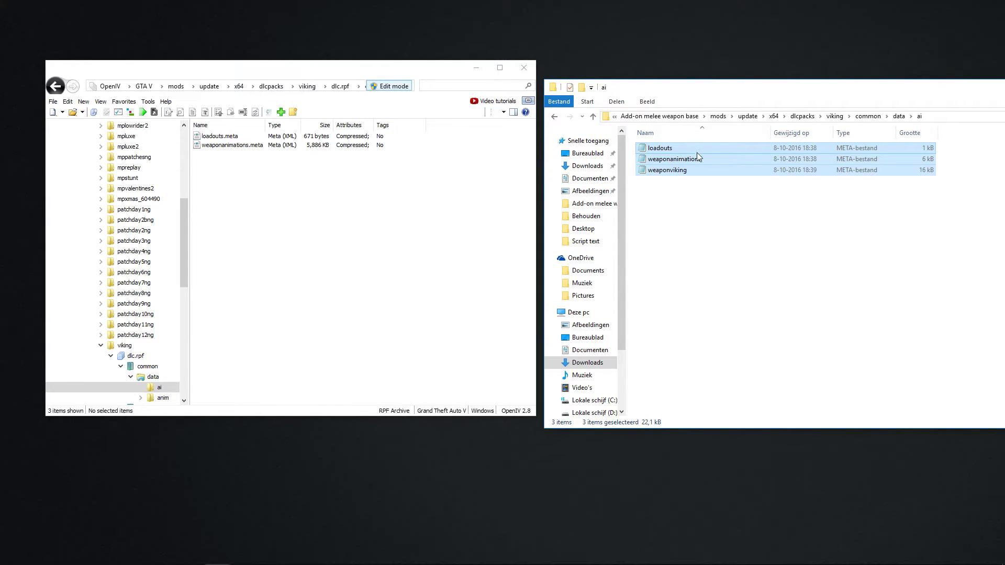
left_click_drag(696, 155, 309, 210)
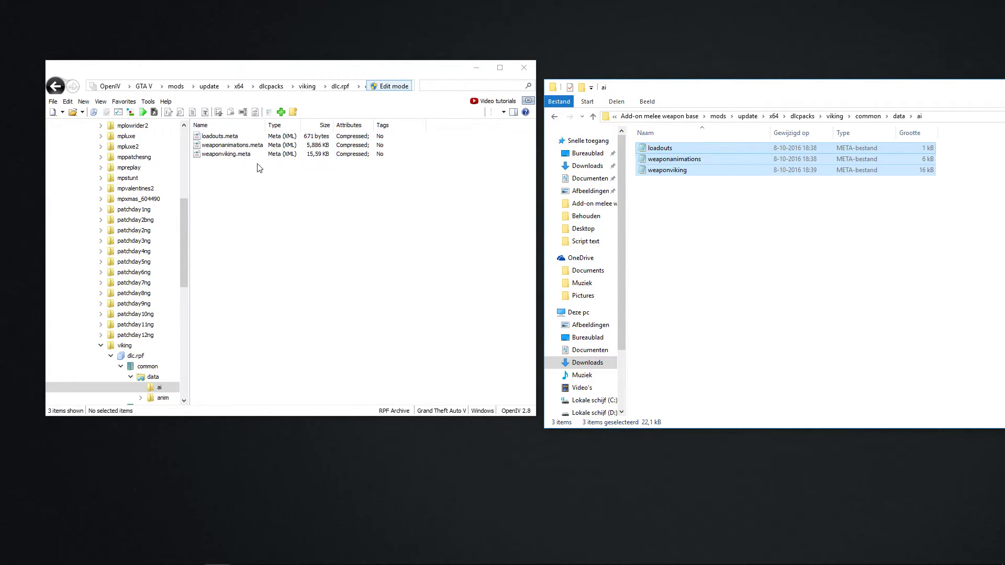
double_click(246, 154)
left_click(463, 104)
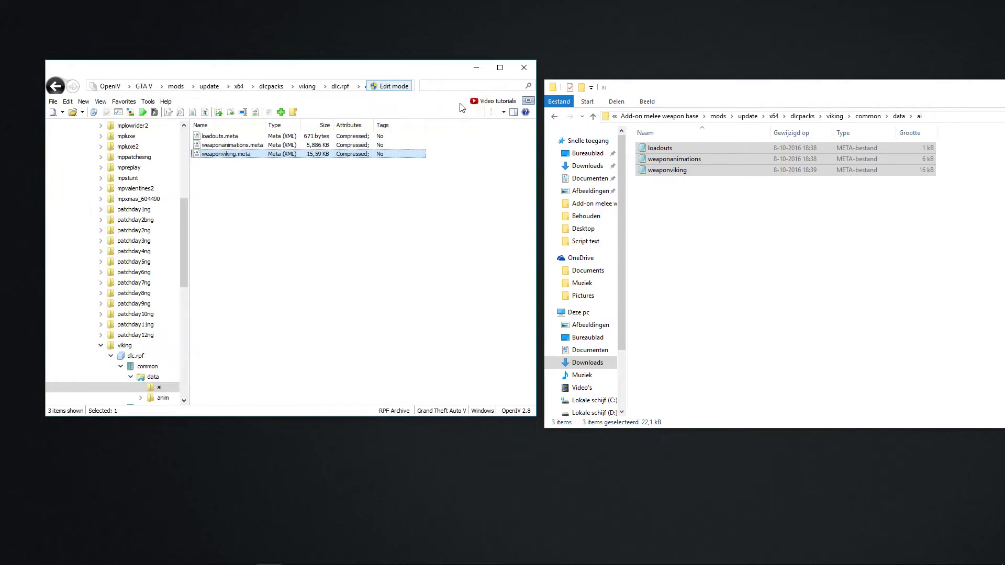
Return to the dlc.rpf root and confirm setup2.xml reads dlc_viking and viking_AUTOGEN.
left_click(52, 88)
left_click(51, 87)
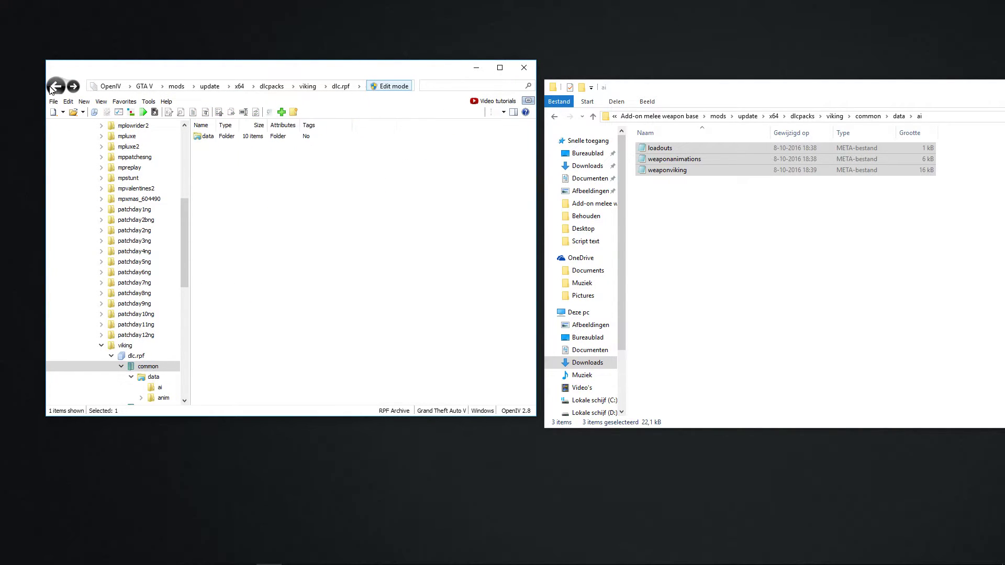
left_click(52, 88)
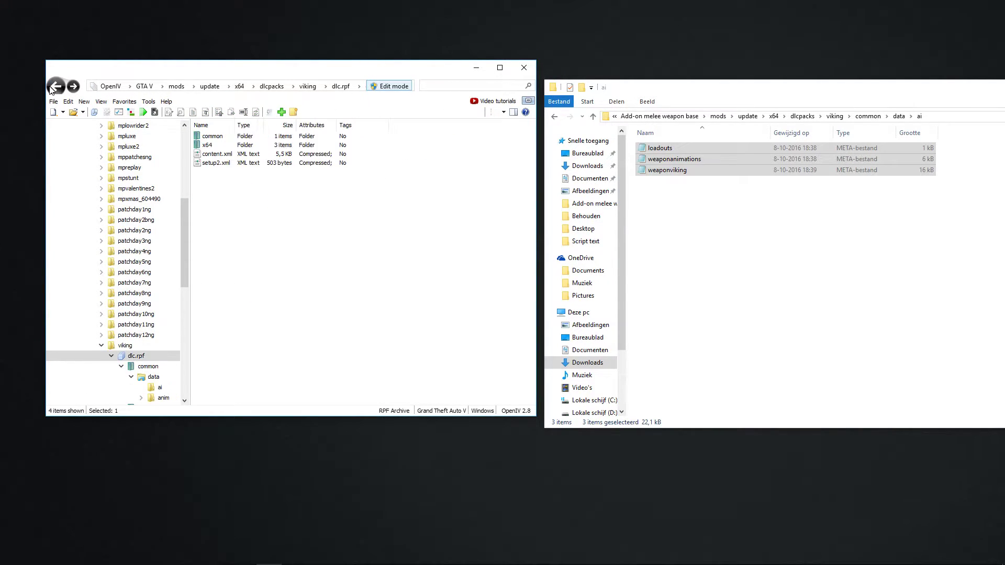
left_click(561, 120)
left_click(554, 119)
left_click_drag(682, 197, 665, 173)
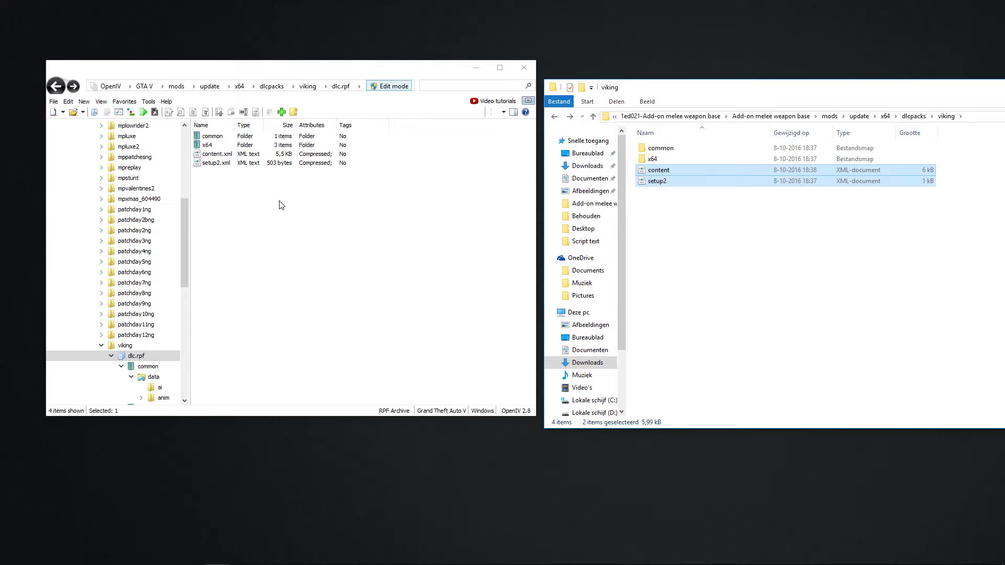
double_click(216, 163)
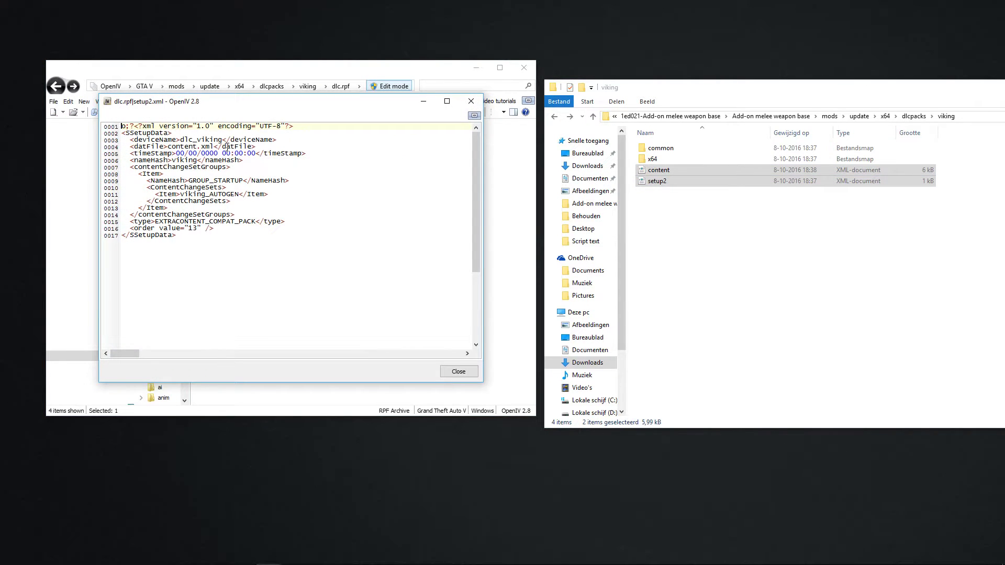
left_click(471, 101)
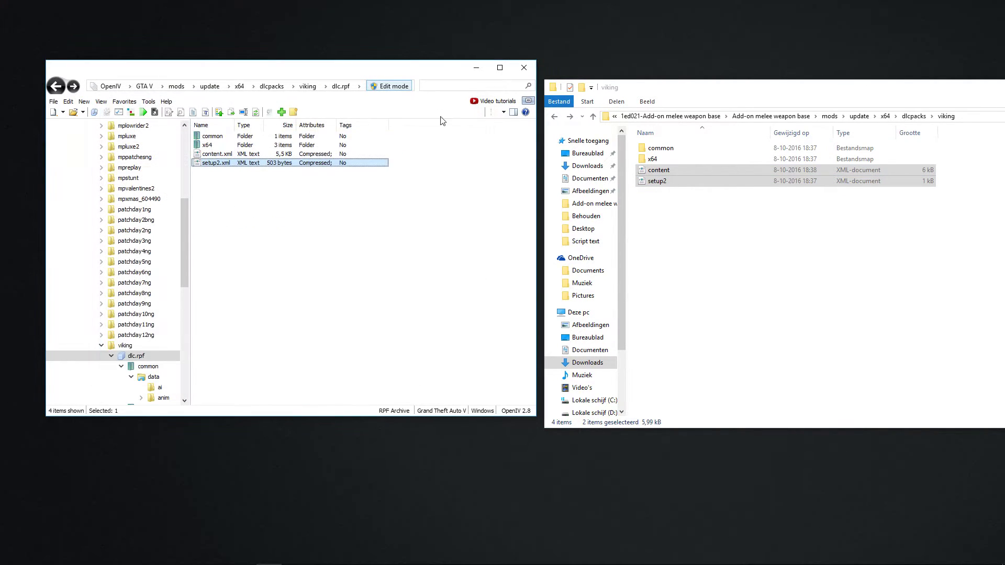
Open x64 > models > cdimages > weapons.rpf inside dlc.rpf in OpenIV.
double_click(228, 146)
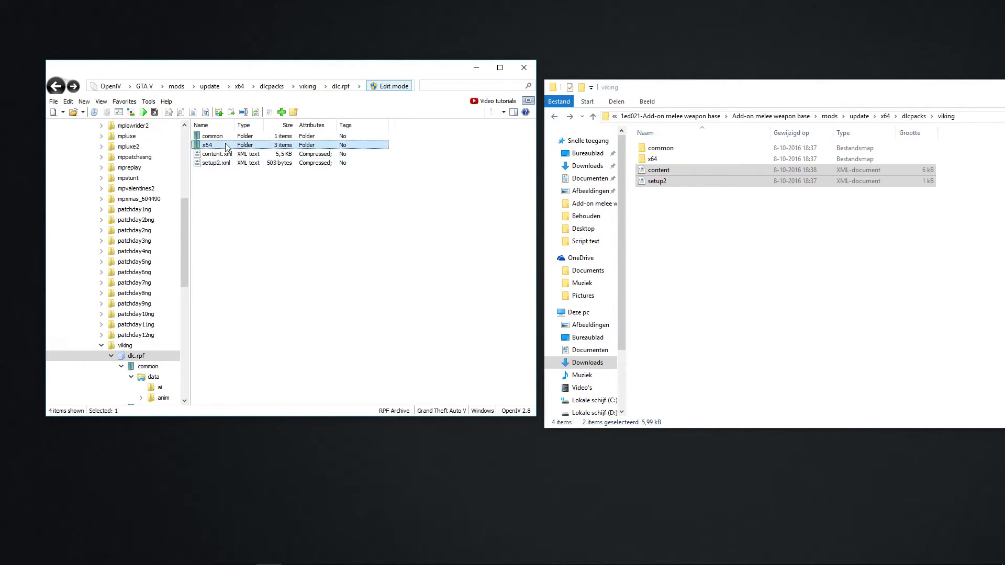
double_click(229, 155)
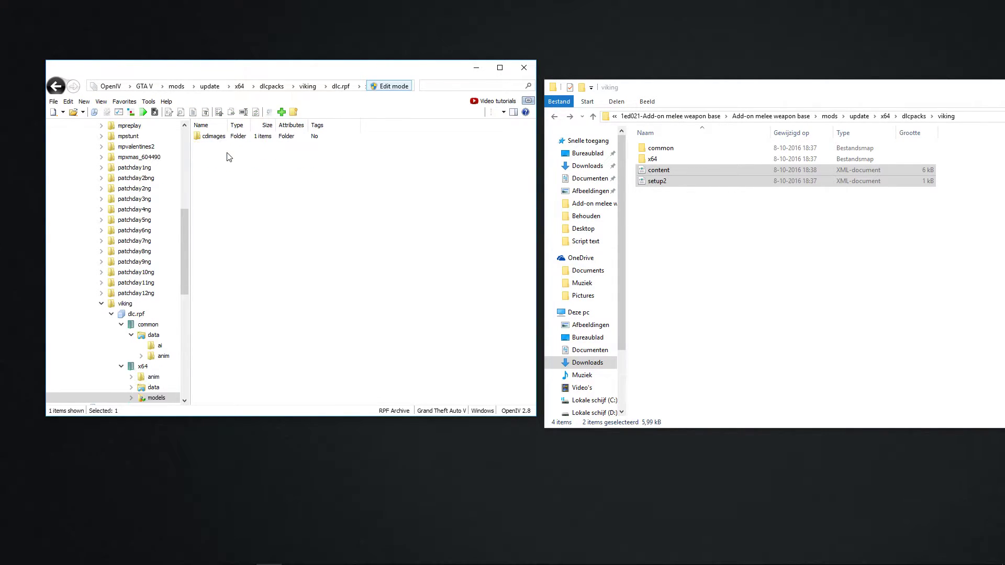
double_click(226, 138)
double_click(225, 137)
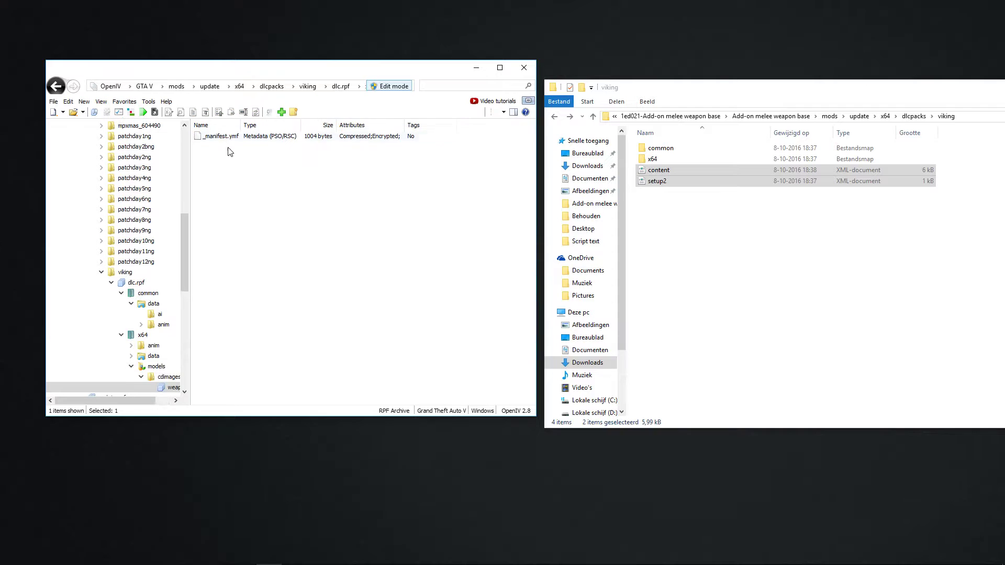
Delete weapons.rpf from the mod's x64\models\cdimages folder.
double_click(680, 159)
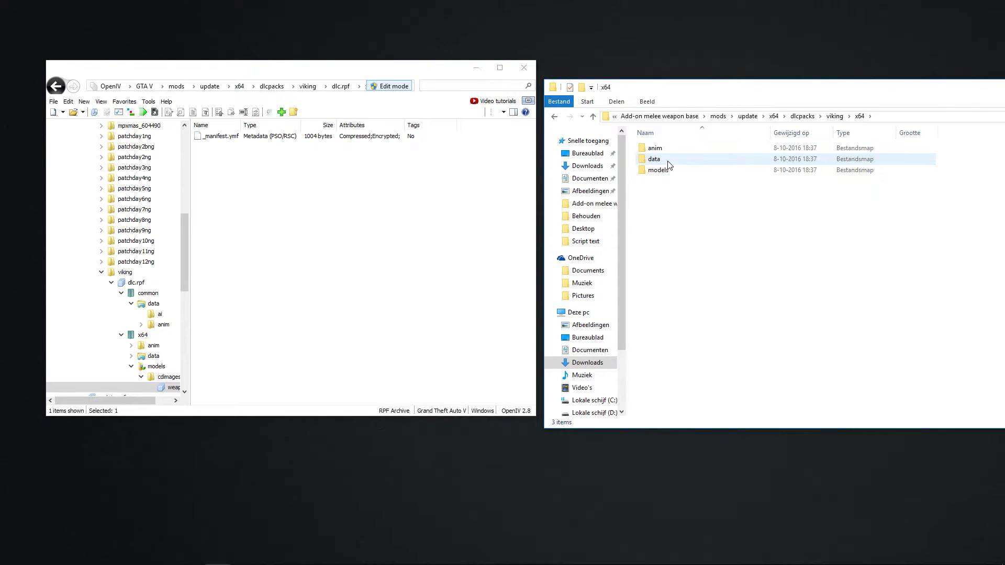
double_click(662, 170)
double_click(666, 150)
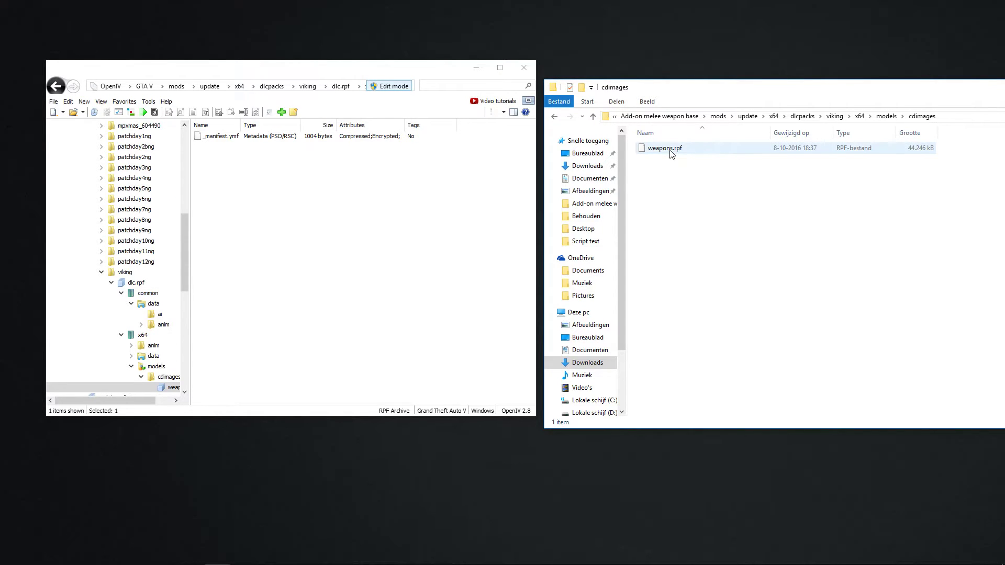
left_click(671, 151)
right_click(696, 156)
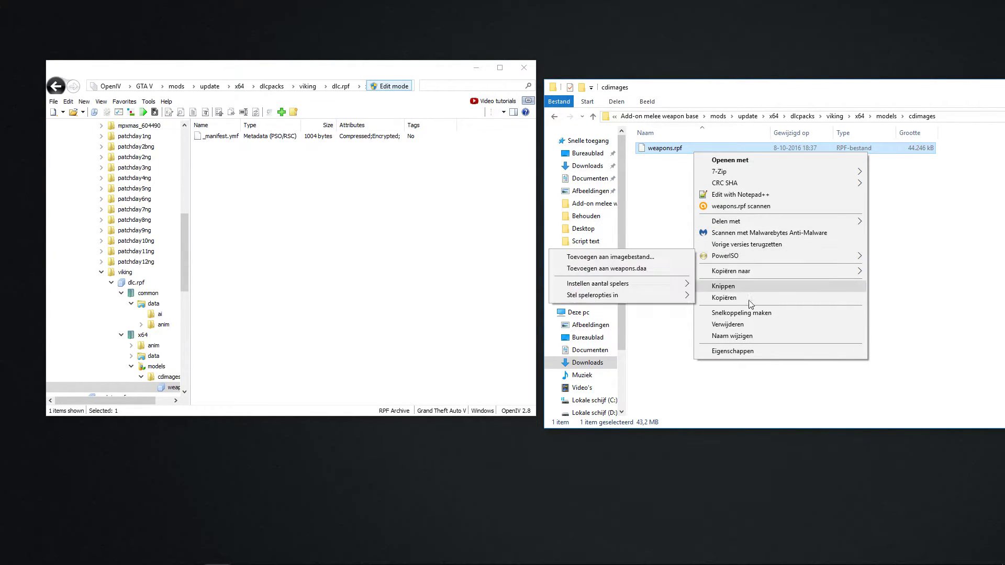
left_click(743, 326)
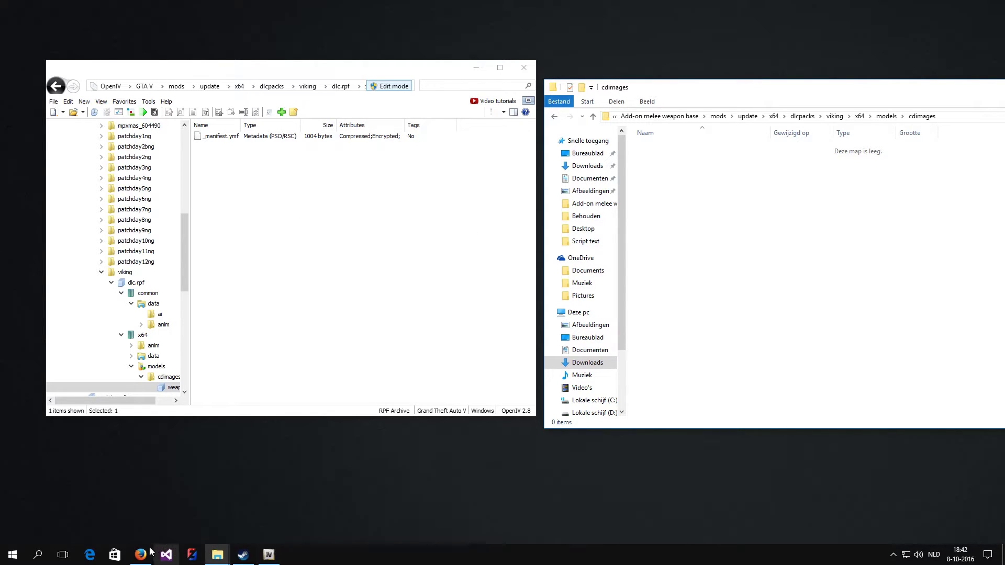
Move the downloaded Viking battle Axe zip from Firefox downloads into cdimages.
left_click(140, 560)
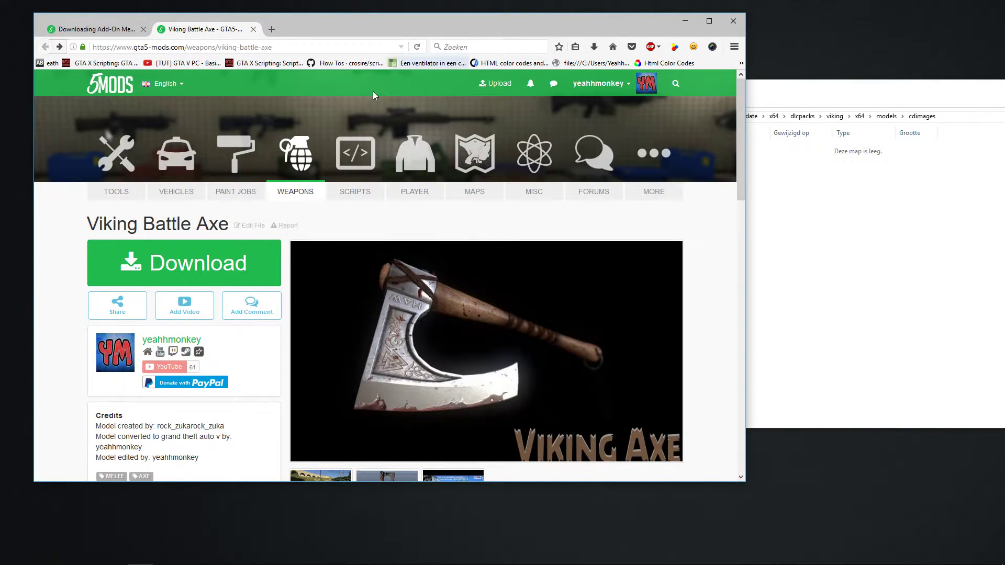
left_click(592, 47)
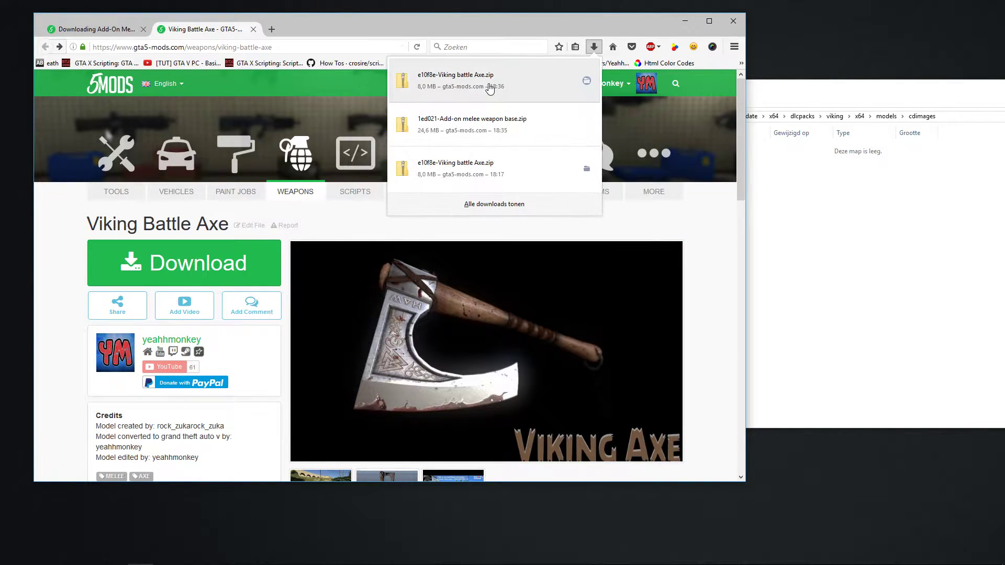
left_click_drag(455, 79, 821, 209)
Copy the three w_me_hatchet files from the zip's Viking battle Axe\mod folder.
left_click(685, 21)
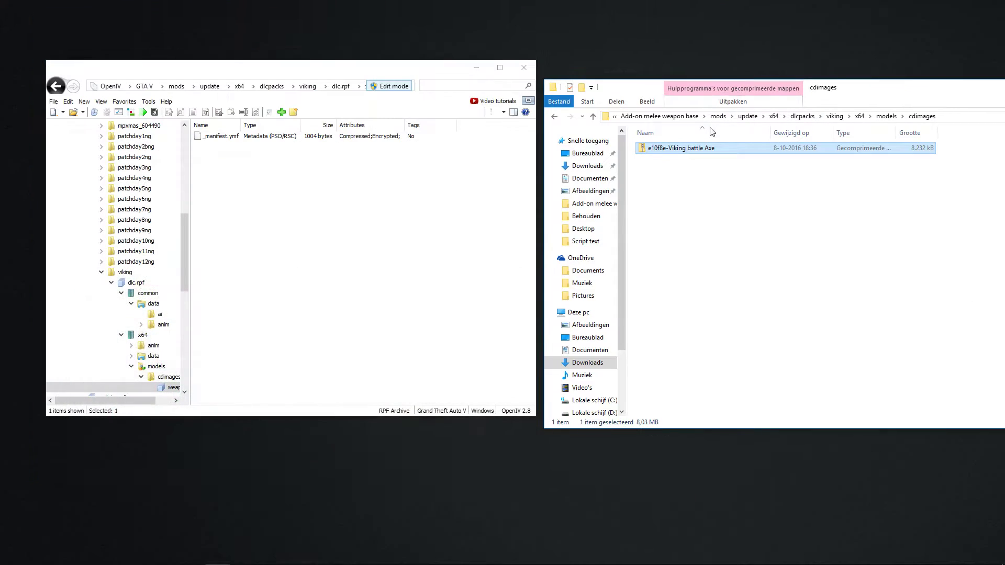
double_click(692, 149)
double_click(691, 149)
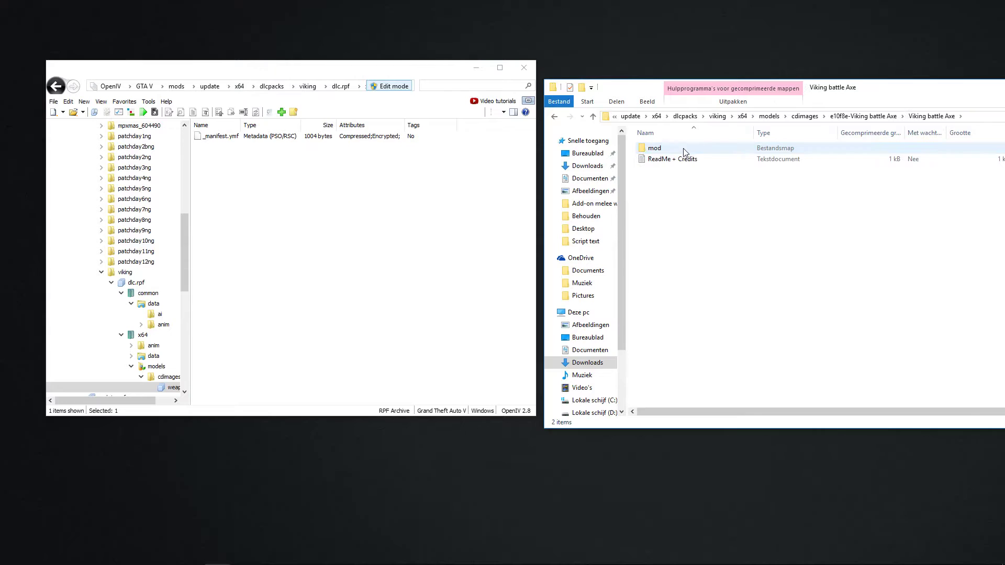
double_click(686, 149)
key("ctrl+a")
right_click(678, 152)
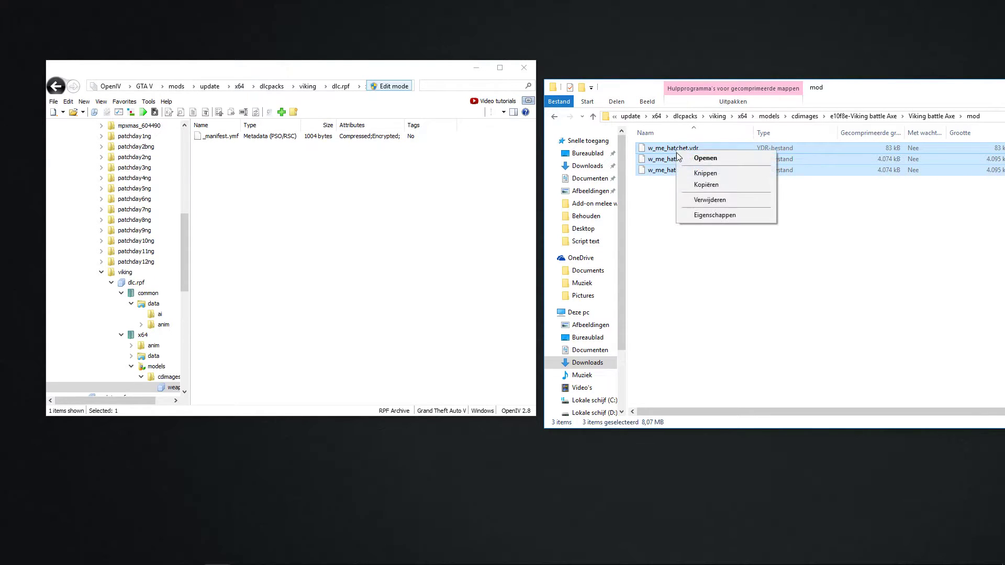
left_click(719, 186)
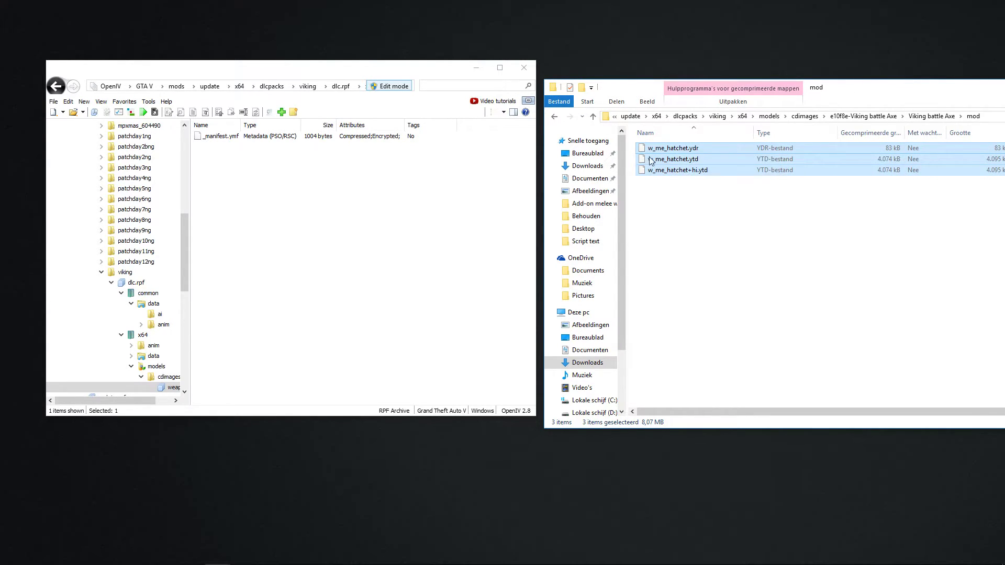
left_click(662, 202)
right_click(686, 171)
left_click(663, 204)
key("ctrl+a")
right_click(652, 147)
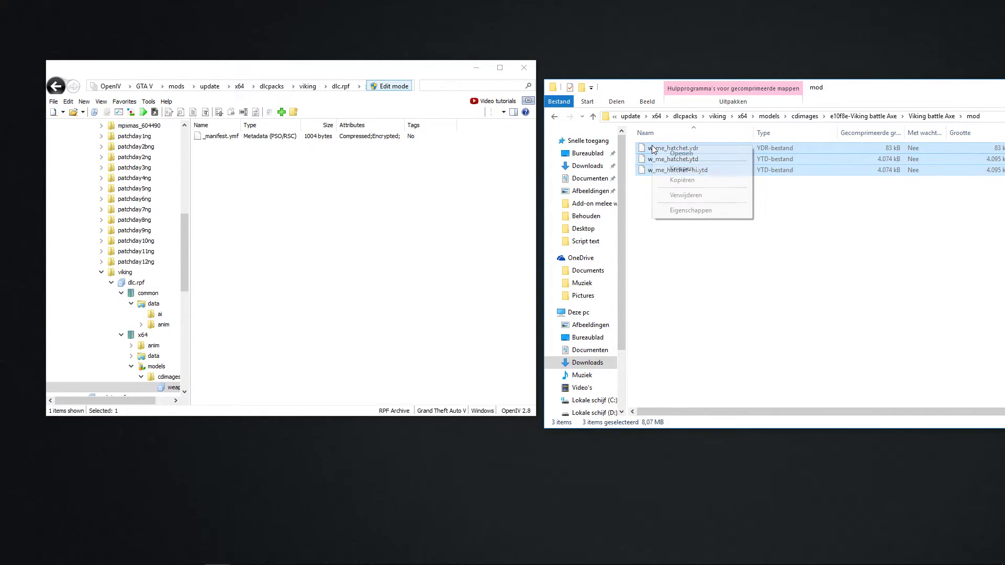
left_click(682, 180)
Paste the three hatchet files into the cdimages folder.
left_click(554, 117)
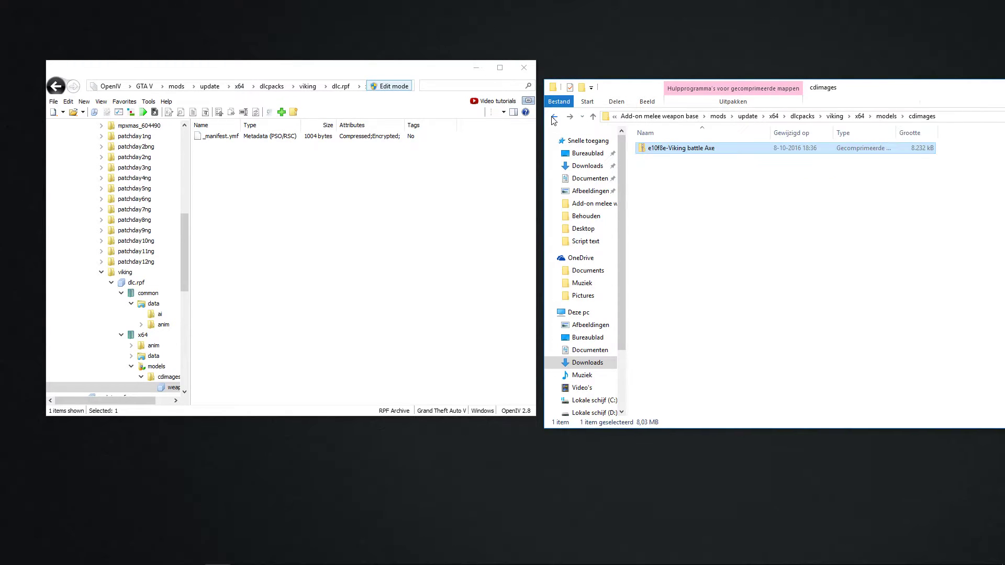
left_click(554, 116)
double_click(651, 149)
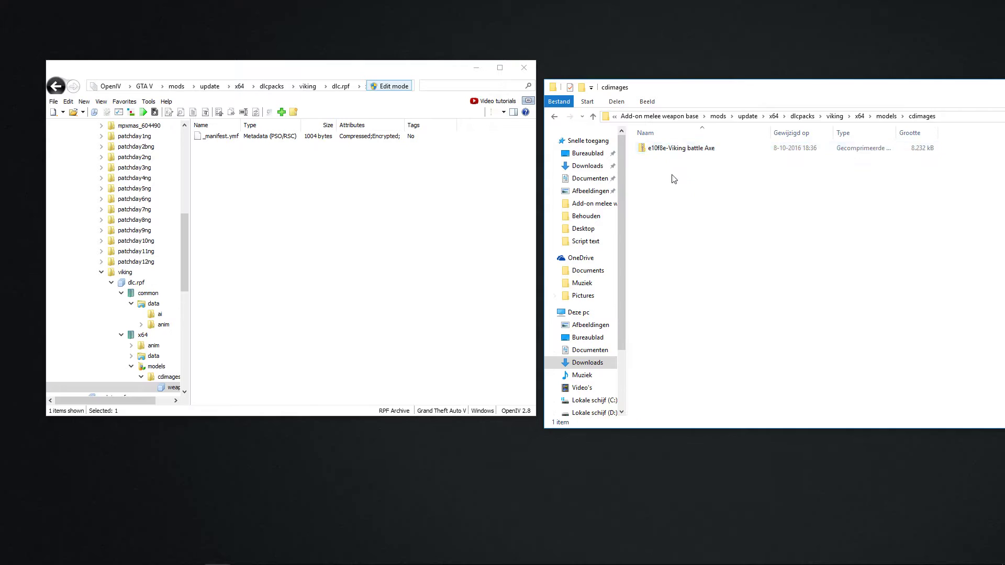
right_click(684, 190)
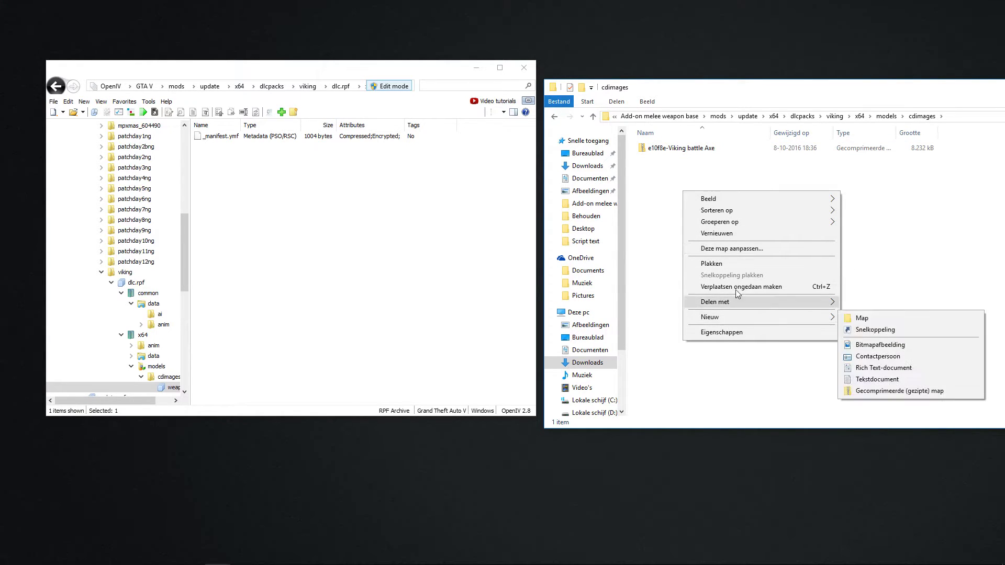
left_click(742, 264)
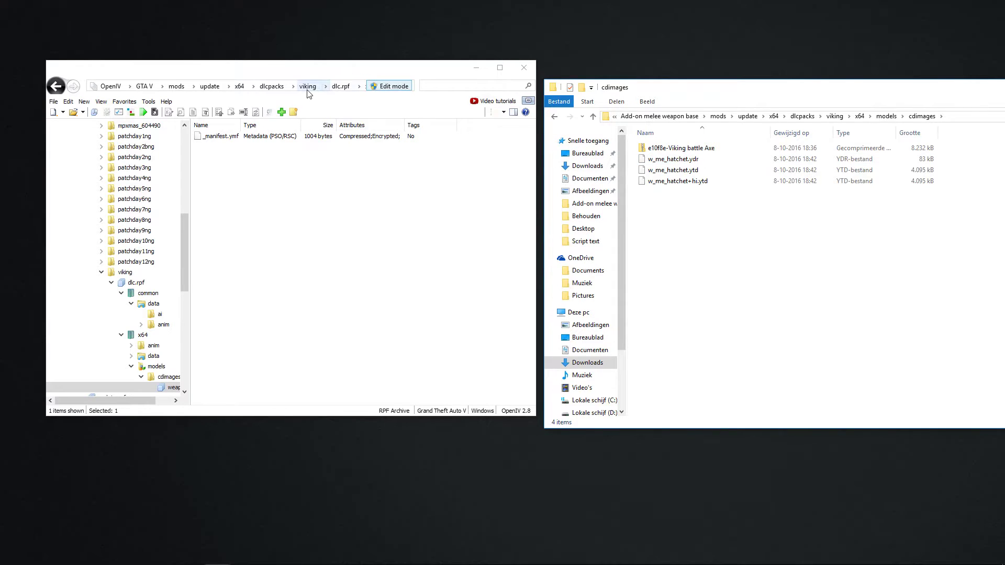
Rename w_me_hatchet.ydr and w_me_hatchet.ytd to w_me_viking.ydr and w_me_viking.ytd.
right_click(674, 159)
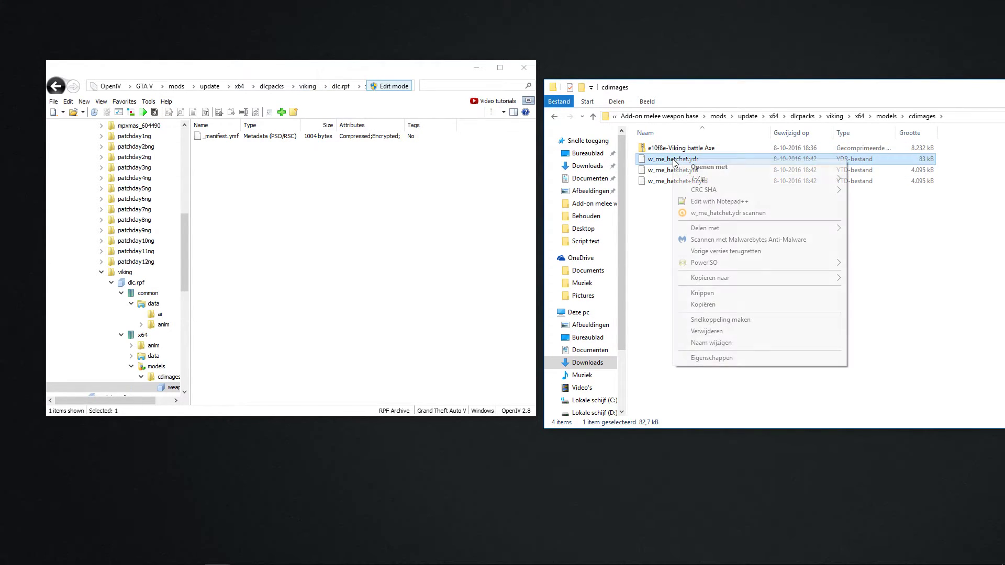
left_click(712, 343)
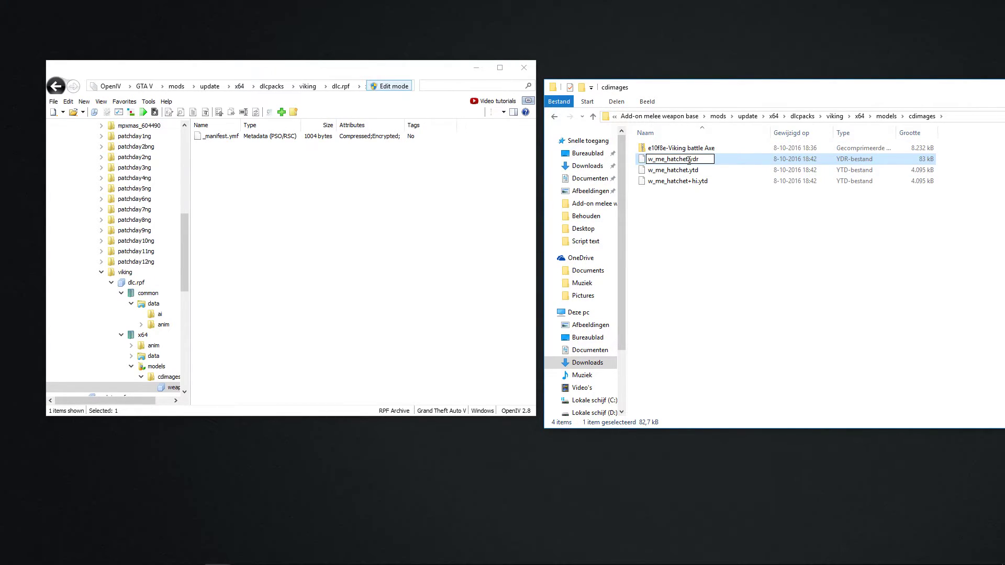
type("viking")
left_click(739, 242)
right_click(675, 162)
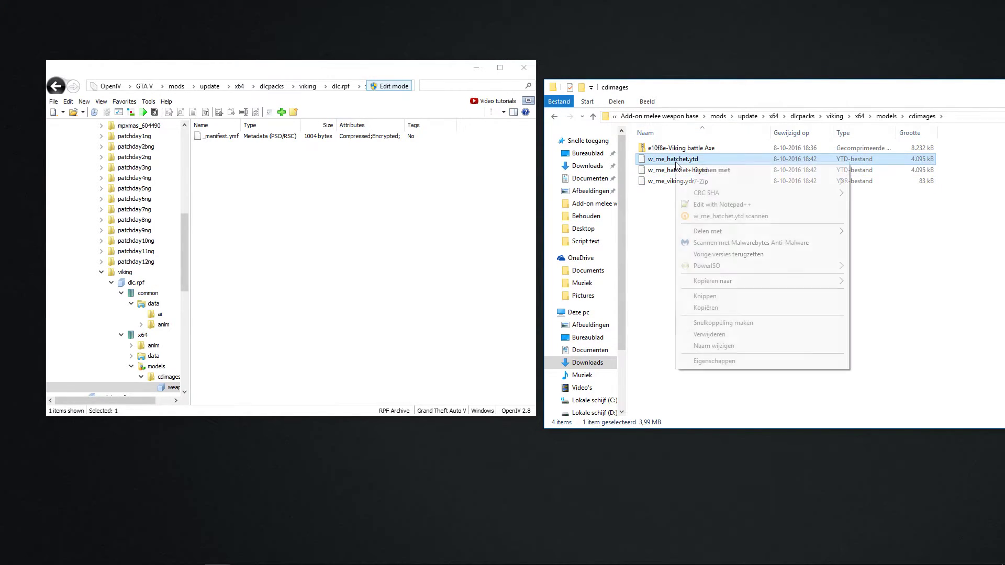
left_click(753, 332)
key("Right")
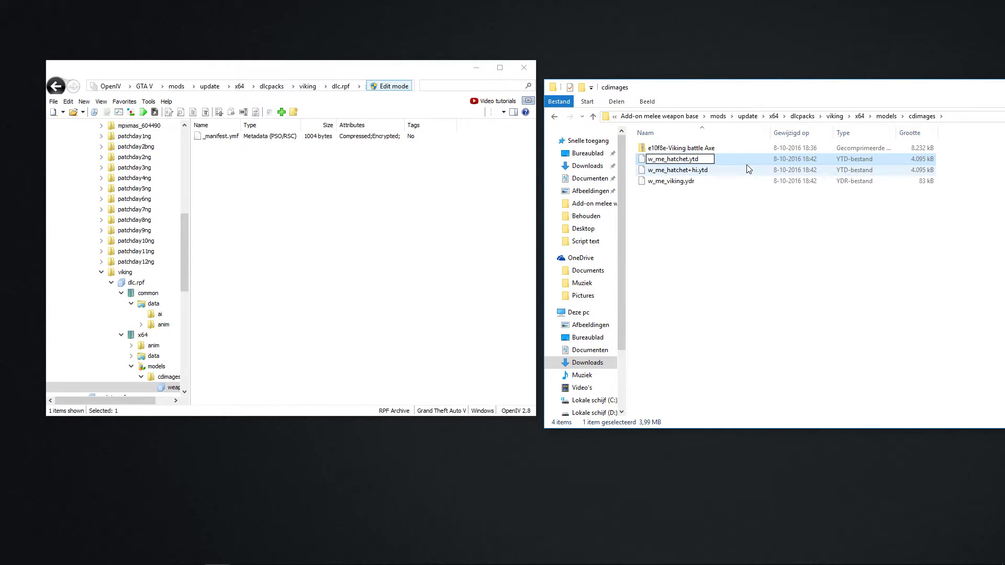
key("BackSpace")
key("BackSpace")
key("BackSpace")
key("BackSpace")
key("BackSpace")
key("BackSpace")
key("BackSpace")
type("viking")
key("Return")
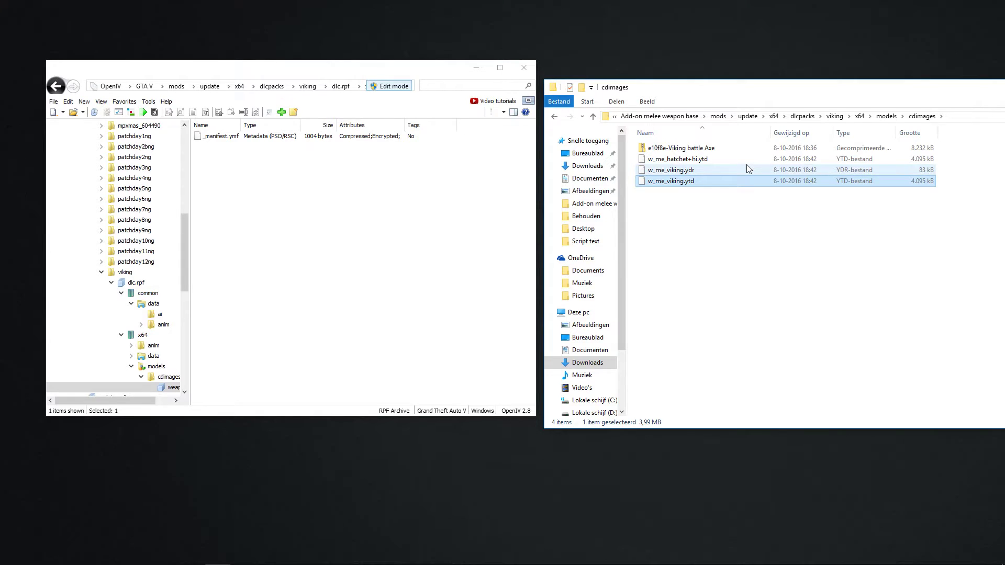
Rename w_me_hatchet+hi.ytd to w_me_viking+hi.ytd and add all three into weapons.rpf.
right_click(675, 162)
left_click(728, 352)
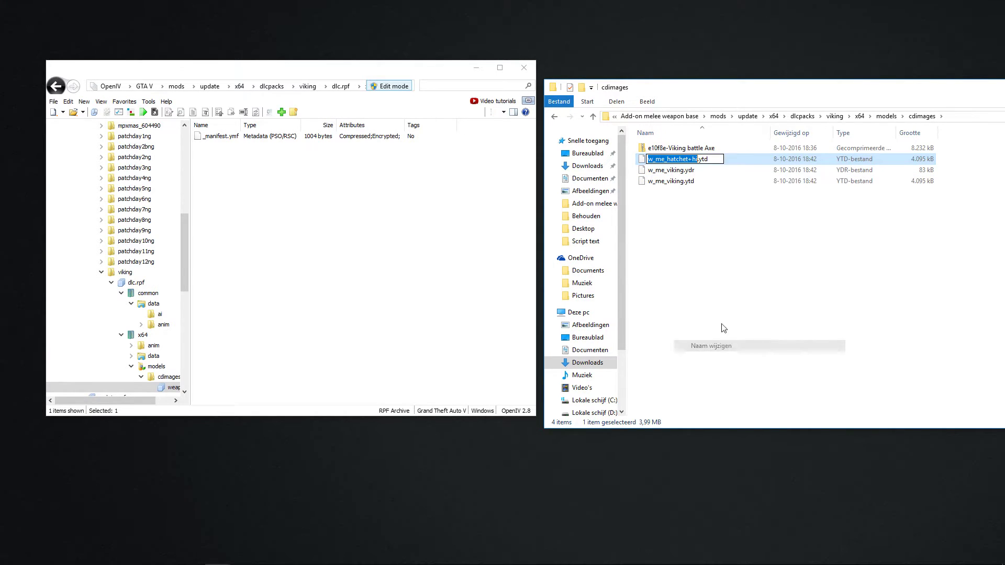
left_click(689, 159)
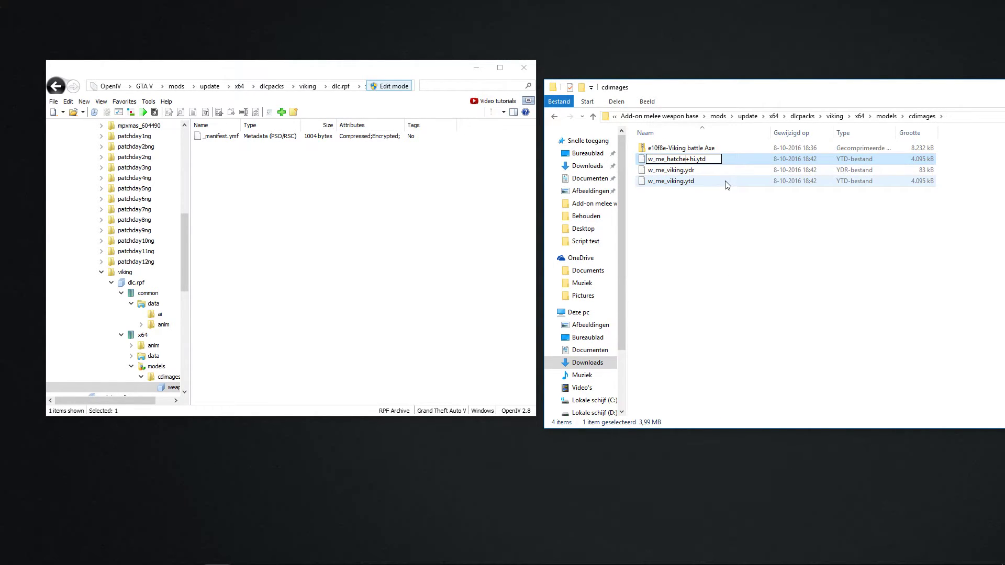
key("BackSpace")
key("BackSpace")
key("BackSpace")
key("BackSpace")
key("BackSpace")
key("BackSpace")
type("viking")
key("Return")
left_click_drag(726, 193, 337, 203)
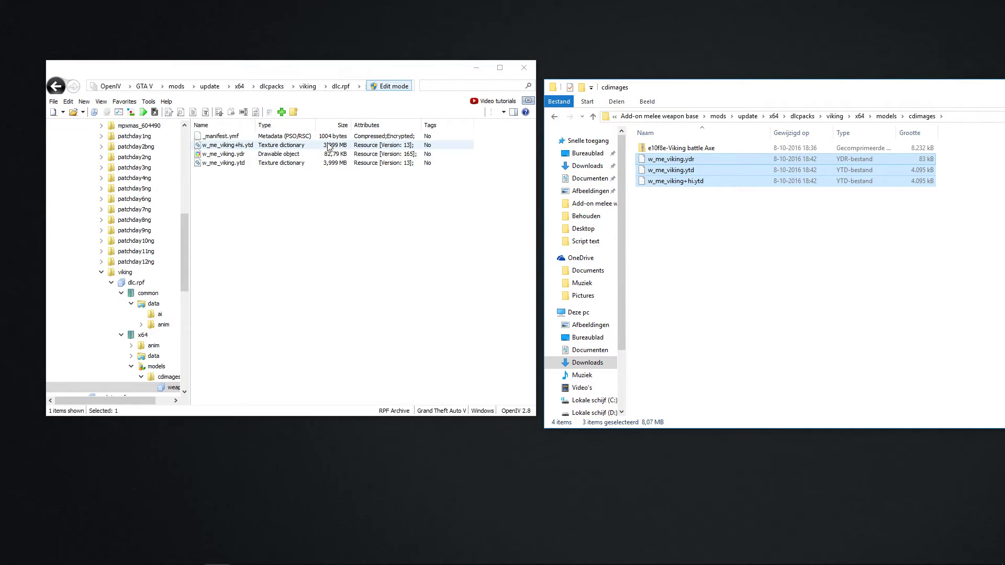
Navigate OpenIV and Explorer back up to the dlcpacks level.
left_click(308, 86)
left_click(271, 86)
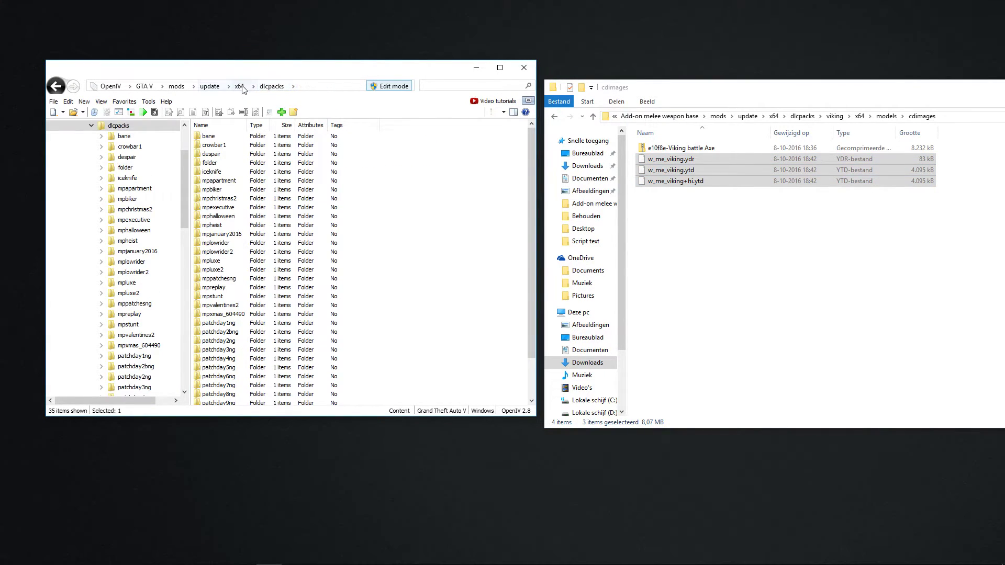
scroll(225, 377, "down", 2)
double_click(215, 395)
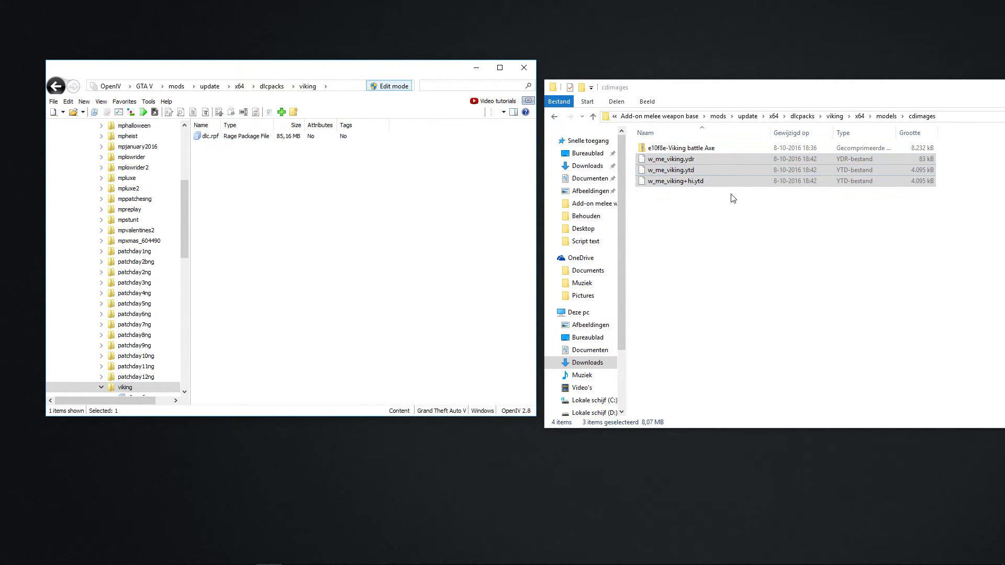
left_click(554, 116)
left_click(554, 116)
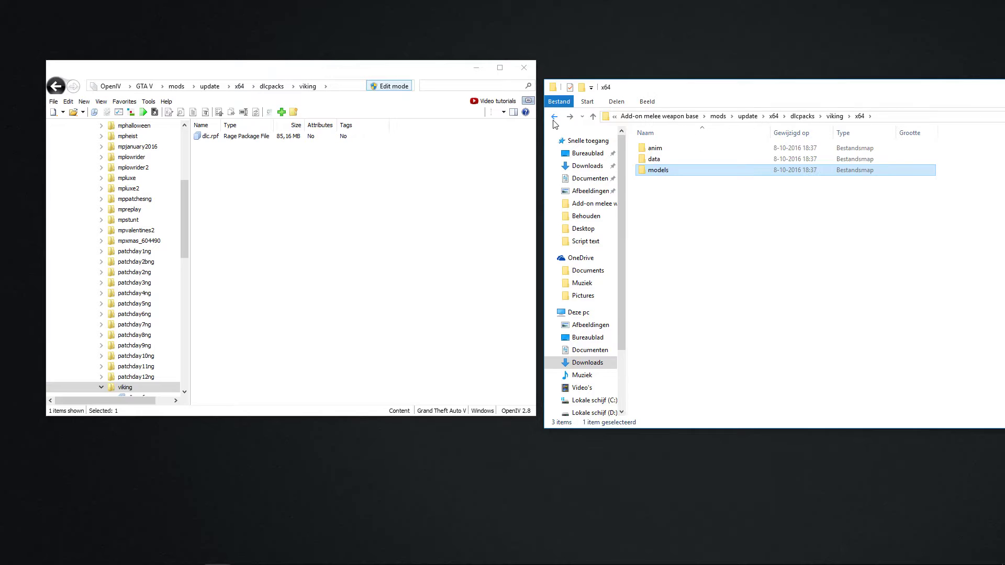
left_click(554, 116)
left_click(554, 116)
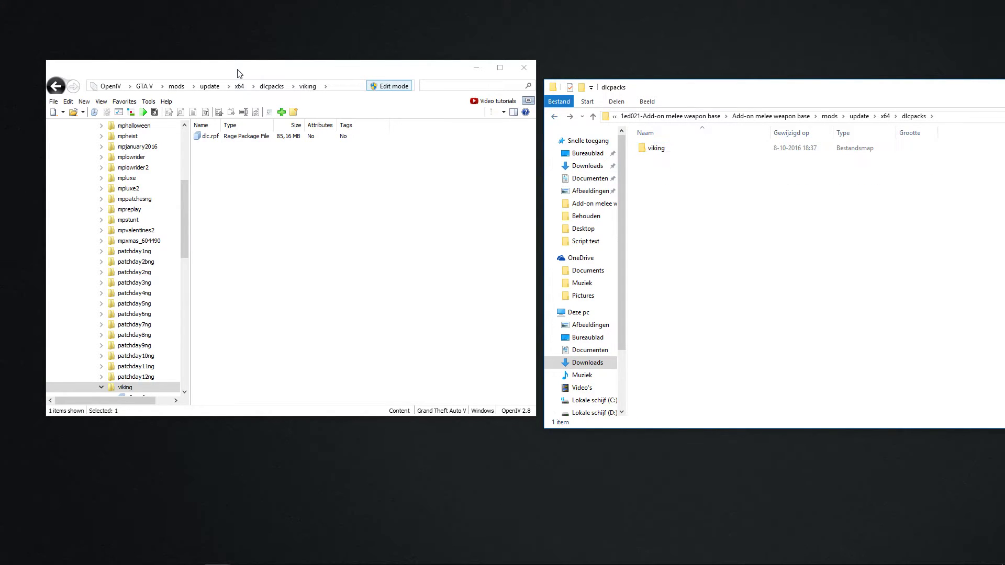
Open update.rpf > common > data and drag dlclist.xml into the dlcpacks folder.
left_click(209, 87)
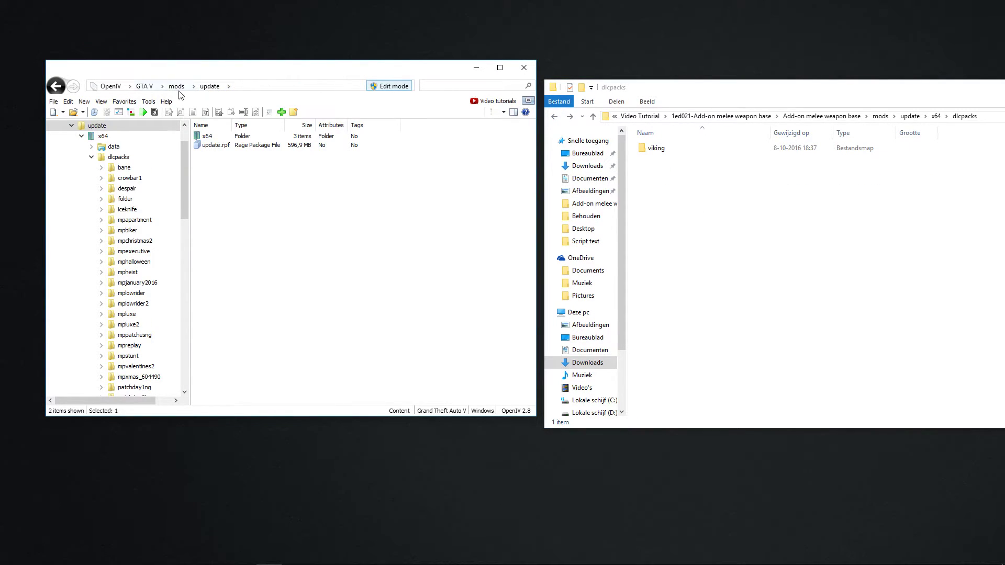
double_click(219, 147)
double_click(222, 137)
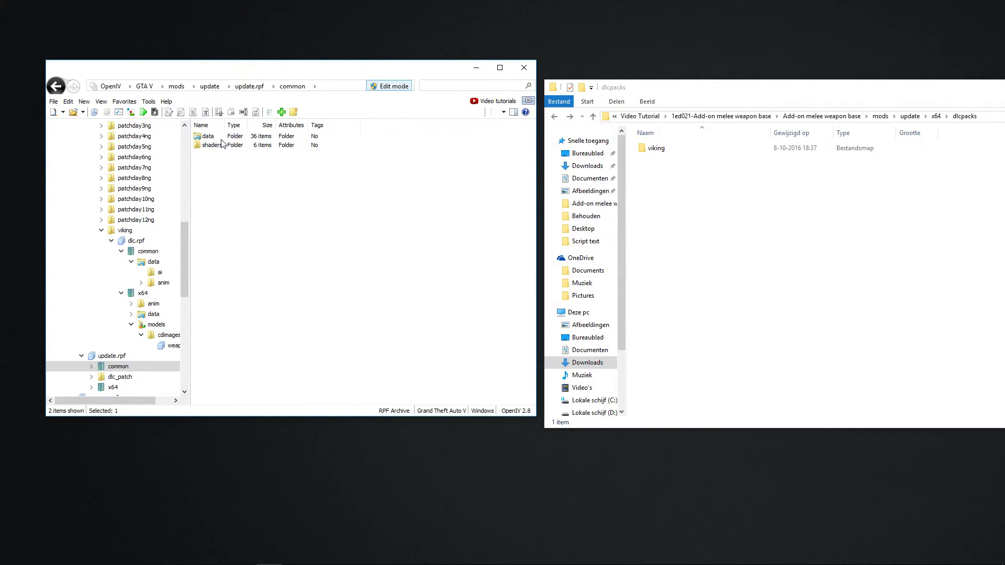
double_click(222, 138)
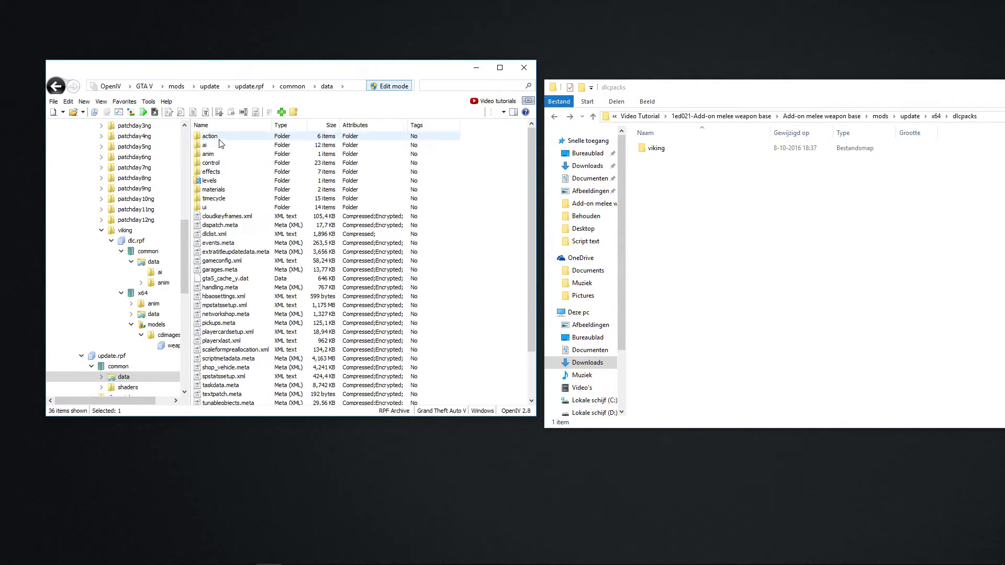
left_click(210, 235)
left_click_drag(212, 240, 644, 250)
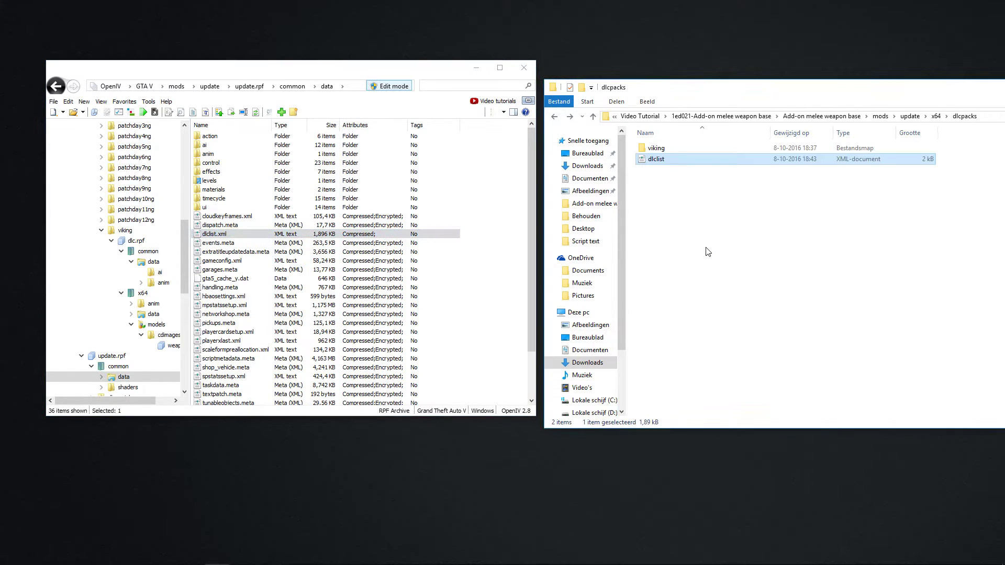
Open dlclist in Notepad and copy the patchday6ng Item line.
right_click(661, 159)
left_click(692, 175)
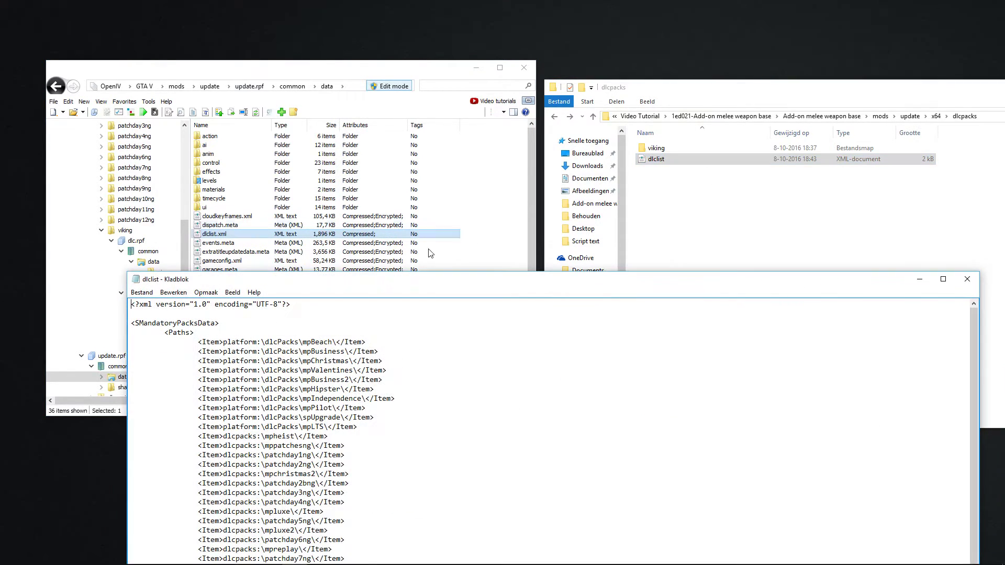
left_click_drag(397, 283, 478, 120)
scroll(510, 239, "down", 3)
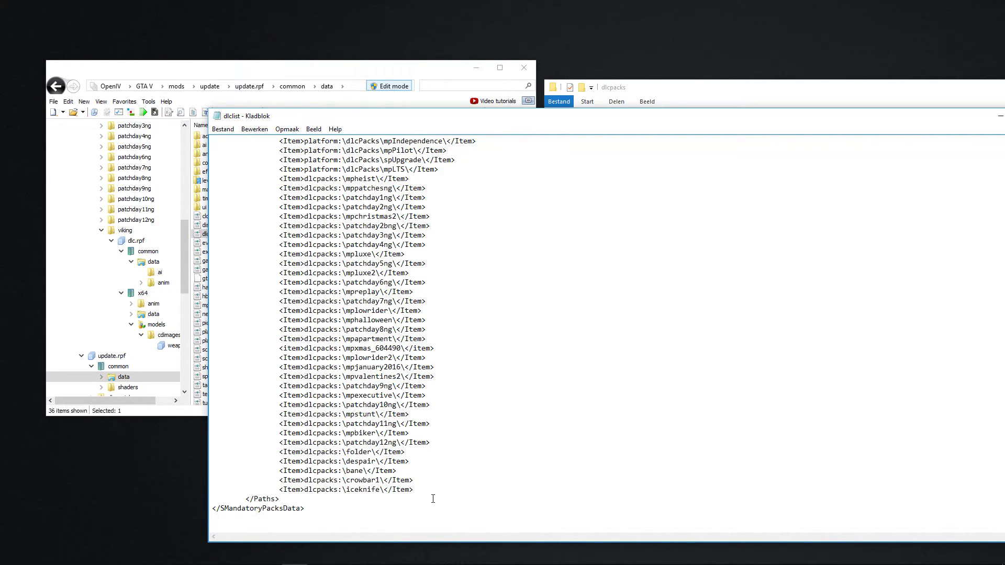
left_click_drag(398, 471, 282, 451)
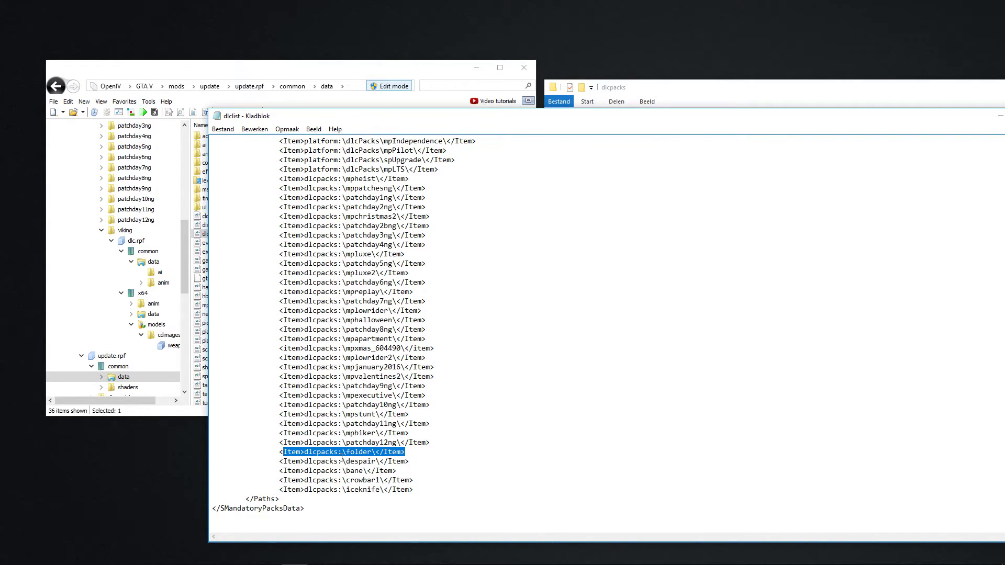
key("Right")
left_click_drag(343, 454, 294, 166)
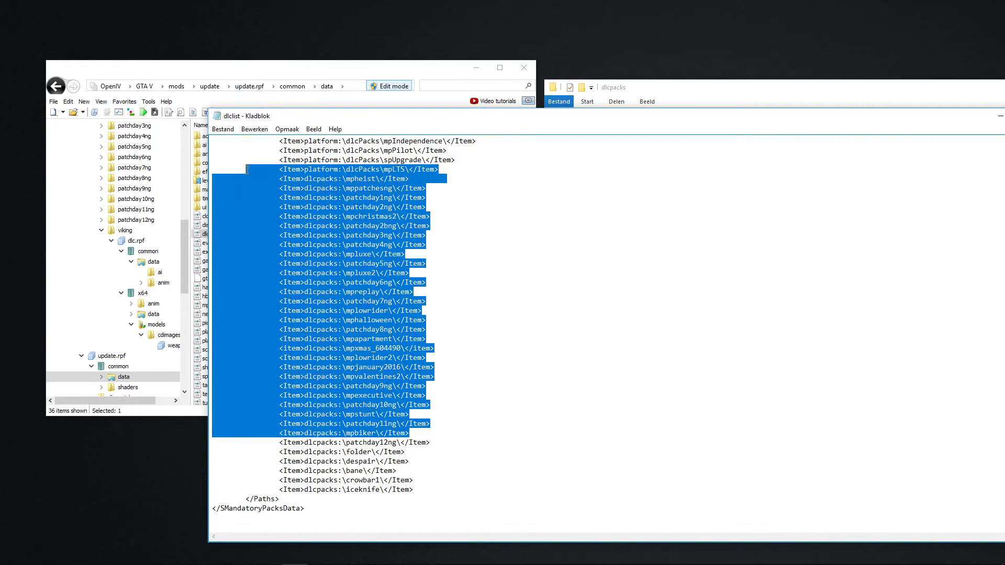
left_click(567, 331)
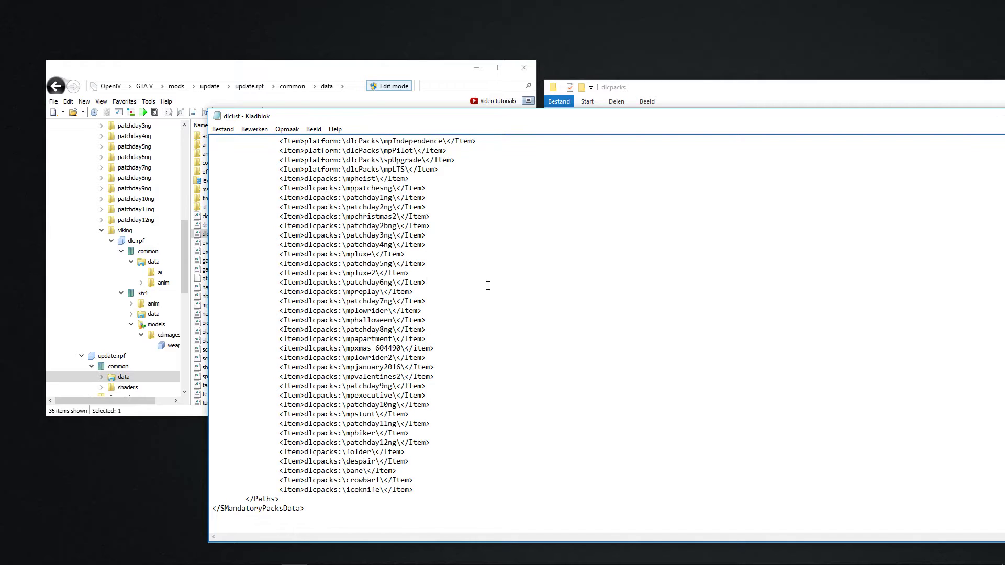
left_click_drag(487, 285, 272, 283)
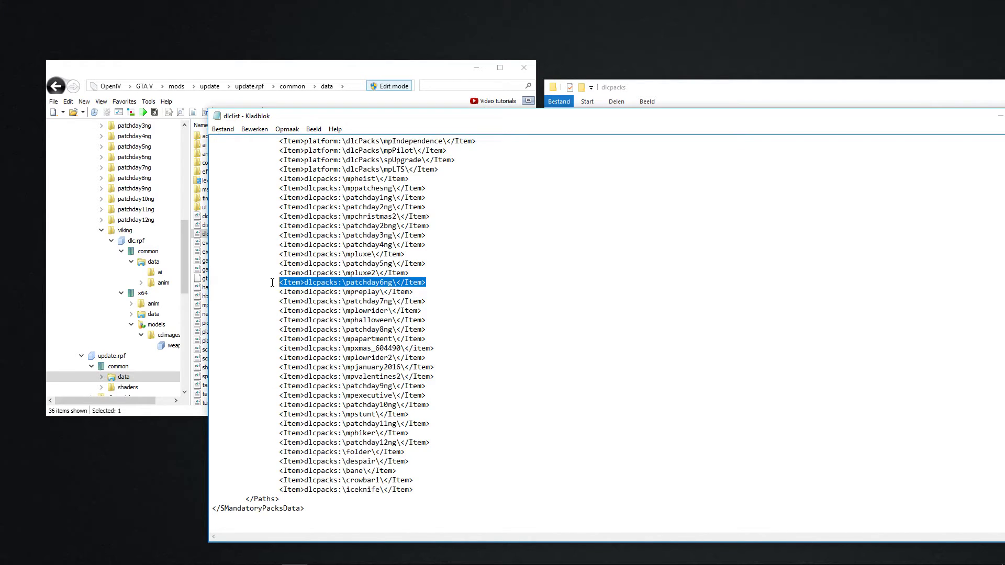
right_click(339, 287)
left_click(356, 319)
Paste the line after iceknife and change its pack name to viking.
left_click(425, 496)
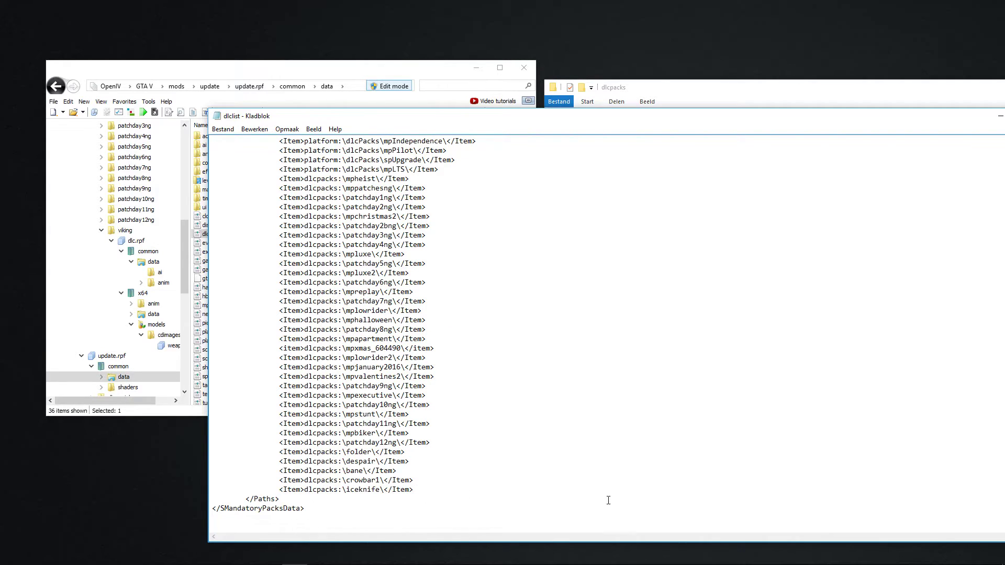
key("Return")
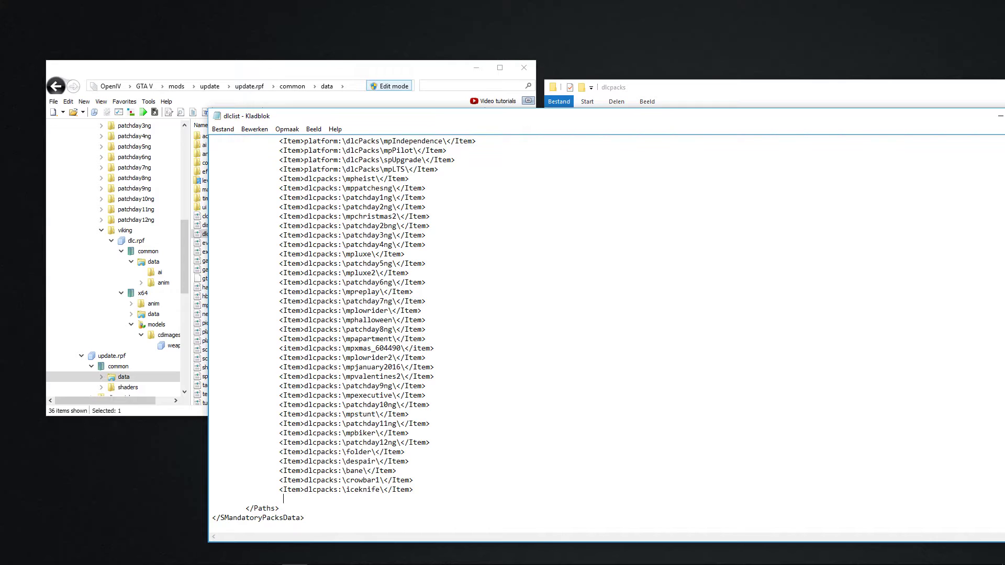
key("ctrl+v")
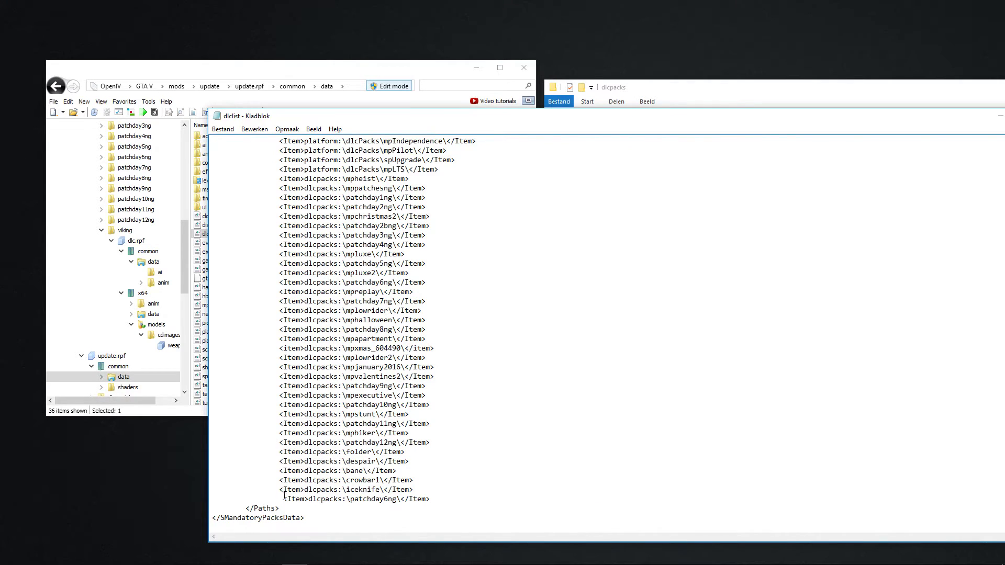
left_click(284, 499)
key("BackSpace")
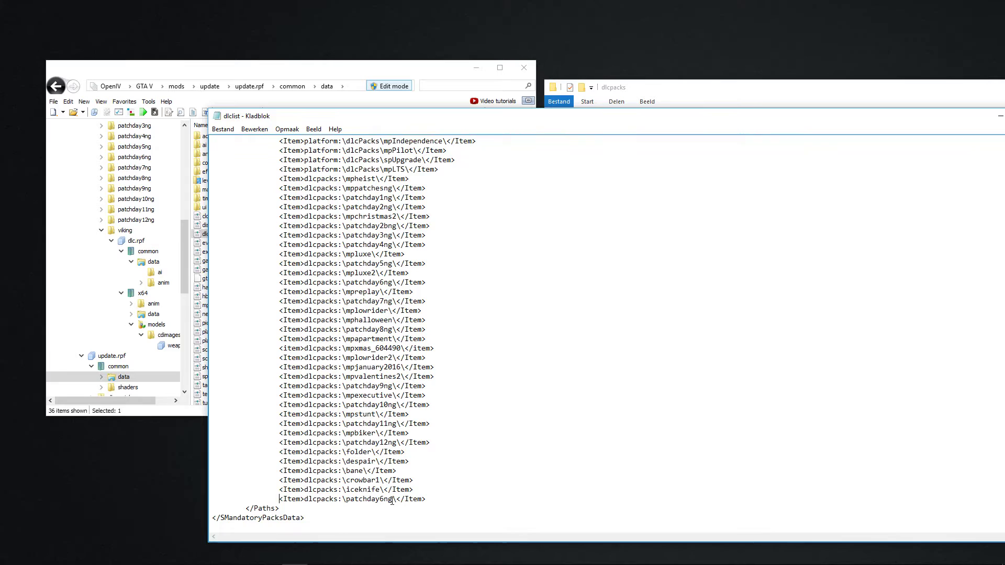
left_click_drag(393, 499, 347, 503)
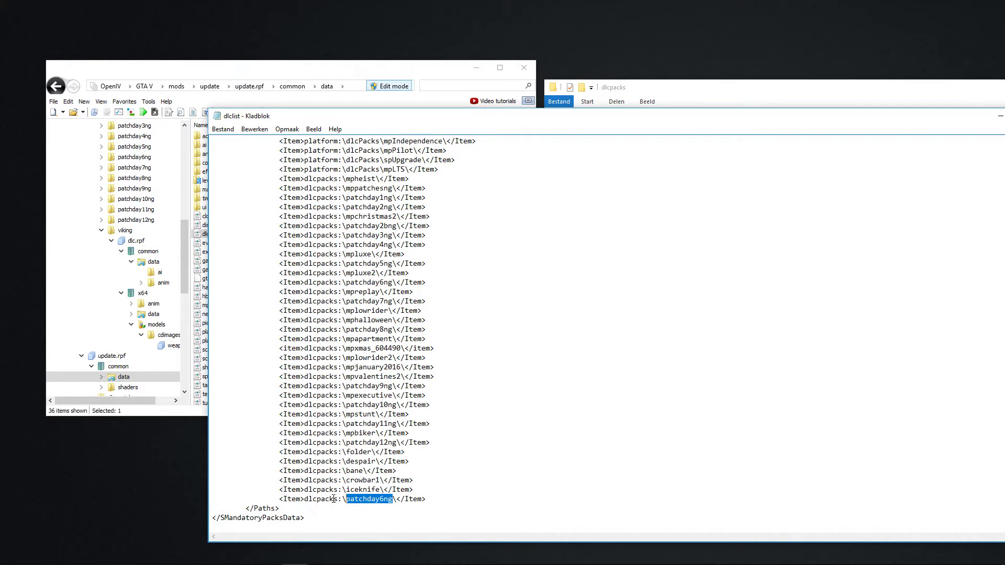
key("BackSpace")
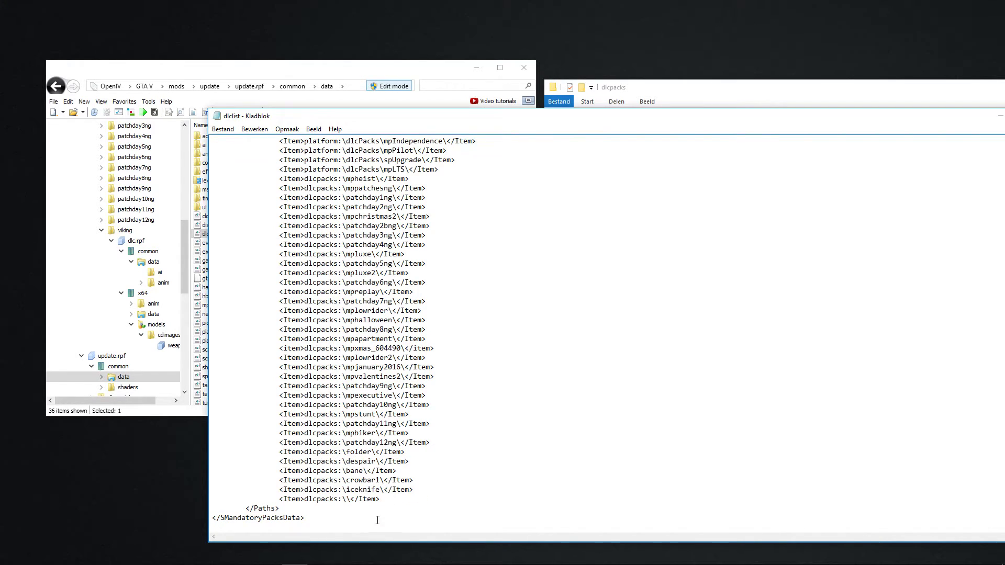
type("viking")
Save the edited dlclist and close Notepad.
left_click(222, 129)
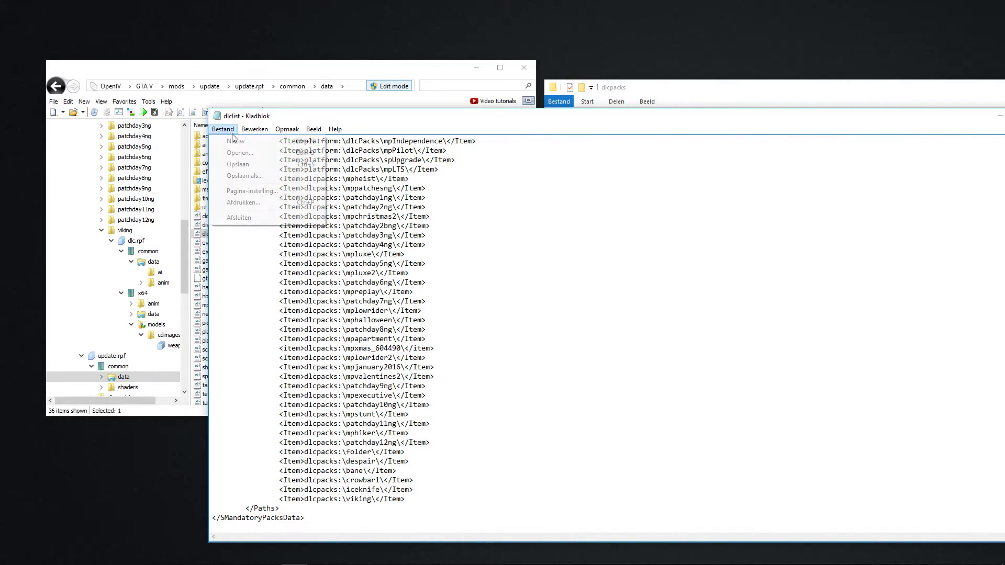
left_click(238, 164)
left_click_drag(965, 123, 850, 124)
left_click(934, 116)
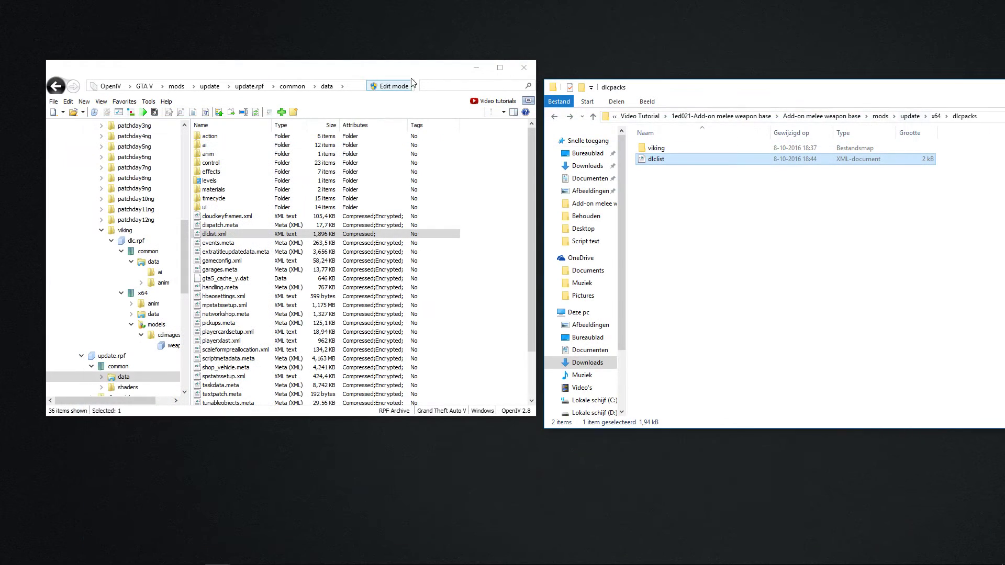
Replace the archive's dlclist.xml with the edited copy and verify the viking entry.
left_click_drag(657, 159, 171, 264)
double_click(342, 236)
scroll(293, 236, "down", 8)
double_click(272, 269)
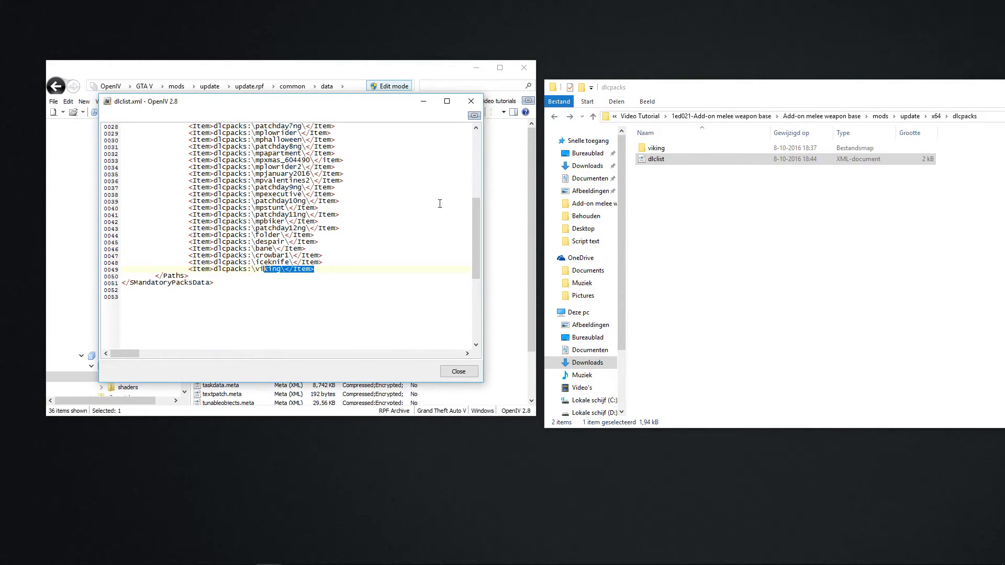
left_click(471, 101)
Close the dlcpacks Explorer window and bring up Steam's Grand Theft Auto V page.
left_click(719, 239)
left_click_drag(835, 93, 625, 109)
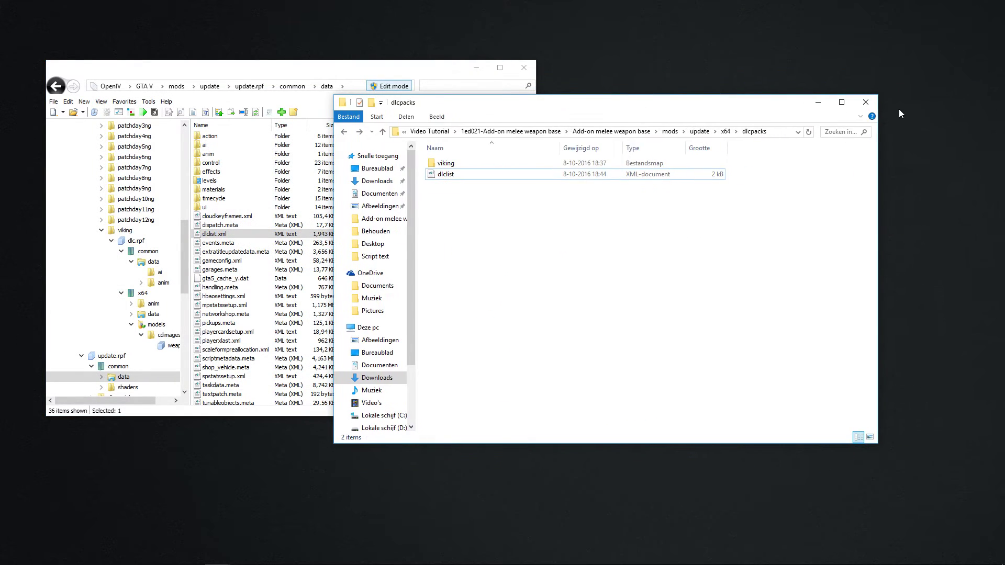
left_click(866, 102)
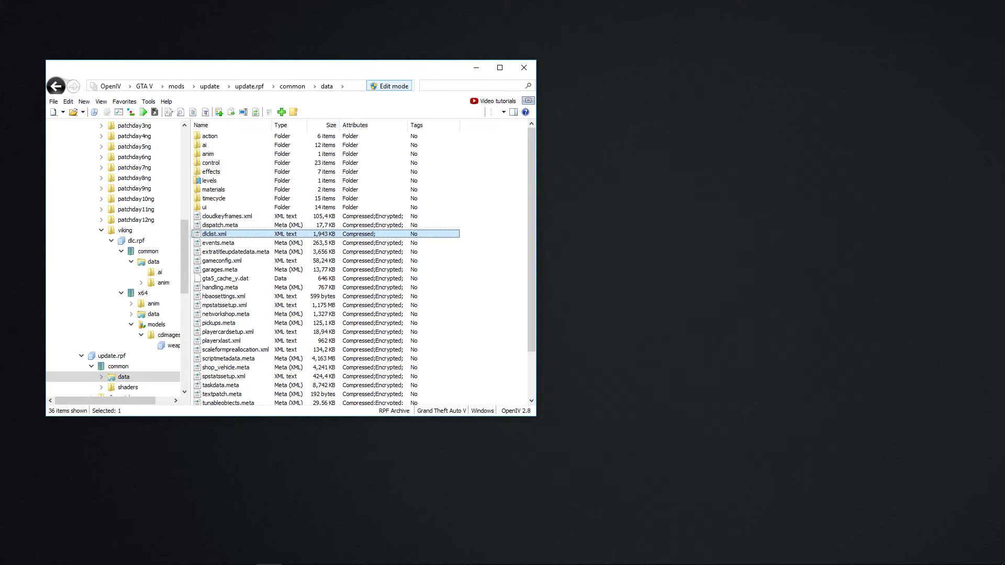
left_click(244, 562)
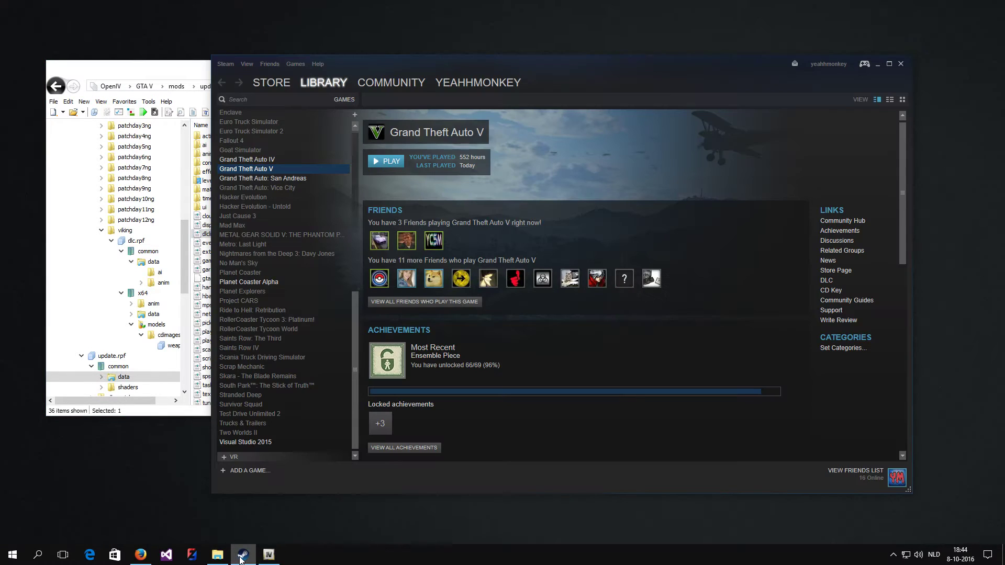
Play Grand Theft Auto V story mode, allow the launcher prompt, and minimise Steam.
left_click(392, 162)
left_click(515, 320)
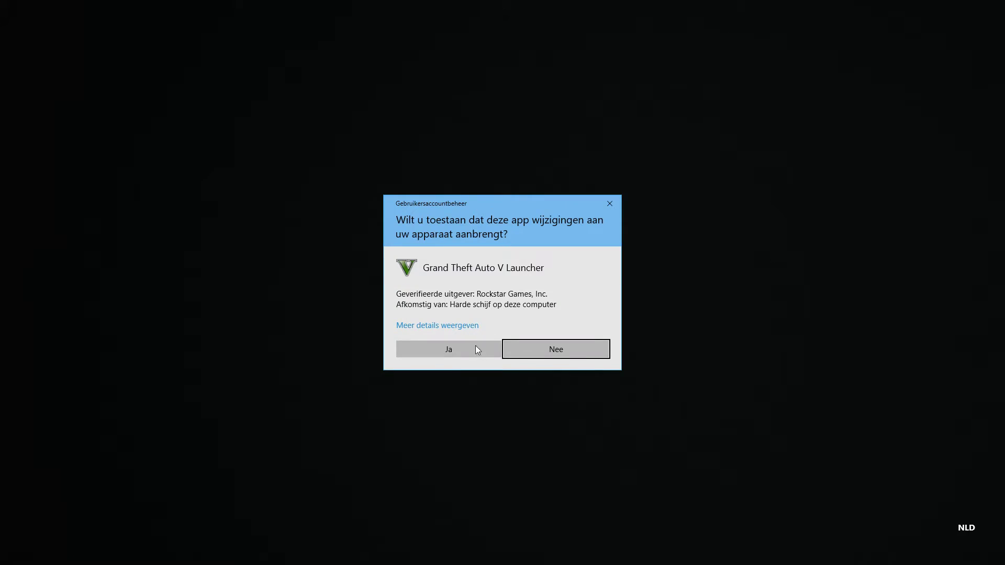
left_click(476, 346)
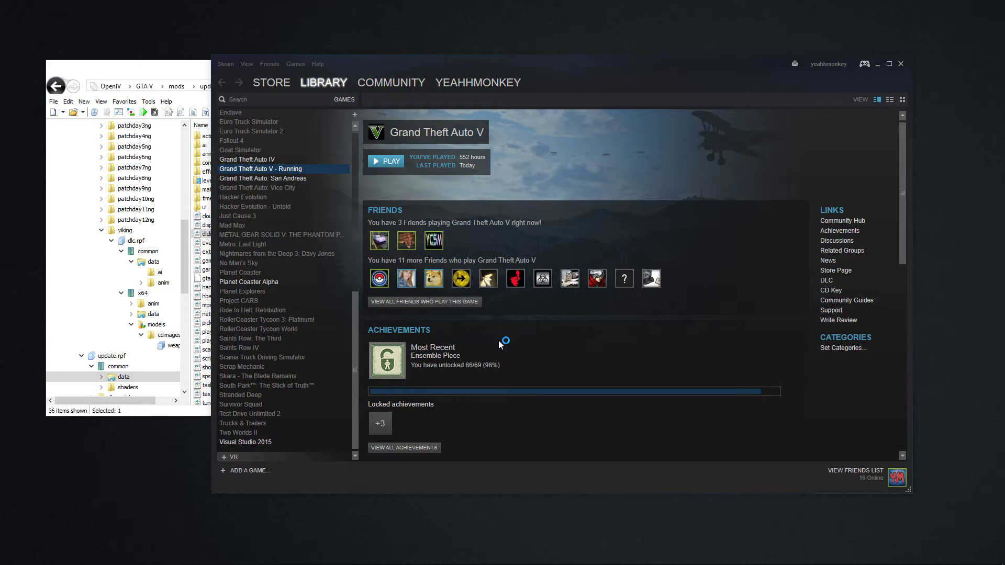
left_click(878, 65)
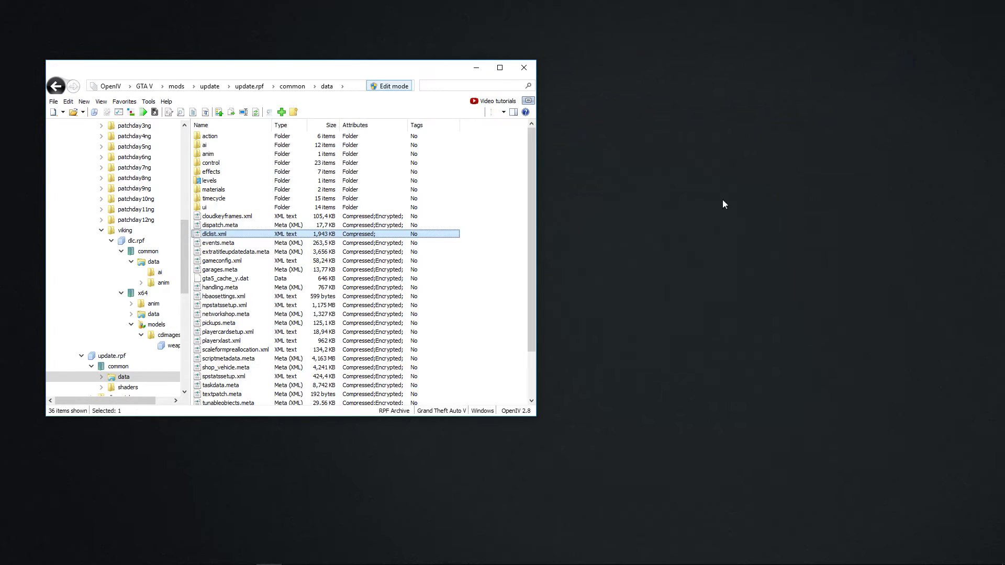
Close OpenIV and start Story Mode from the GTA V start screen.
left_click(525, 67)
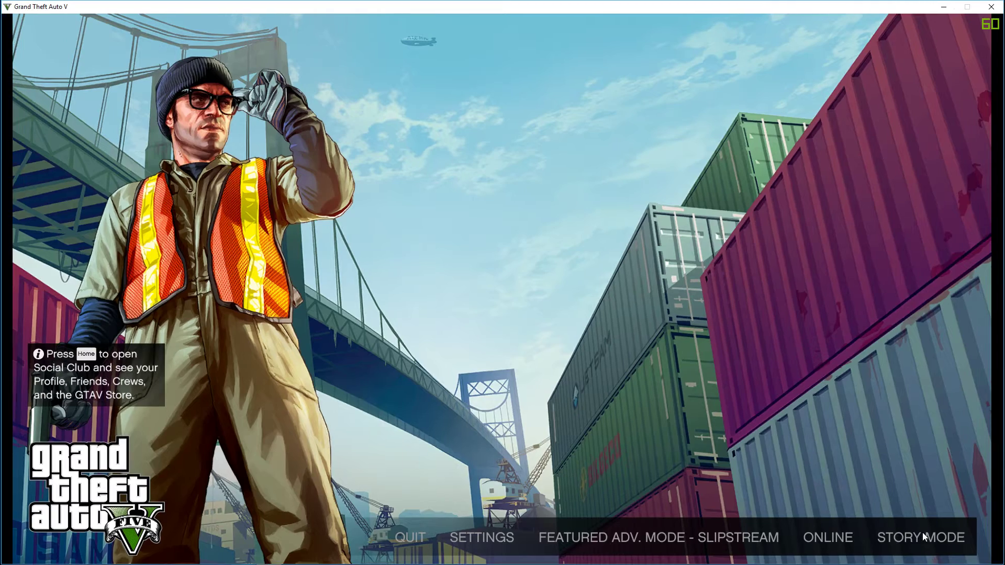
left_click(922, 533)
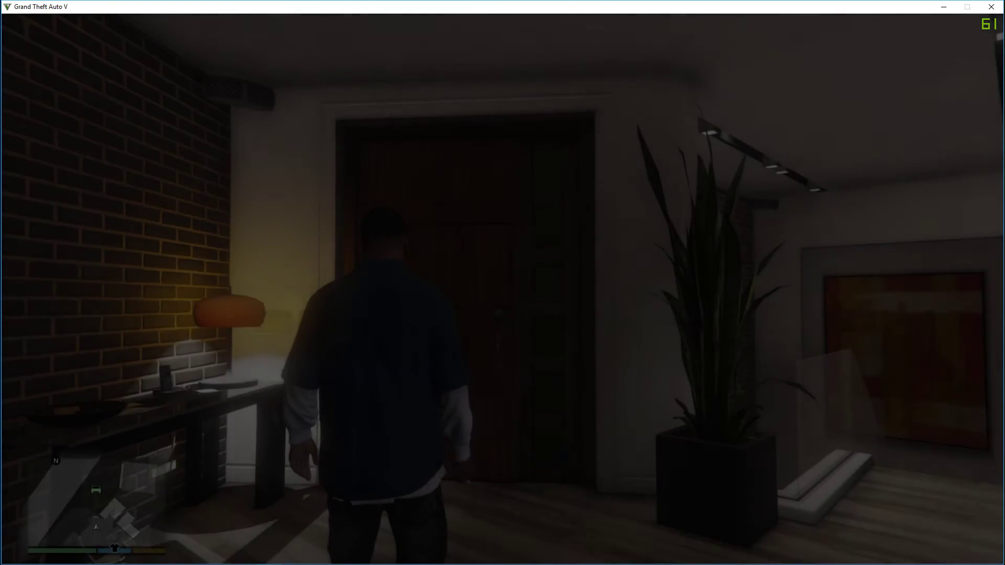
Browse the weapon wheel's melee slot.
key("Tab")
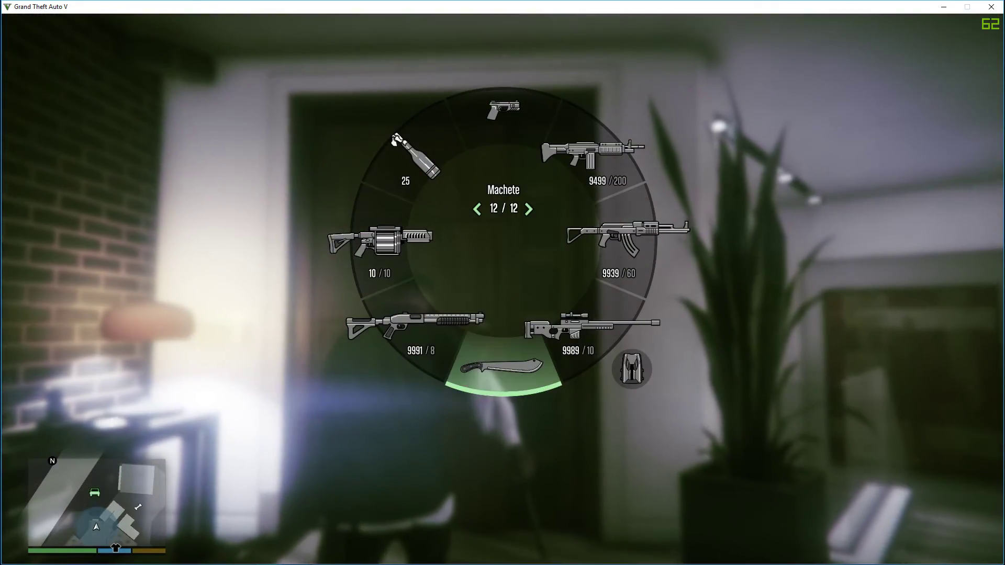
scroll(502, 241, "down", 3)
key("Tab")
scroll(503, 241, "up", 5)
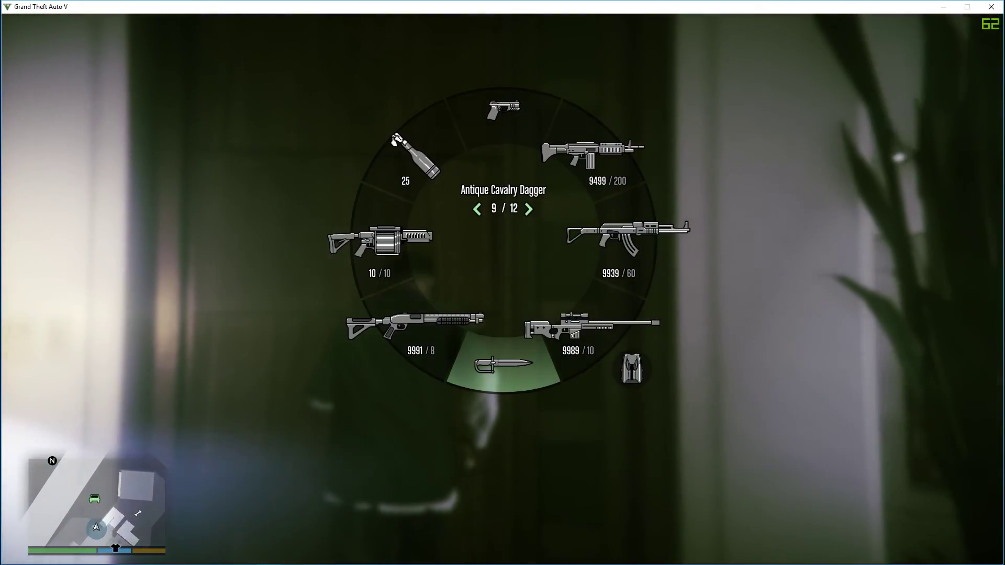
scroll(503, 241, "up", 4)
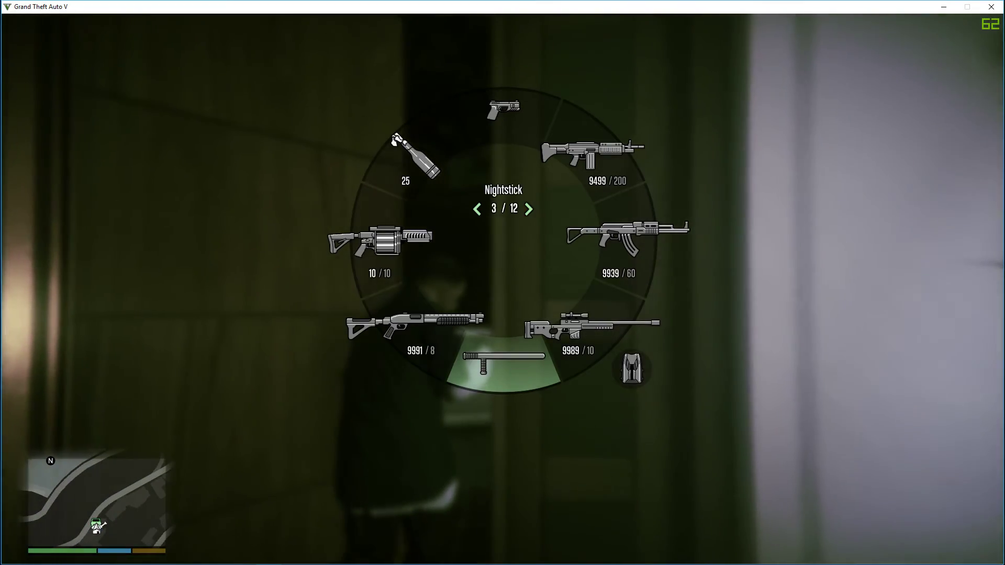
Set the game clock to the Noon (12) preset in the trainer's time settings.
key("w")
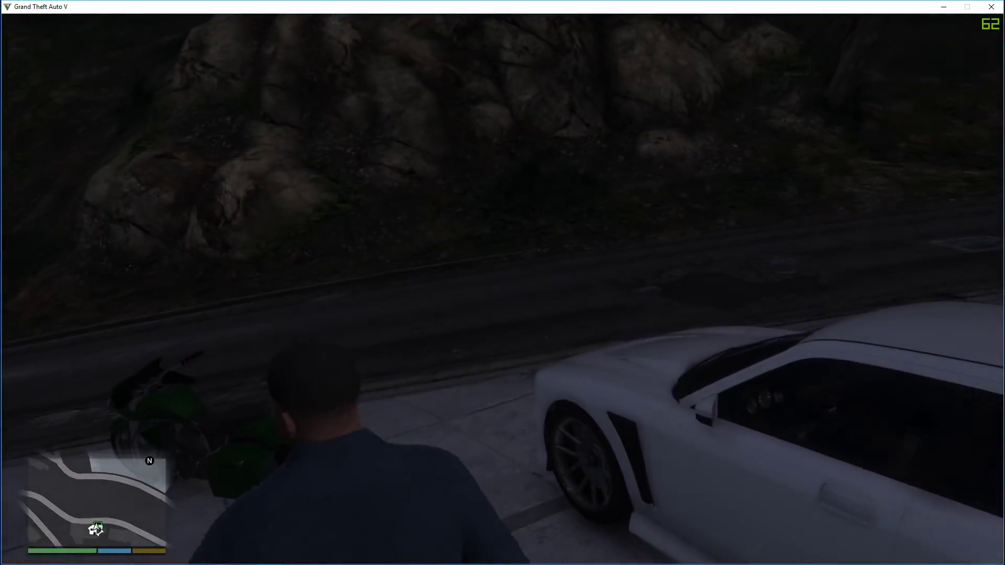
key("F3")
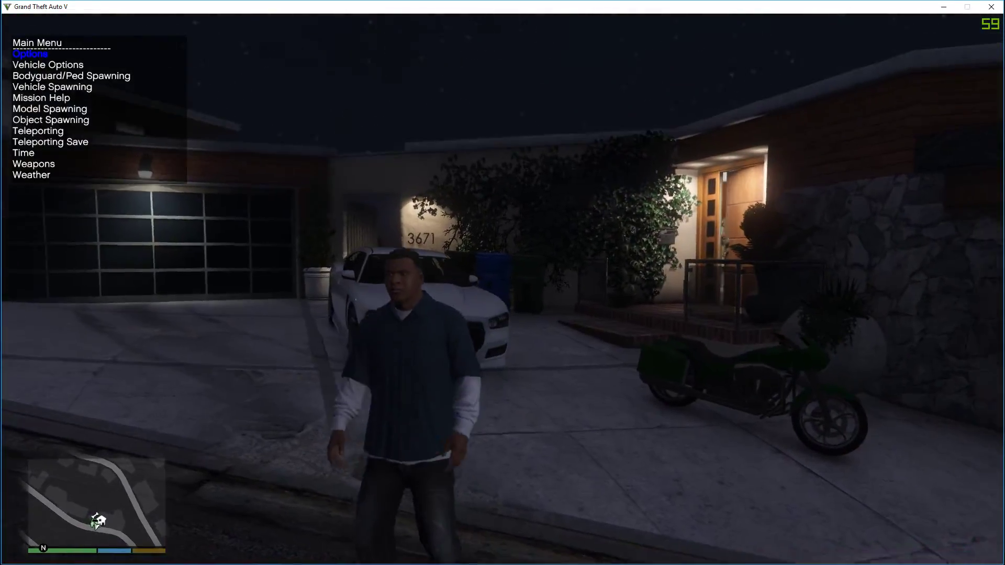
key("Down")
key("Down")
key("Down")
key("Down")
key("Down")
key("Down")
key("Down")
key("Down")
key("Down")
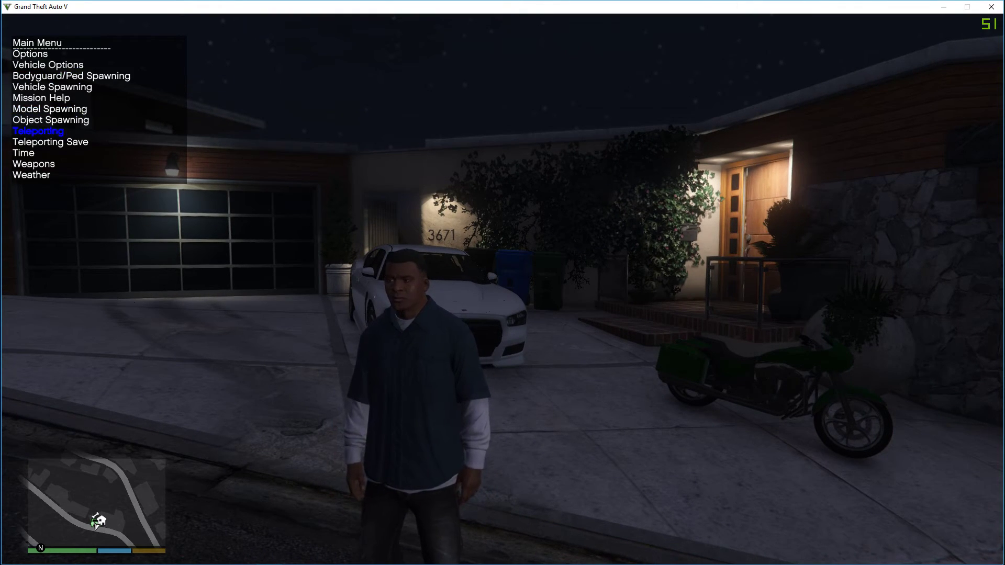
key("Return")
key("Down")
key("Down")
key("Down")
key("Down")
key("Down")
key("Down")
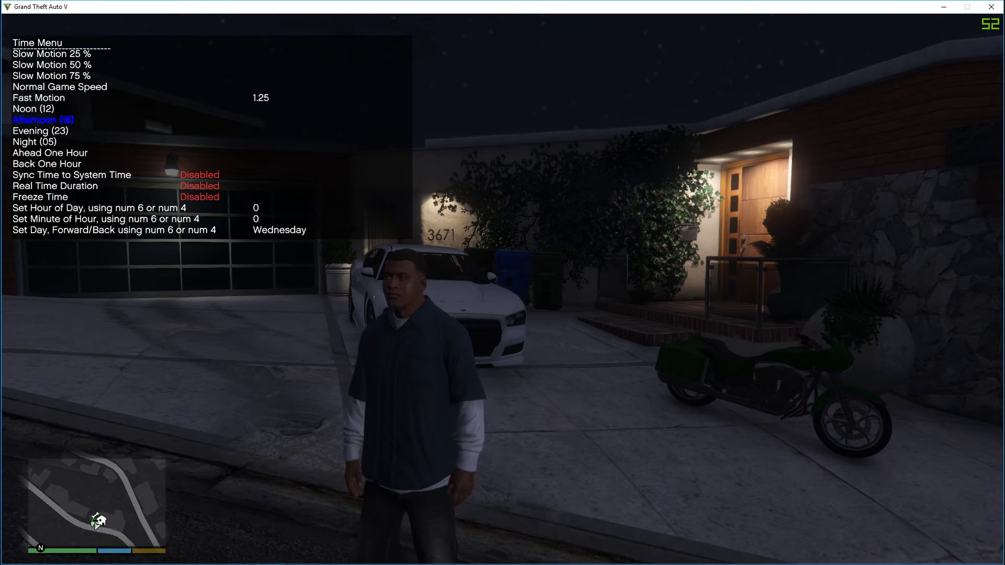
key("Down")
key("Up")
key("Up")
key("Return")
key("BackSpace")
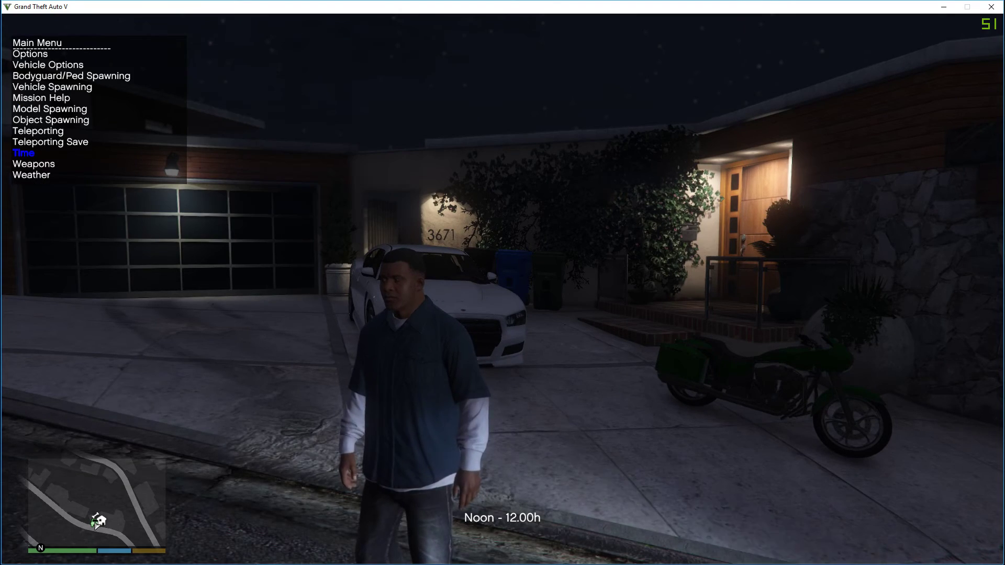
key("Up")
key("Down")
key("Down")
key("Down")
Apply Extra Sunny weather from the trainer's weather settings.
key("Return")
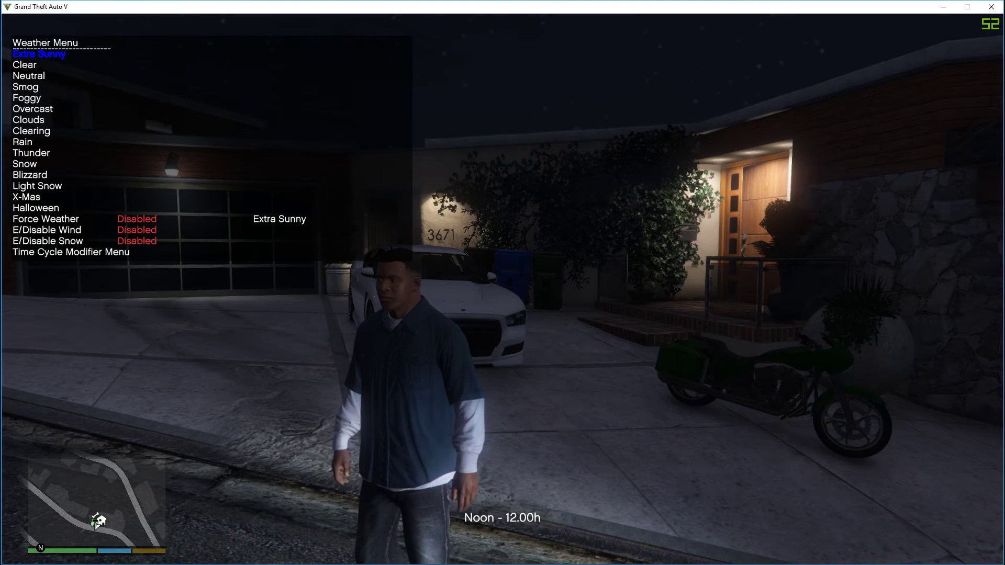
key("Return")
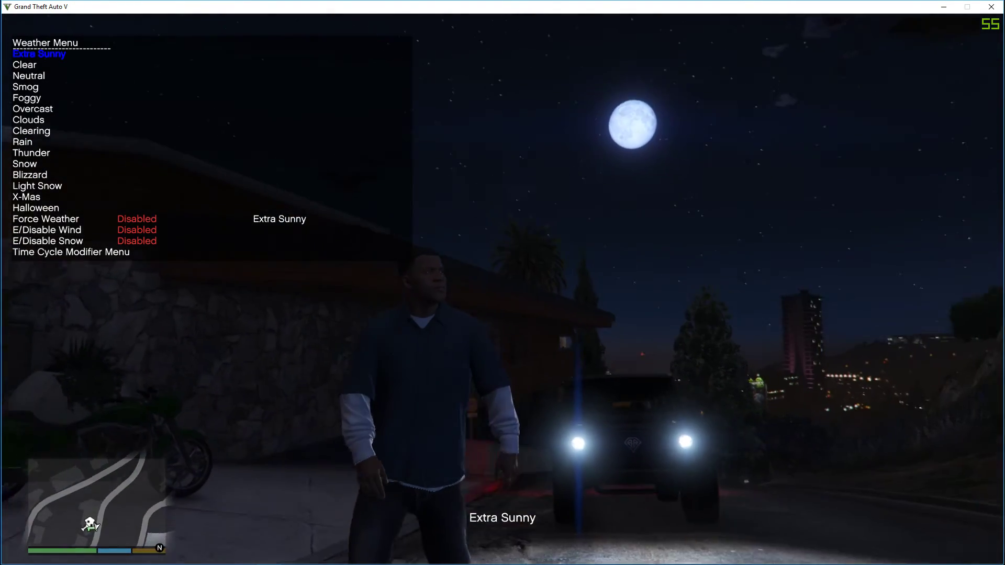
key("BackSpace")
Try the Afternoon (18), Evening (23) and Night (05) time presets, then close the trainer.
key("Up")
key("Up")
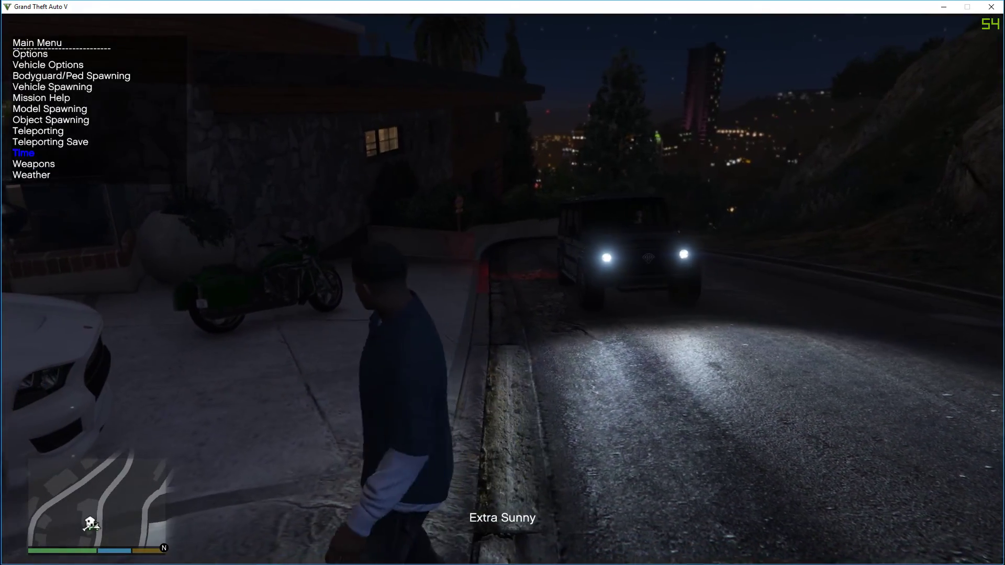
key("Return")
key("Down")
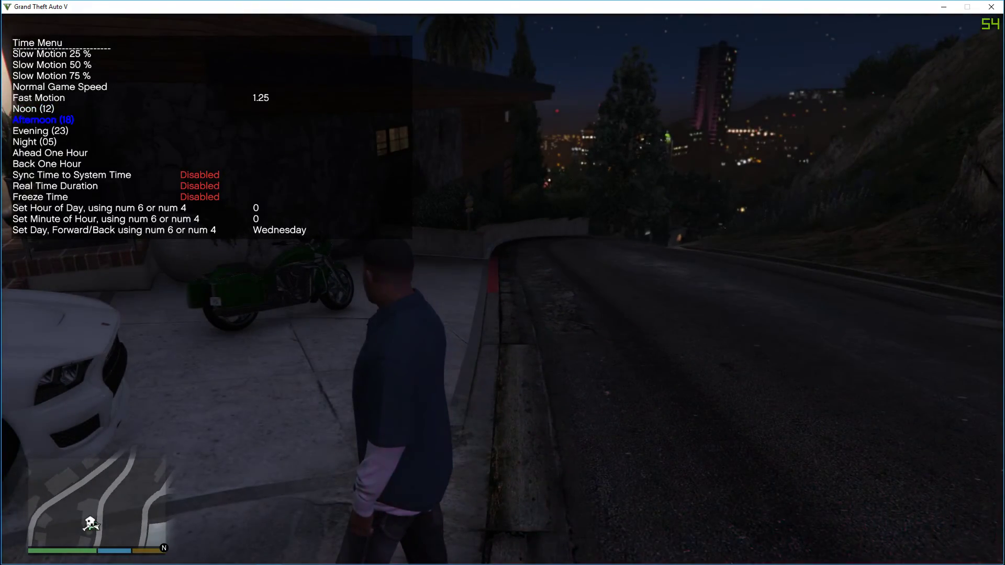
key("Return")
key("Down")
key("Return")
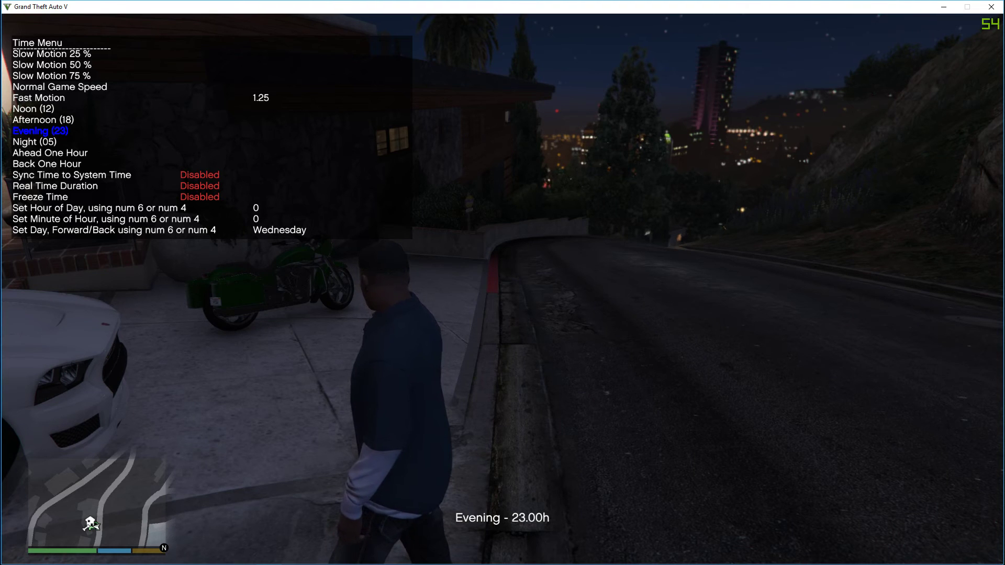
key("Down")
key("Return")
key("Up")
key("Up")
key("BackSpace")
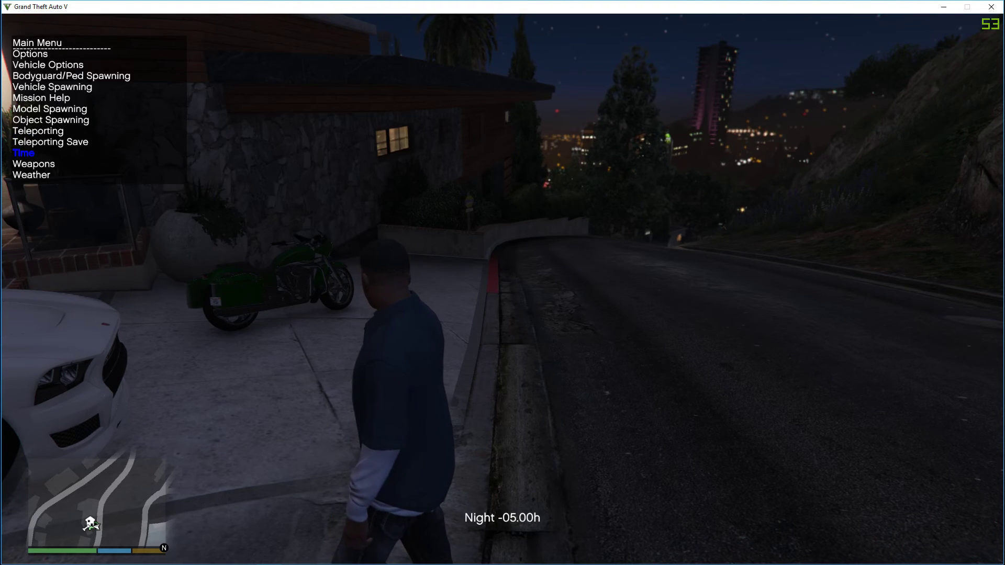
key("BackSpace")
In Menyoo's time options, pause the clock and raise the hour to 9 for daylight.
key("F8")
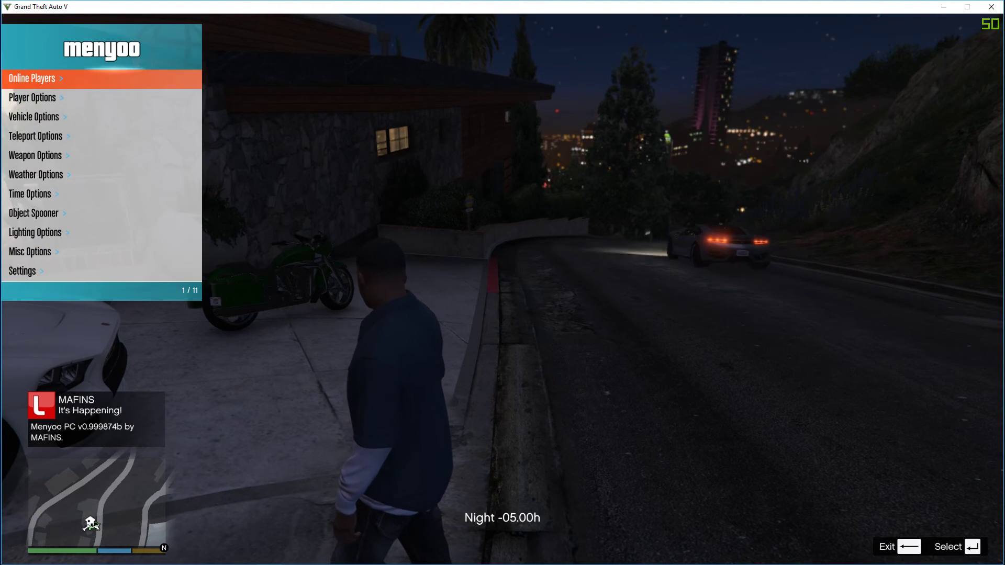
key("Down")
key("Down")
key("Down")
key("Down")
key("Down")
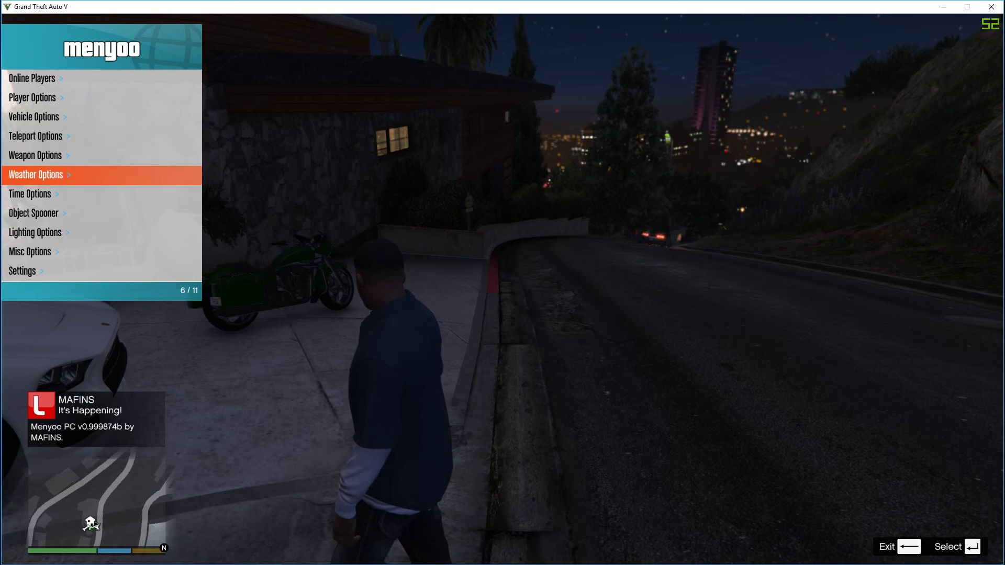
key("Down")
key("Return")
key("Down")
key("Return")
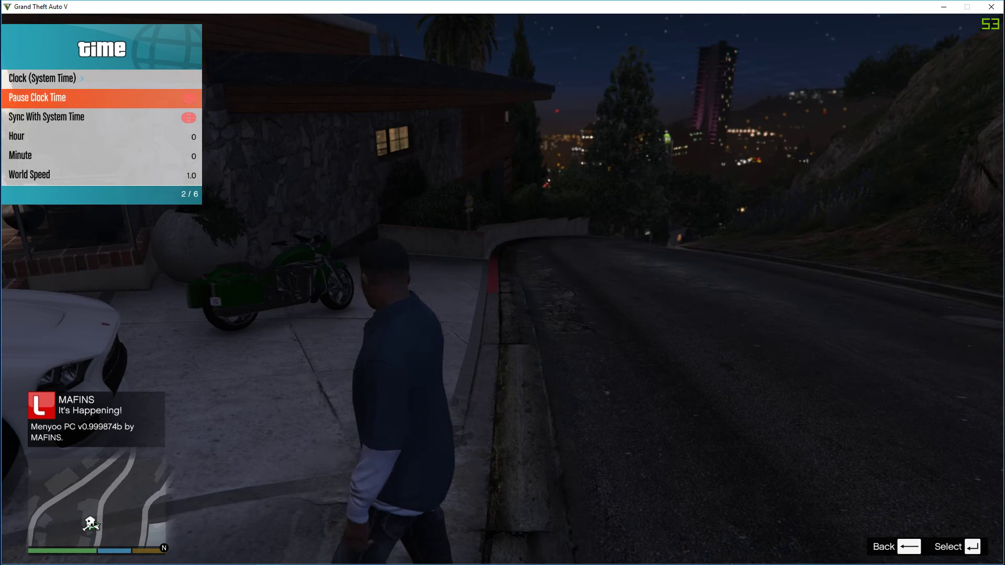
key("Down")
key("Down")
key("Right")
key("Right")
key("Right")
key("Right")
key("Right")
key("Right")
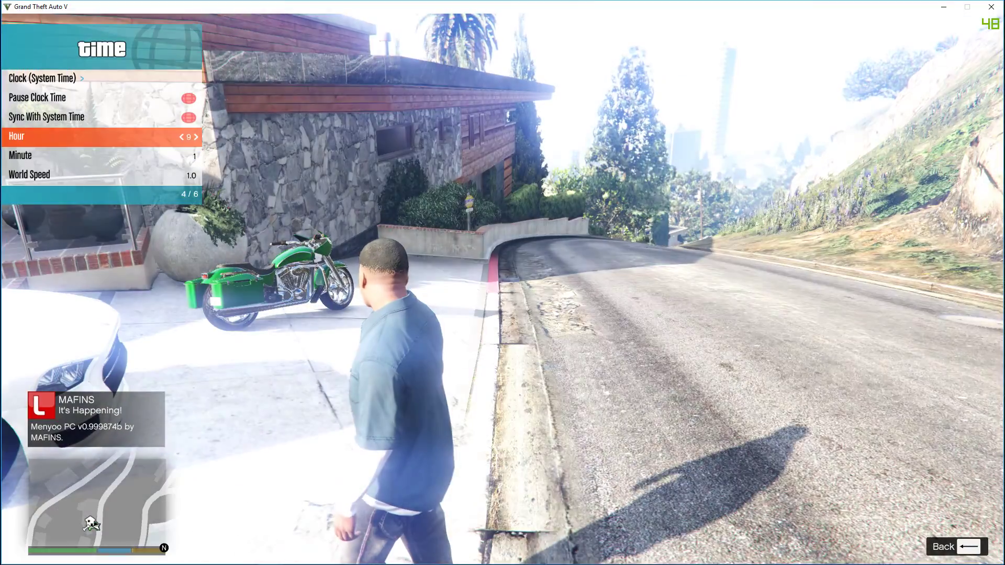
key("BackSpace")
key("BackSpace")
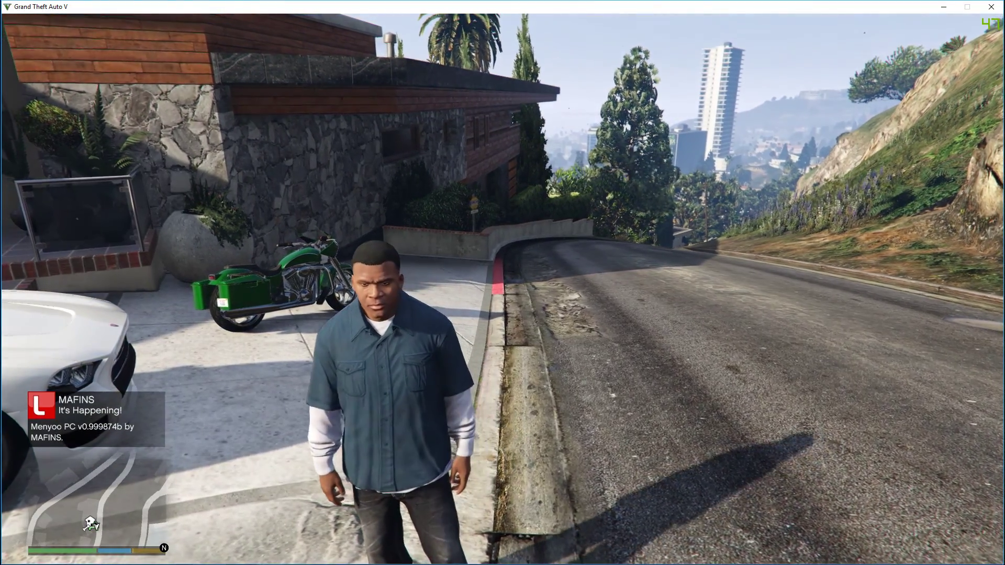
Spawn the weapon by model name 'WEAPON__VIKING' from the trainer's Weapons menu.
key("F3")
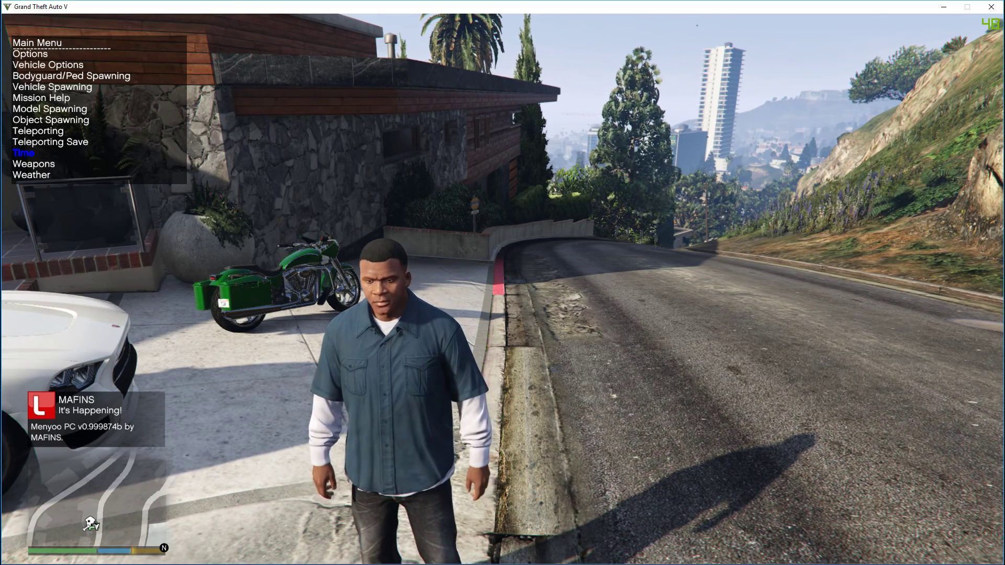
key("Down")
key("Return")
key("Down")
key("Down")
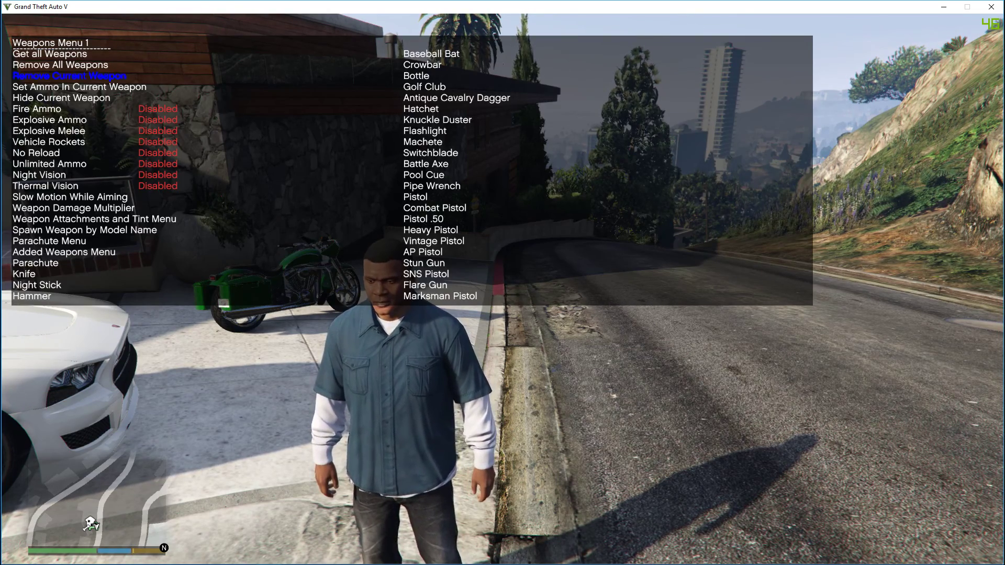
key("Down")
key("Down")
key("Down")
key("Down")
key("Down")
key("Down")
key("Down")
key("Down")
key("Down")
key("Down")
key("Down")
key("Down")
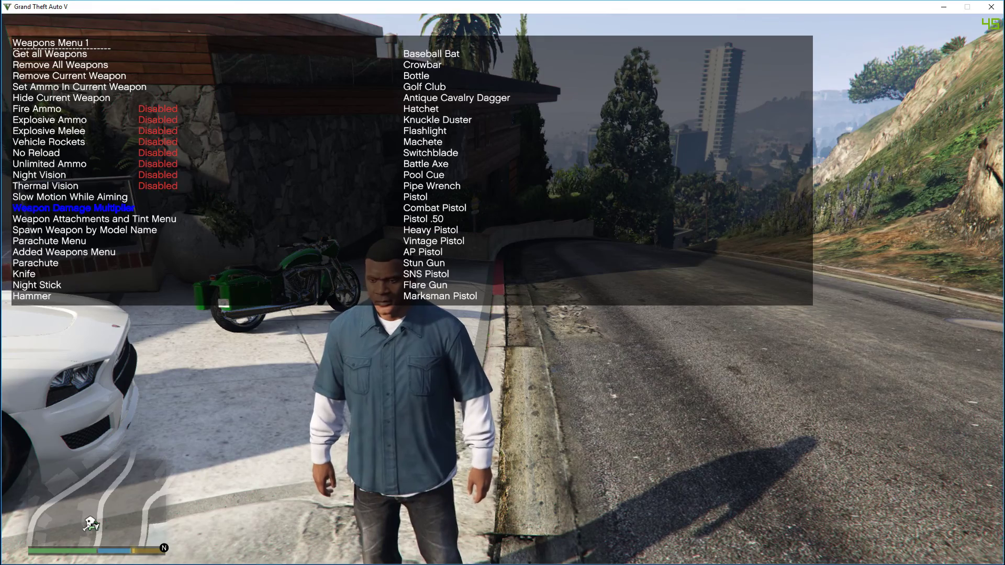
key("Down")
key("Down")
key("Return")
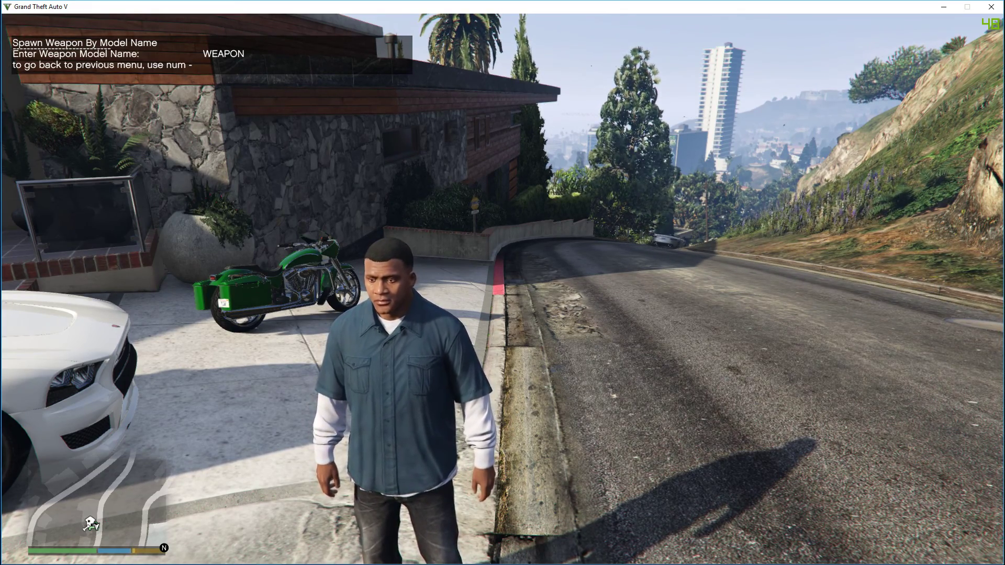
type("WEAPON__")
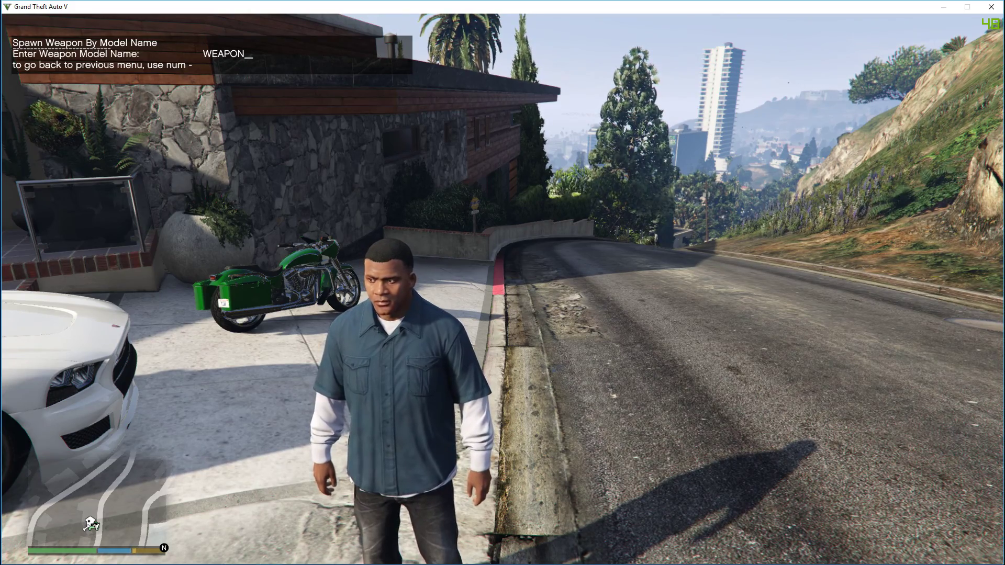
type("VIKING")
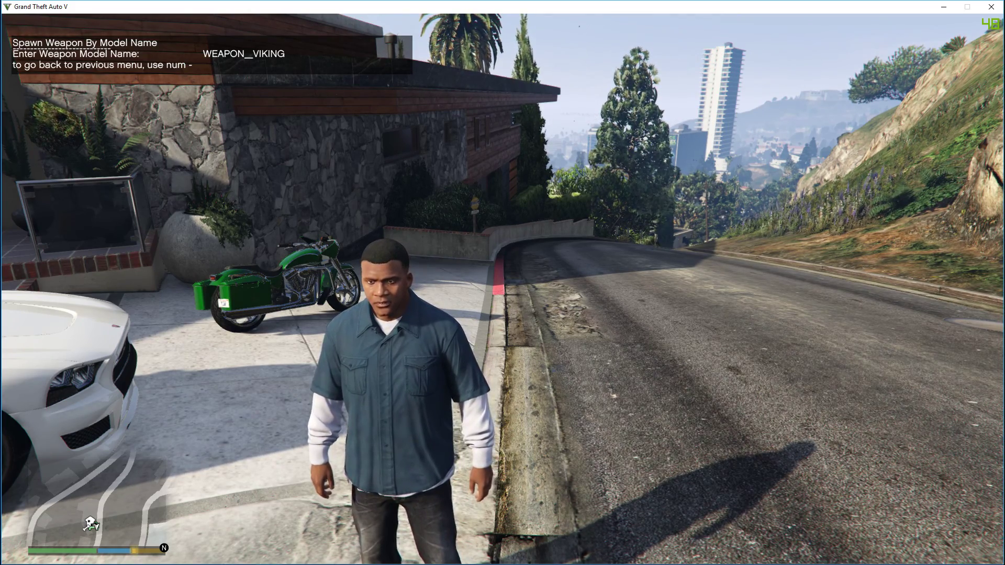
key("Return")
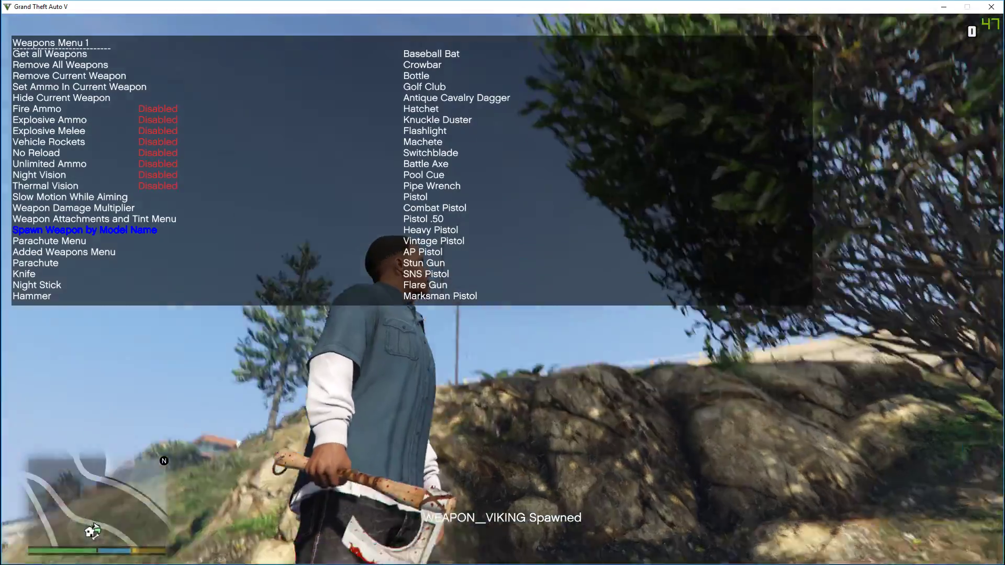
Close the trainer menu and swing the Viking axe twice while turning toward the street.
key("F4")
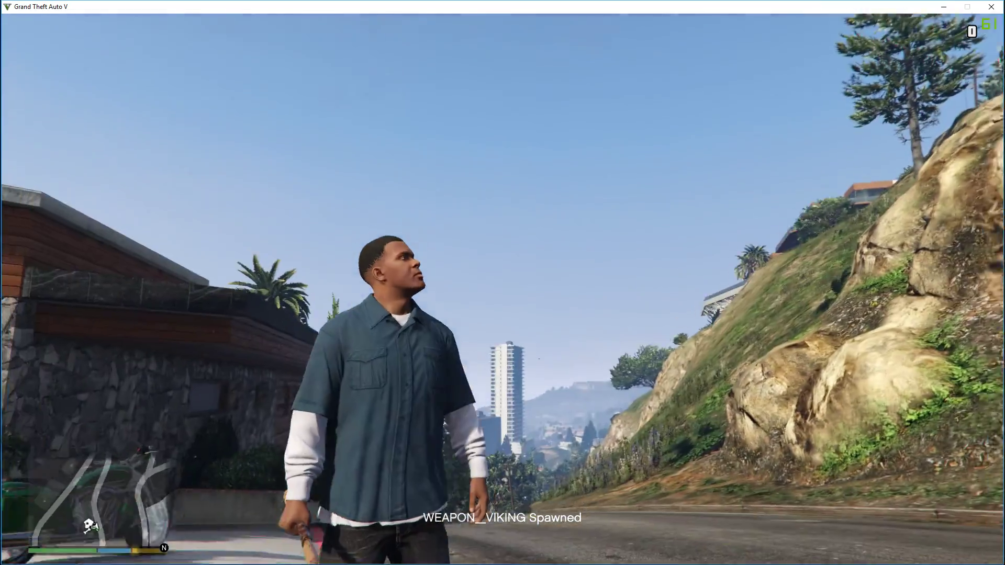
key("r")
key("r")
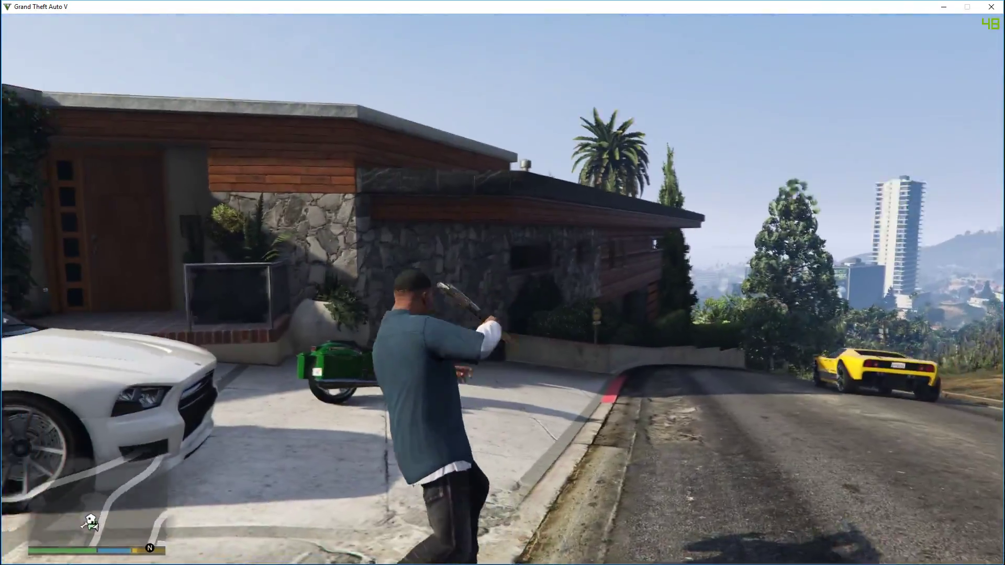
key("r")
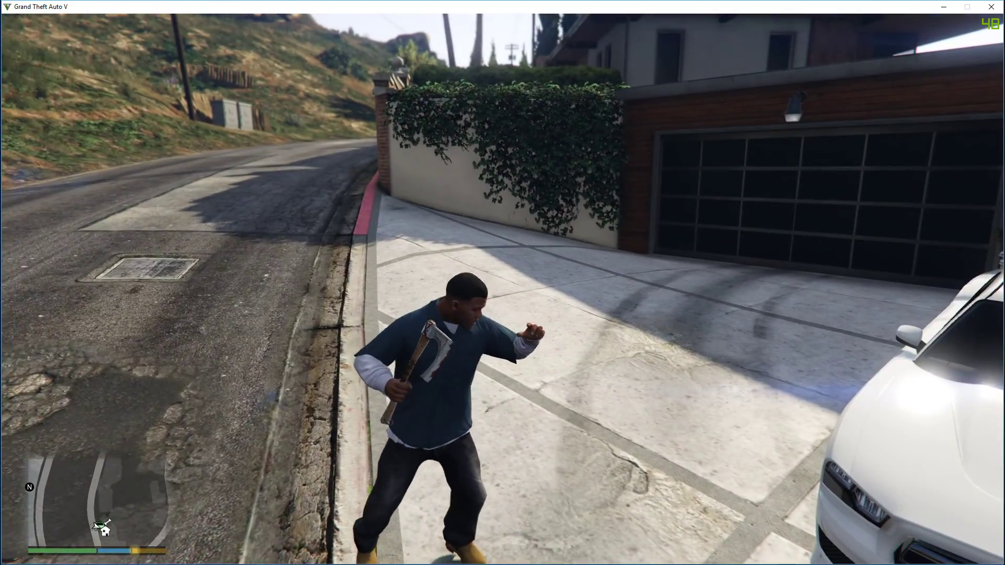